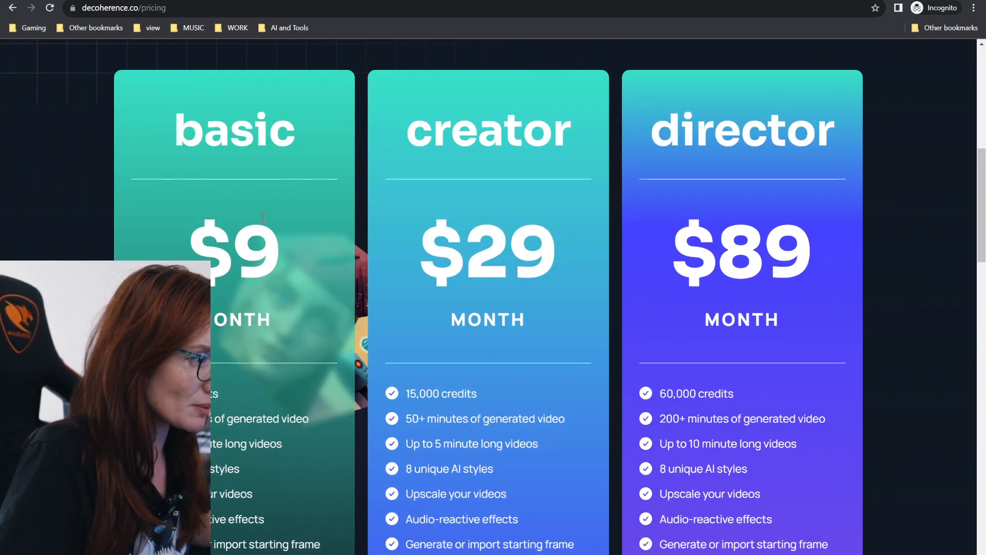
# - Review the basic plan's monthly price and its allowance of Decoherence projects
pyautogui.doubleClick(268, 257)
pyautogui.scroll(-2, 262, 275)
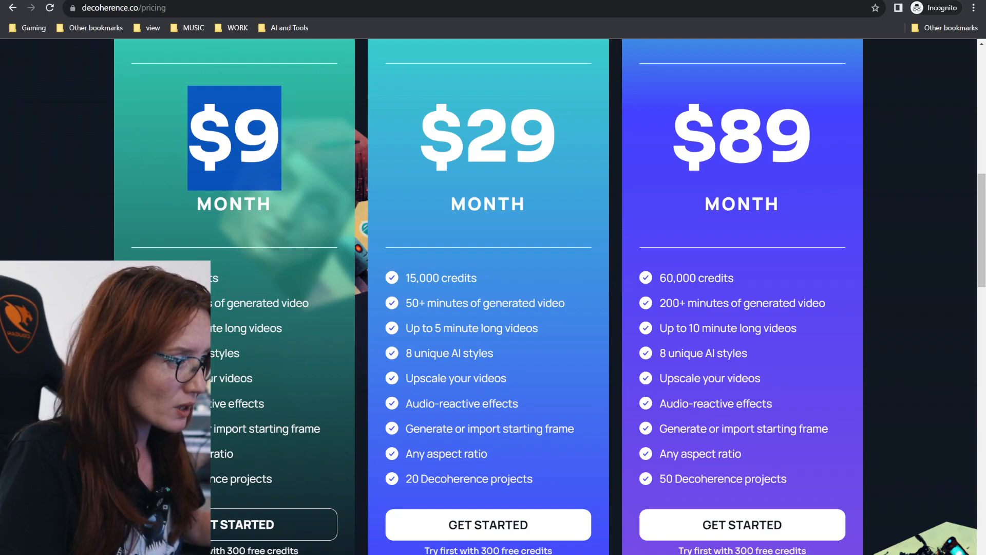
pyautogui.click(257, 149)
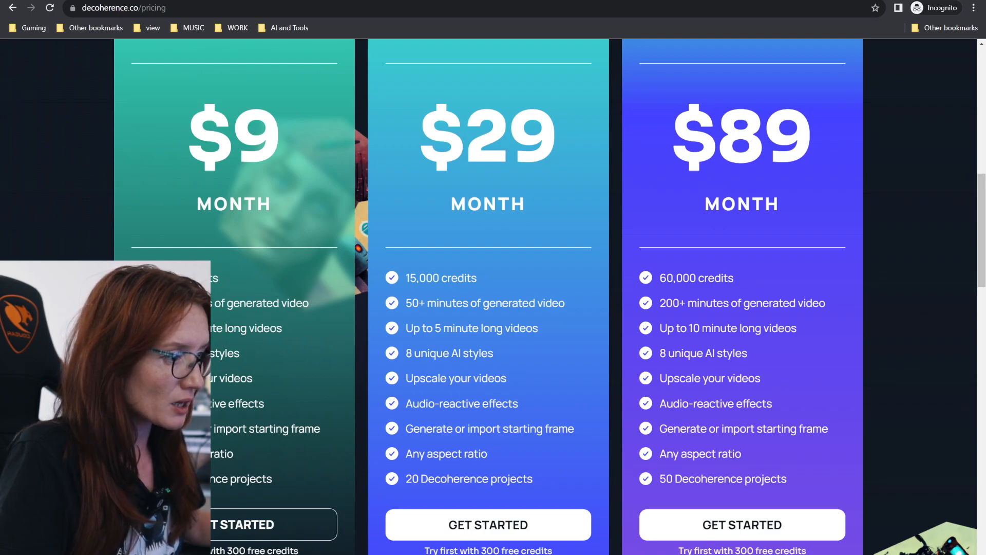
pyautogui.moveTo(152, 479); pyautogui.dragTo(275, 480)
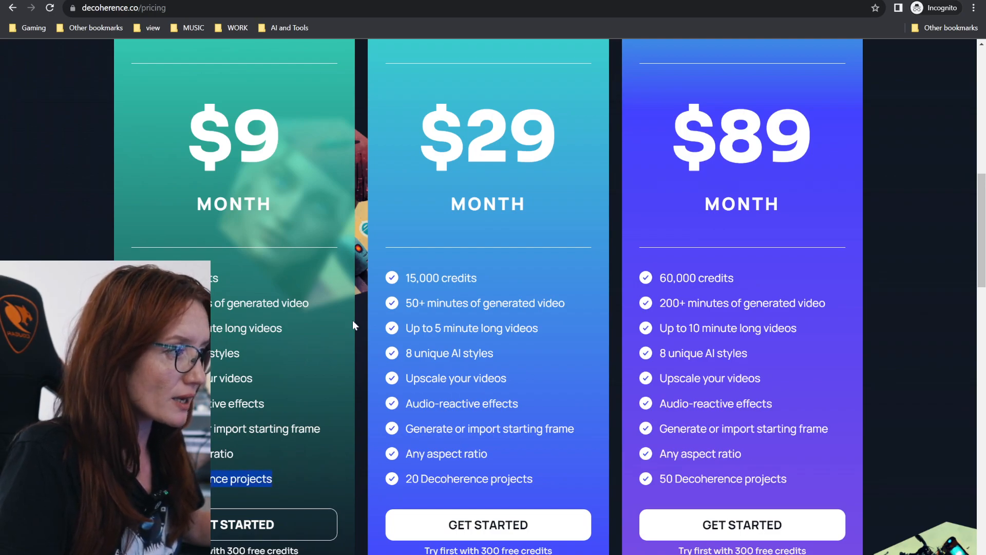
# - Examine the creator plan's price, generated video minutes, aspect ratio option and project allowance
pyautogui.scroll(1, 390, 289)
pyautogui.scroll(2, 391, 293)
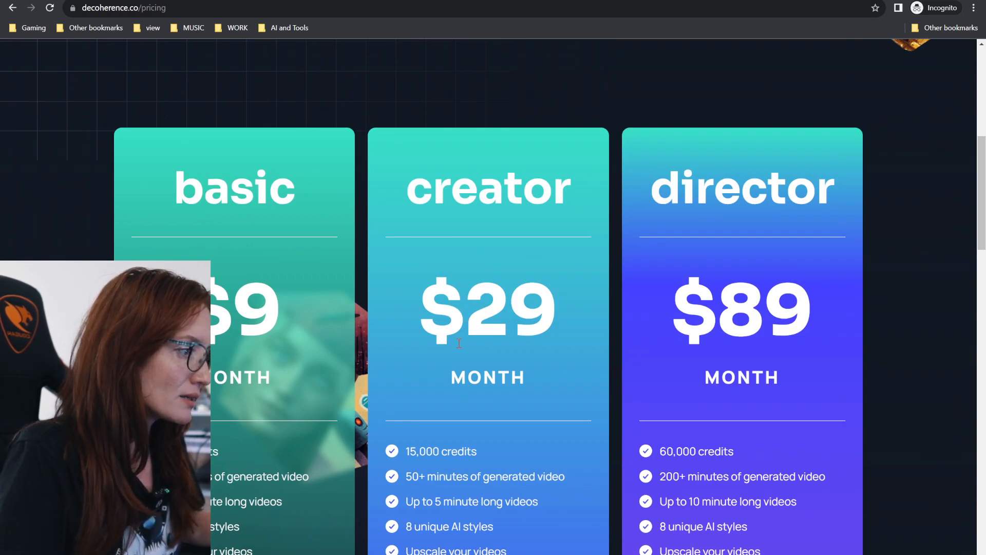
pyautogui.scroll(-2, 458, 343)
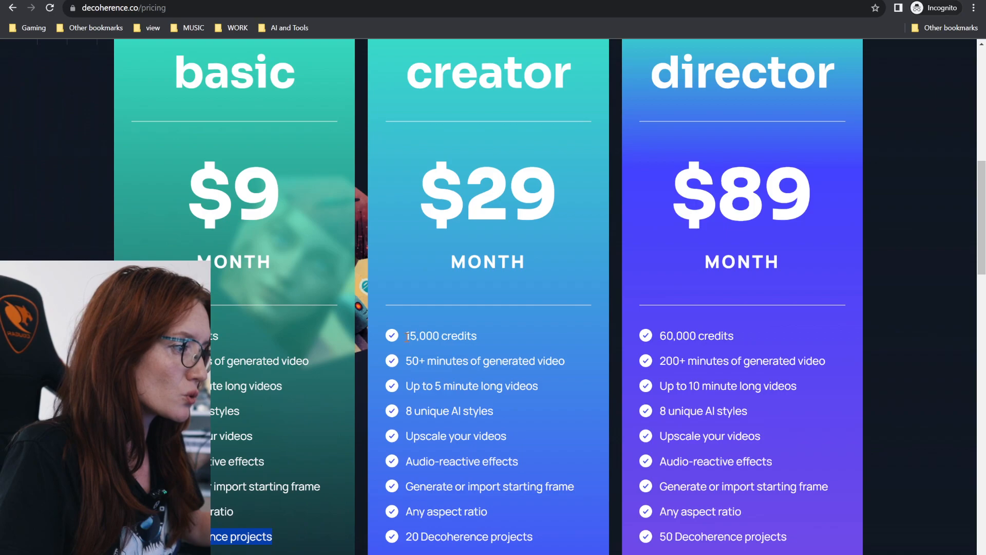
pyautogui.moveTo(405, 361); pyautogui.dragTo(426, 361)
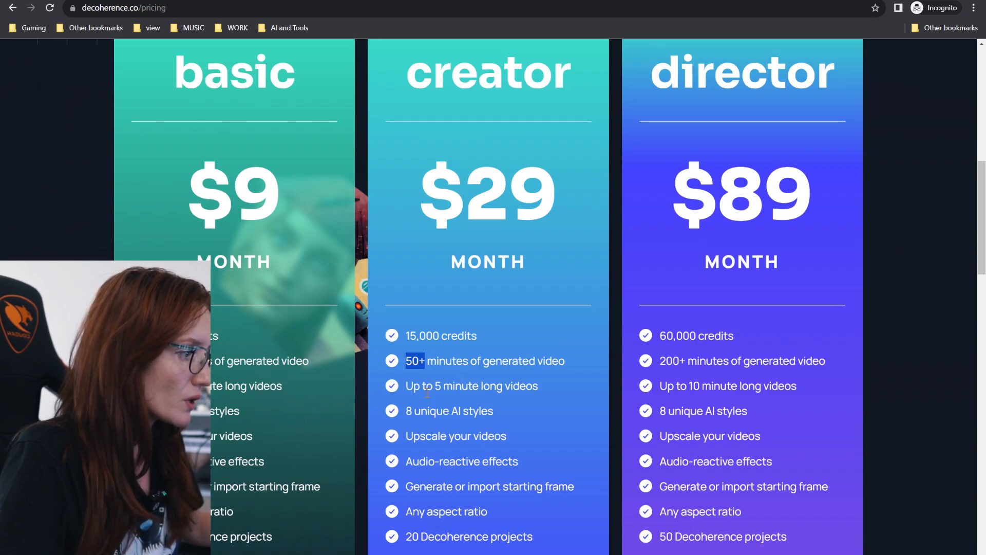
pyautogui.scroll(-1, 426, 392)
pyautogui.scroll(-2, 426, 392)
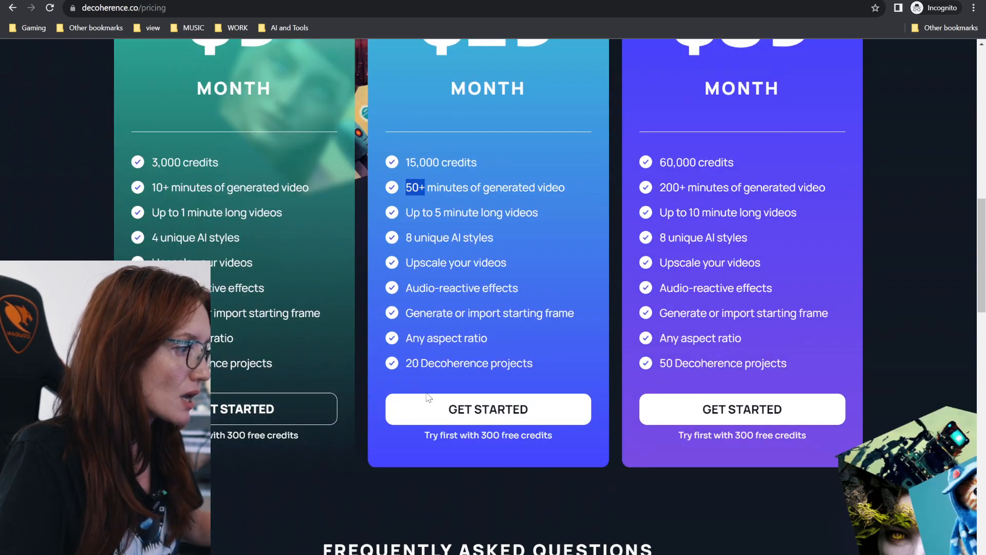
pyautogui.click(408, 363)
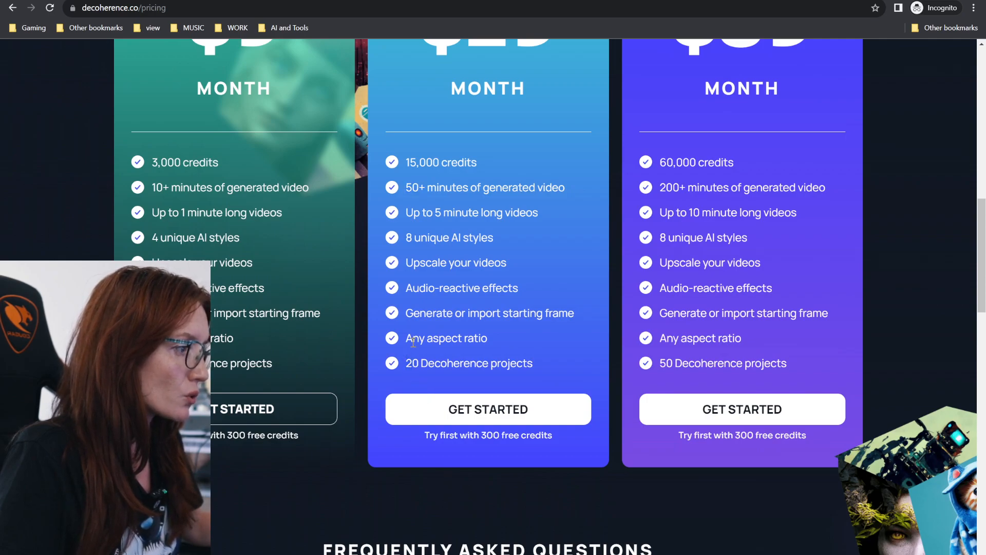
pyautogui.moveTo(413, 339); pyautogui.dragTo(455, 338)
pyautogui.click(414, 363)
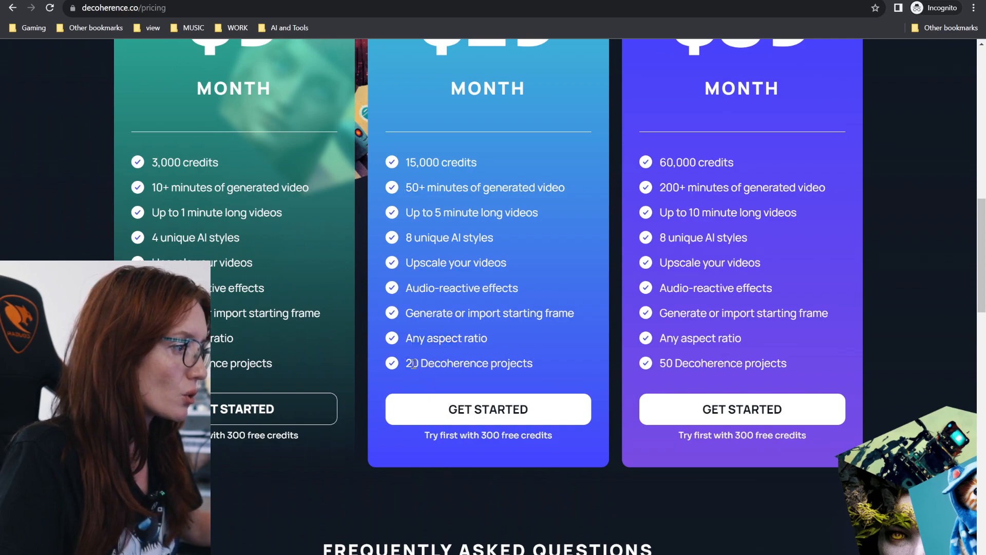
pyautogui.moveTo(410, 363); pyautogui.dragTo(418, 362)
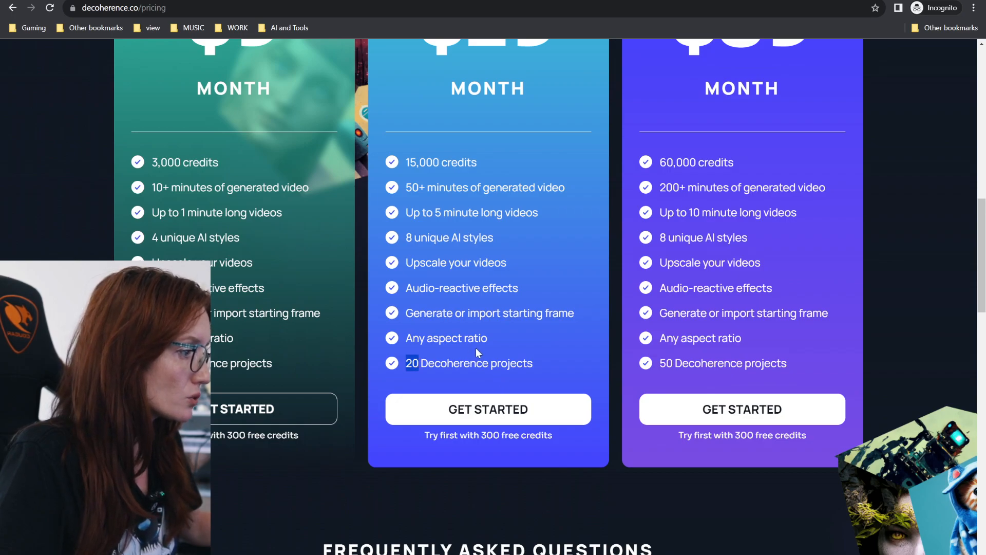
# - Examine the director plan's price, credits, maximum video length and project allowance
pyautogui.scroll(5, 723, 213)
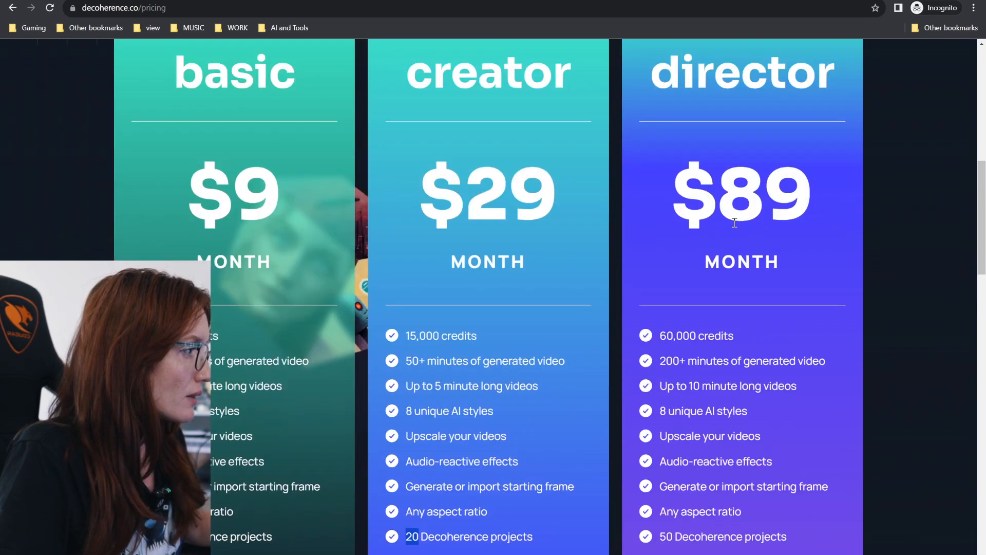
pyautogui.scroll(-2, 732, 247)
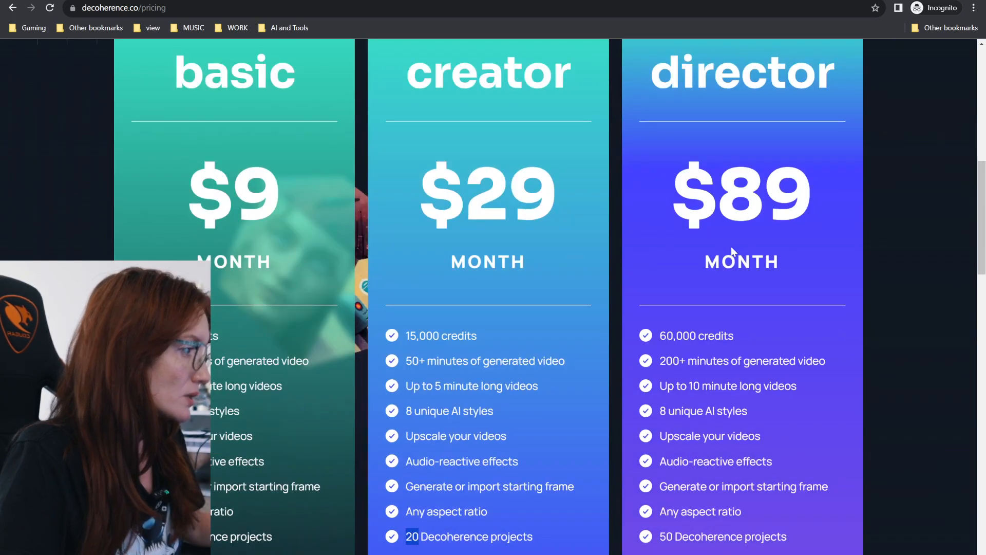
pyautogui.scroll(-2, 714, 251)
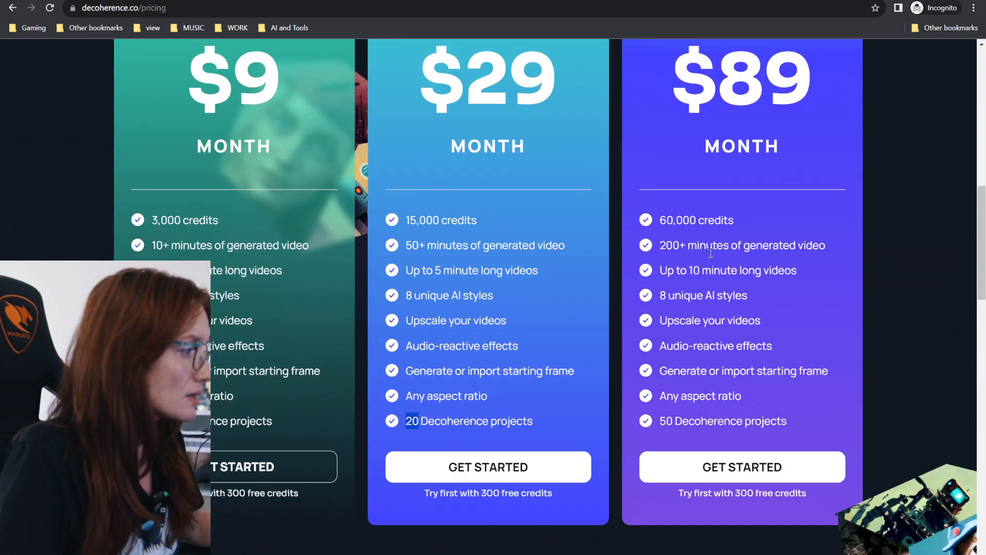
pyautogui.moveTo(673, 220); pyautogui.dragTo(667, 221)
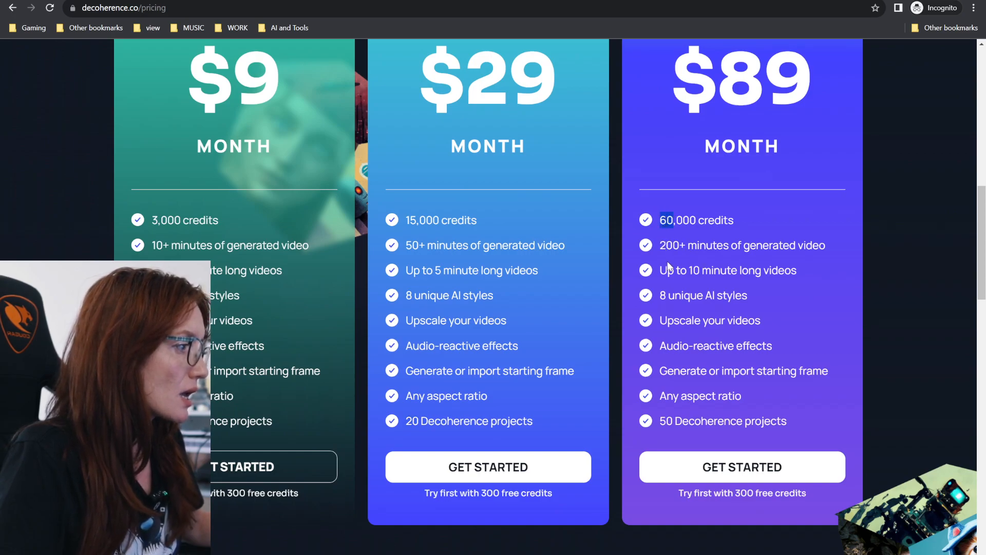
pyautogui.moveTo(668, 266); pyautogui.dragTo(725, 266)
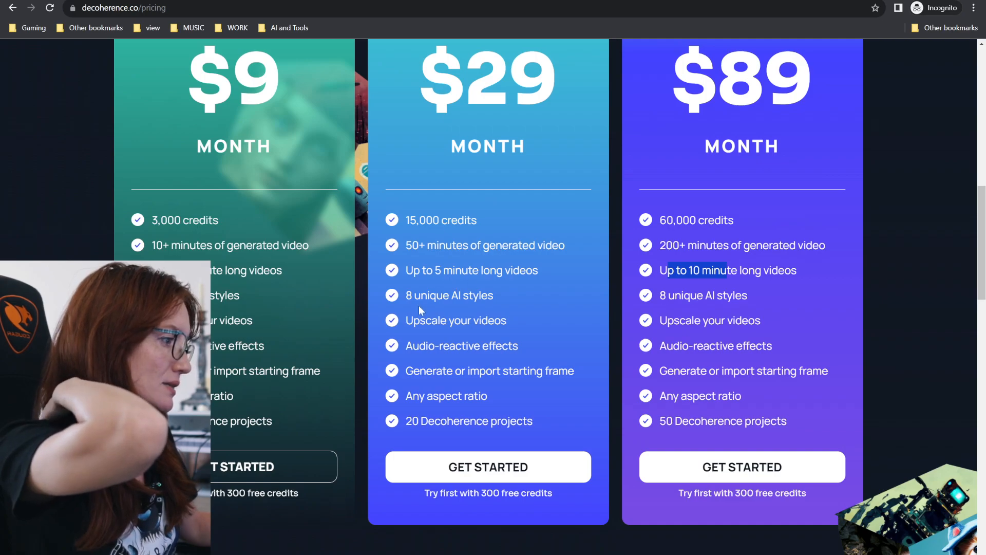
pyautogui.scroll(-1, 700, 361)
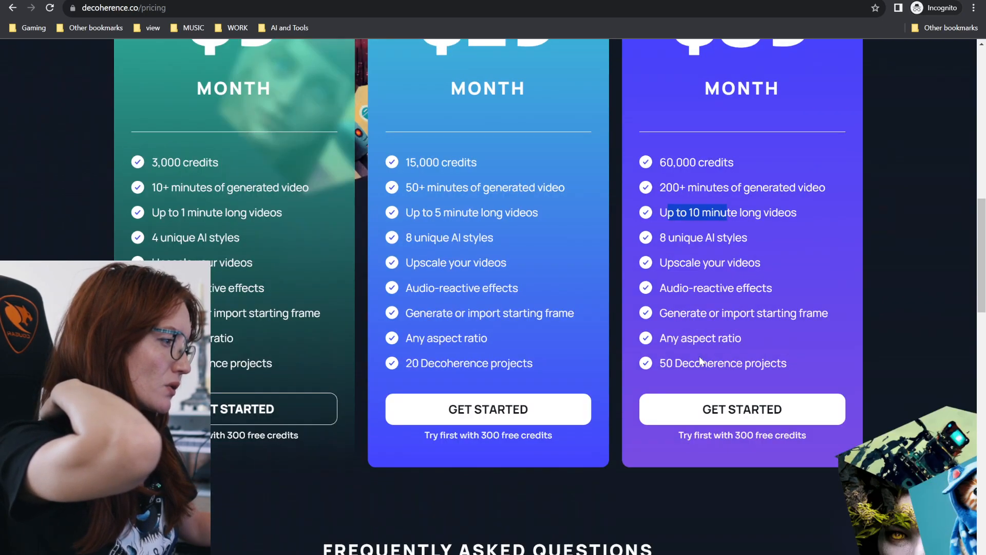
pyautogui.moveTo(667, 362); pyautogui.dragTo(677, 362)
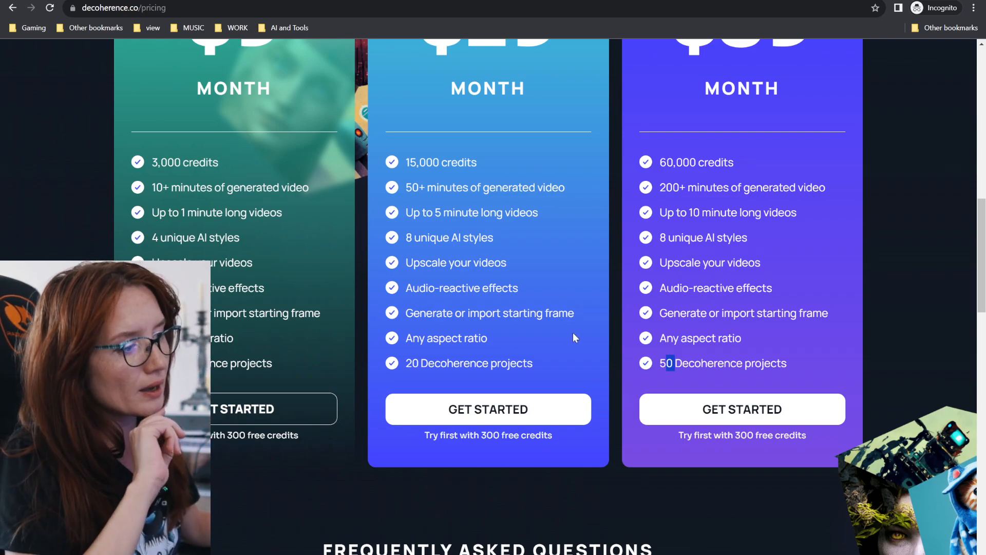
# - Check the free trial credits offered beneath the creator plan
pyautogui.scroll(-7, 568, 336)
pyautogui.scroll(10, 642, 386)
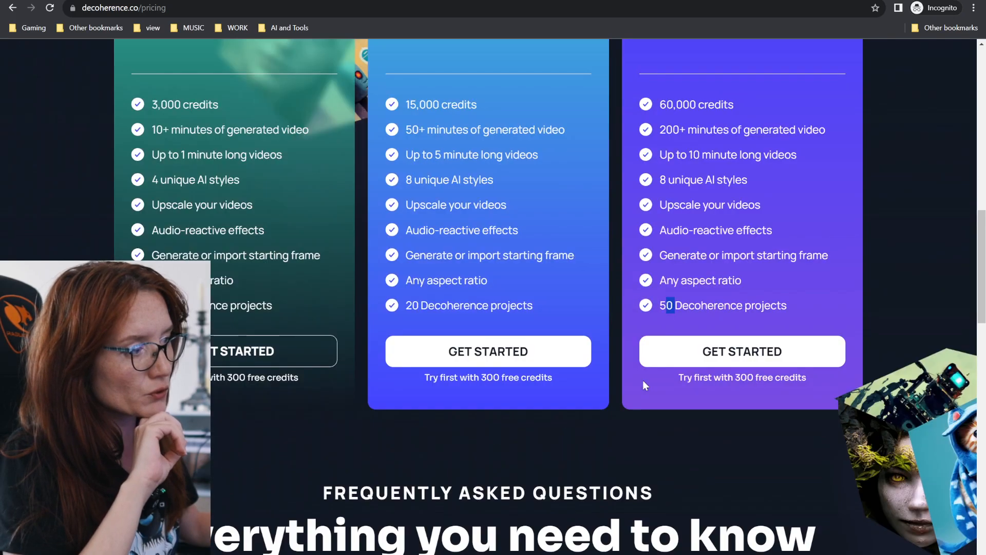
pyautogui.scroll(8, 642, 385)
pyautogui.scroll(-14, 642, 385)
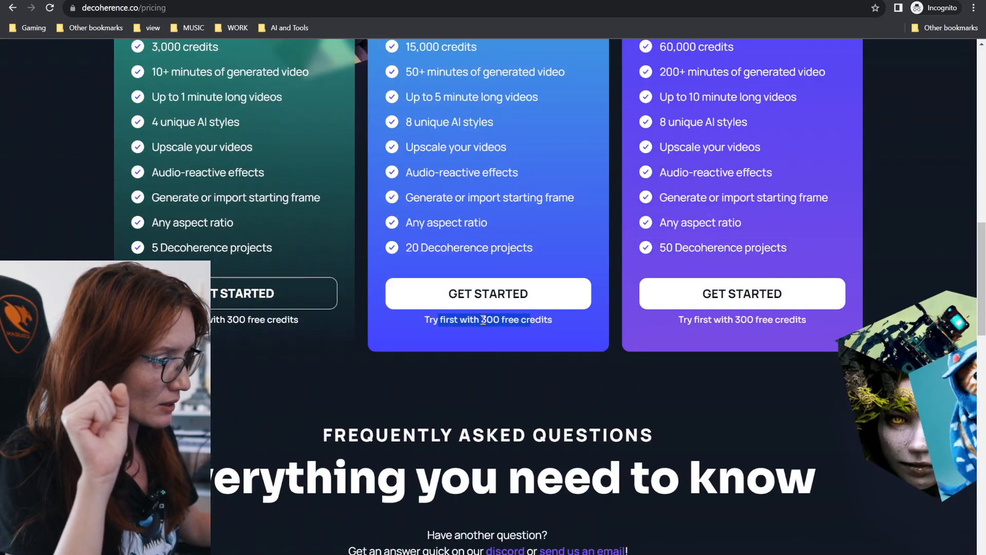
pyautogui.click(483, 319)
pyautogui.moveTo(482, 320); pyautogui.dragTo(508, 319)
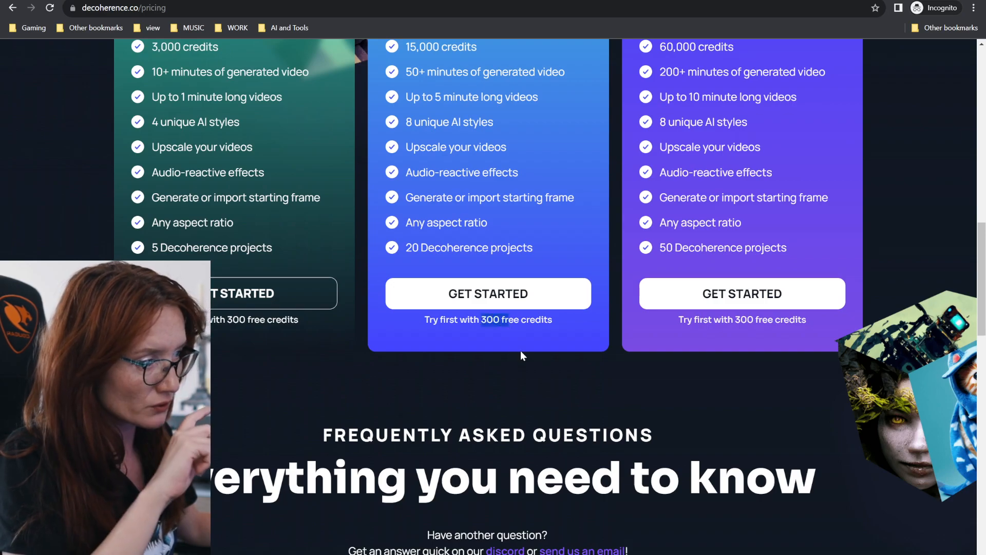
# - Expand the FAQ entry "how much are credits worth?" and read how video seconds are charged
pyautogui.scroll(4, 521, 353)
pyautogui.scroll(-10, 522, 354)
pyautogui.click(406, 357)
pyautogui.scroll(-1, 406, 357)
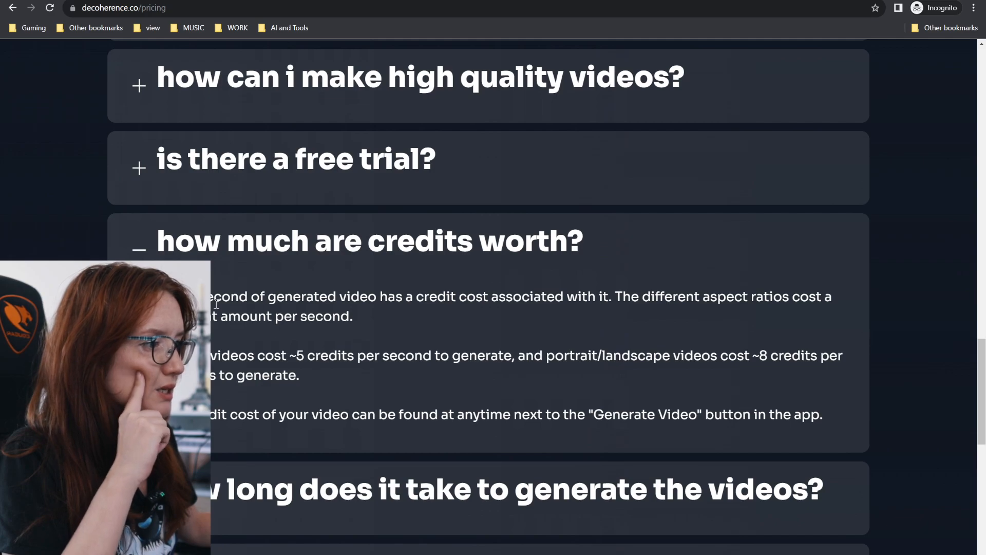
pyautogui.moveTo(405, 297); pyautogui.dragTo(715, 296)
pyautogui.click(317, 307)
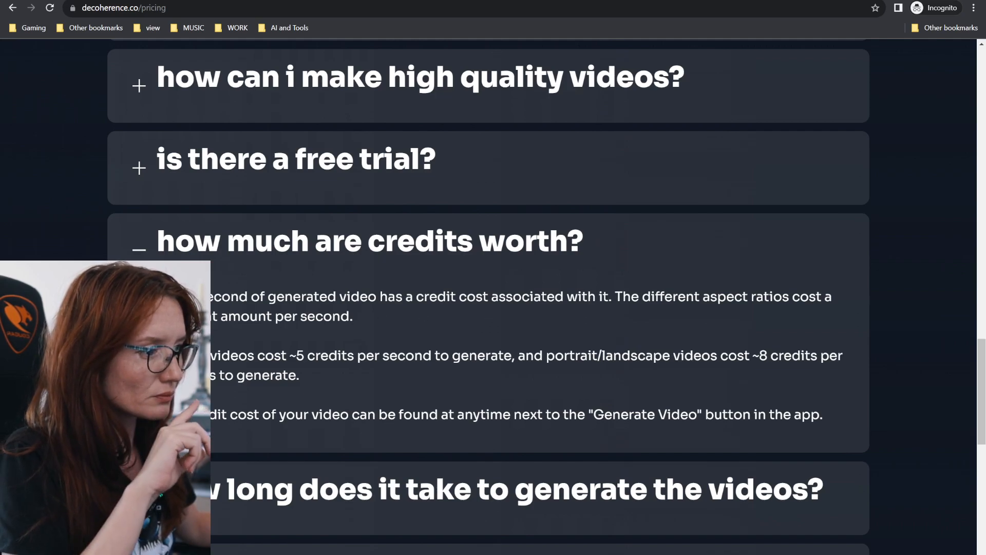
# - Read the per-second credit costs for the different video aspect ratios in the FAQ answer
pyautogui.moveTo(291, 358); pyautogui.dragTo(702, 351)
pyautogui.click(600, 355)
pyautogui.moveTo(599, 355); pyautogui.dragTo(648, 353)
pyautogui.click(595, 358)
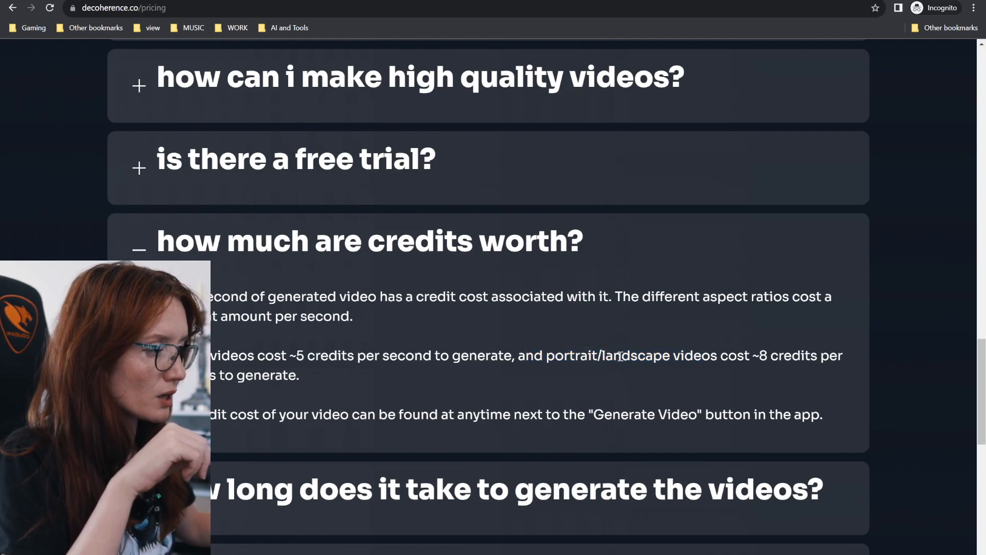
pyautogui.moveTo(755, 355); pyautogui.dragTo(862, 365)
pyautogui.click(333, 374)
pyautogui.moveTo(759, 354); pyautogui.dragTo(796, 371)
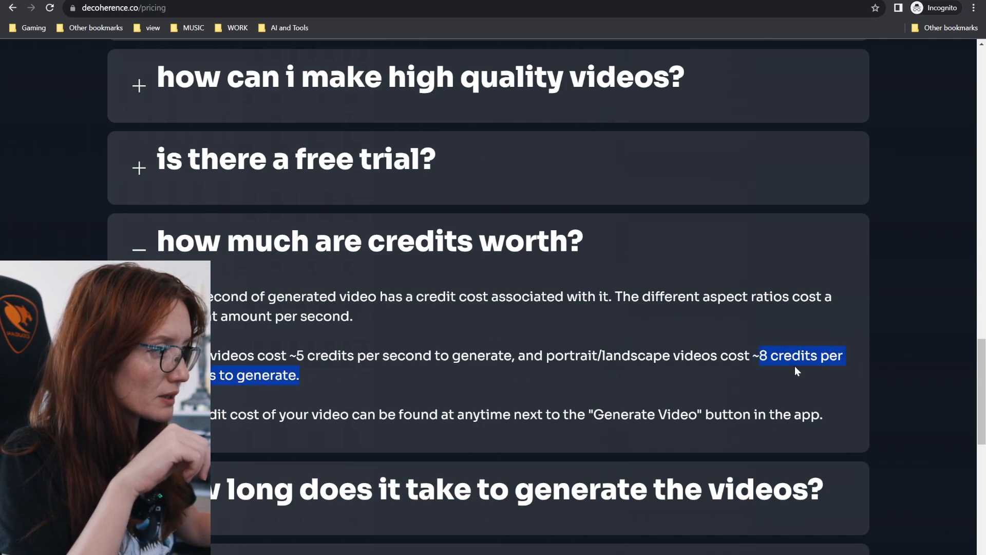
# - Compare the plans' credit allowances with the per-second credit costs in the FAQ answer
pyautogui.scroll(12, 489, 361)
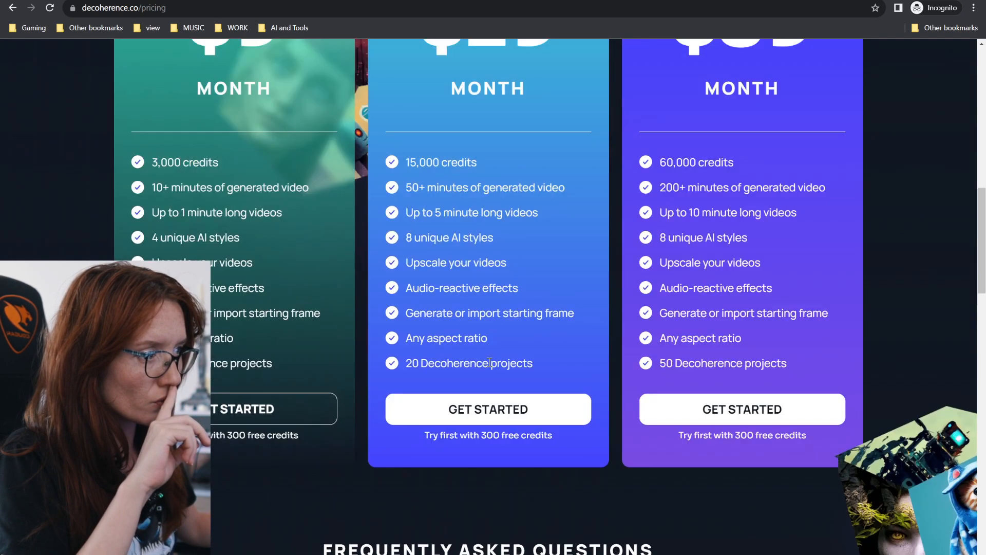
pyautogui.scroll(-6, 511, 434)
pyautogui.scroll(-8, 511, 435)
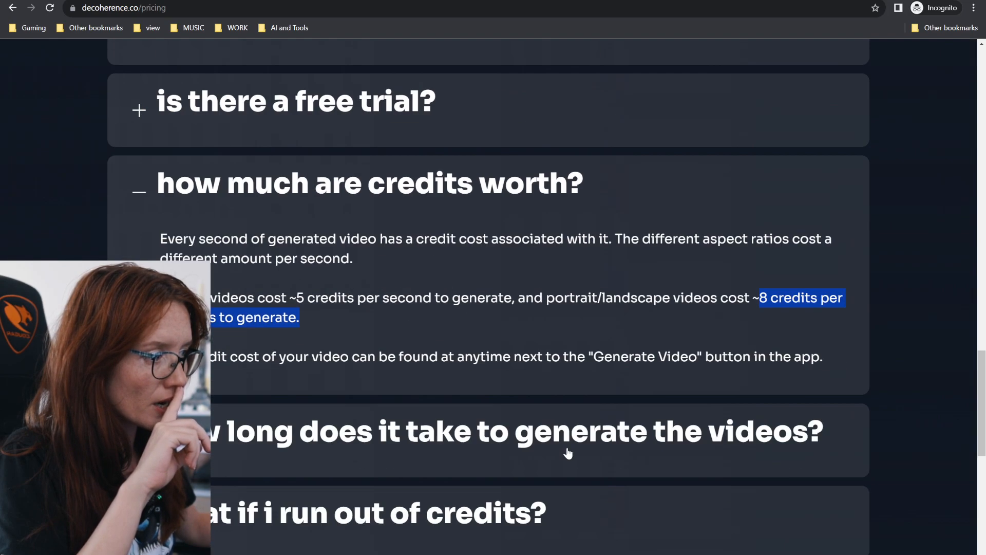
pyautogui.press('super+s')
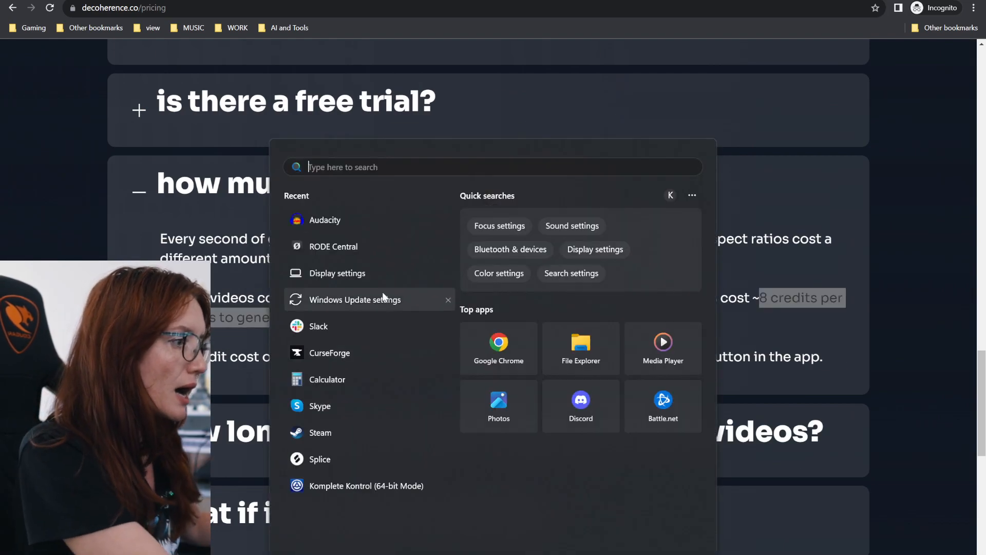
pyautogui.press('Escape')
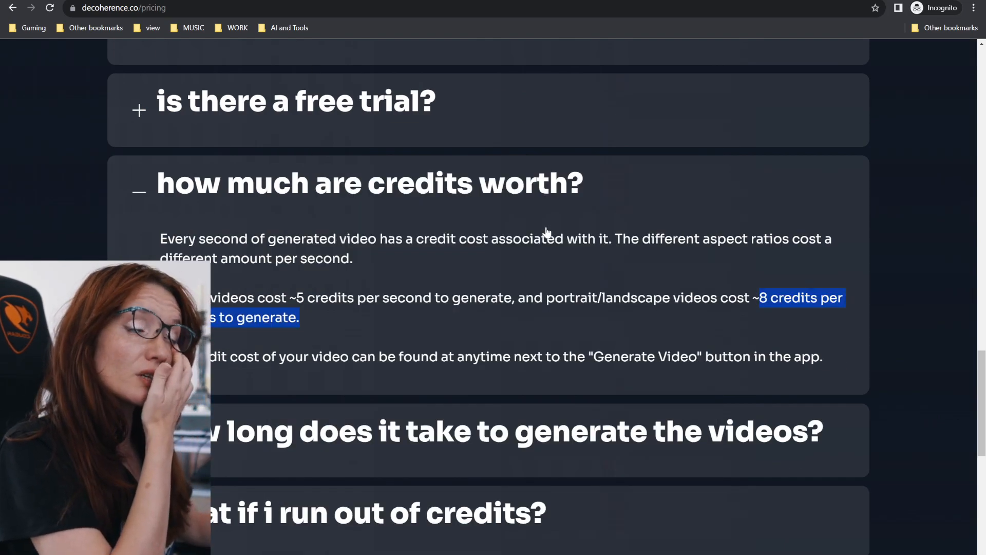
# - Collapse the FAQ answer about credit value and review the basic plan's name and price again
pyautogui.click(479, 294)
pyautogui.scroll(7, 479, 297)
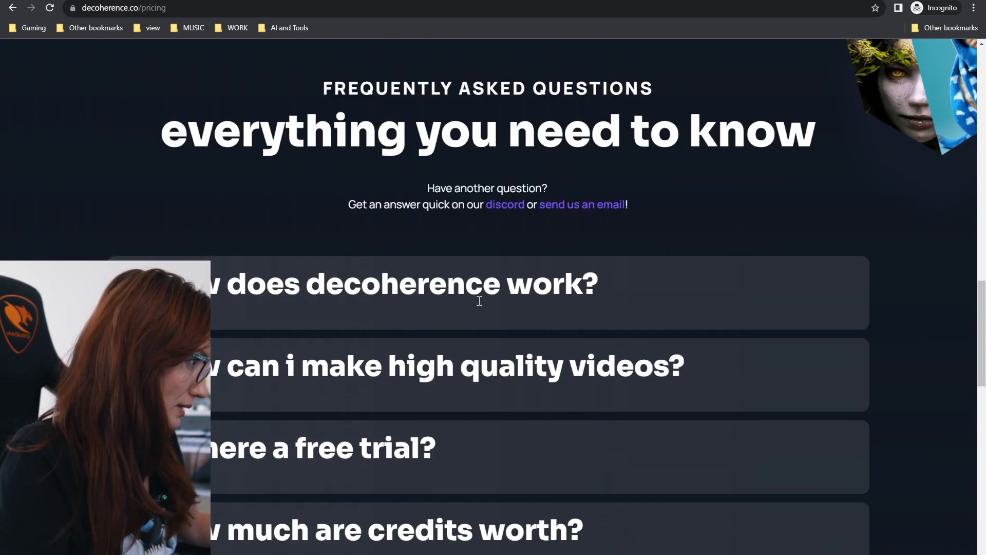
pyautogui.scroll(15, 480, 301)
pyautogui.scroll(-3, 758, 376)
pyautogui.scroll(-2, 758, 373)
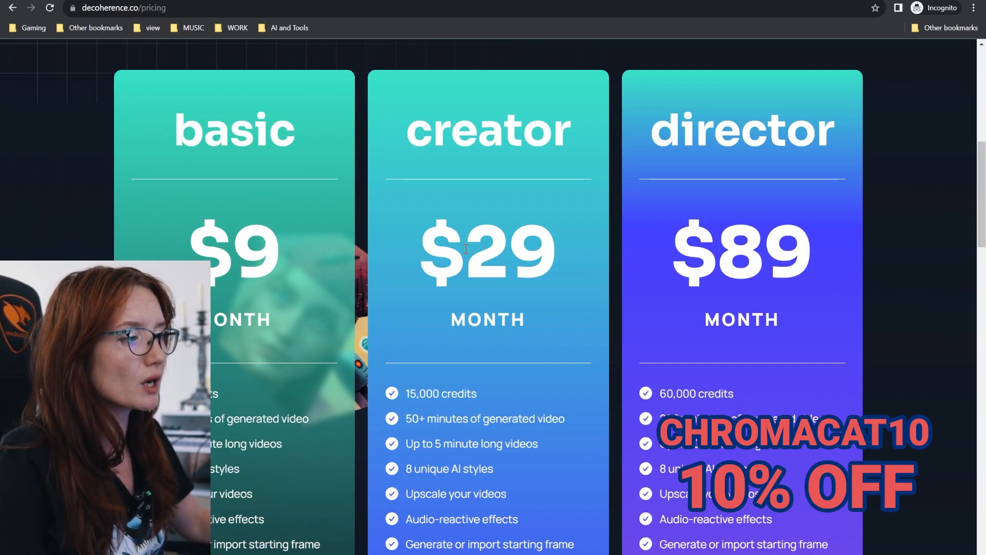
pyautogui.moveTo(142, 126); pyautogui.dragTo(345, 141)
pyautogui.click(219, 115)
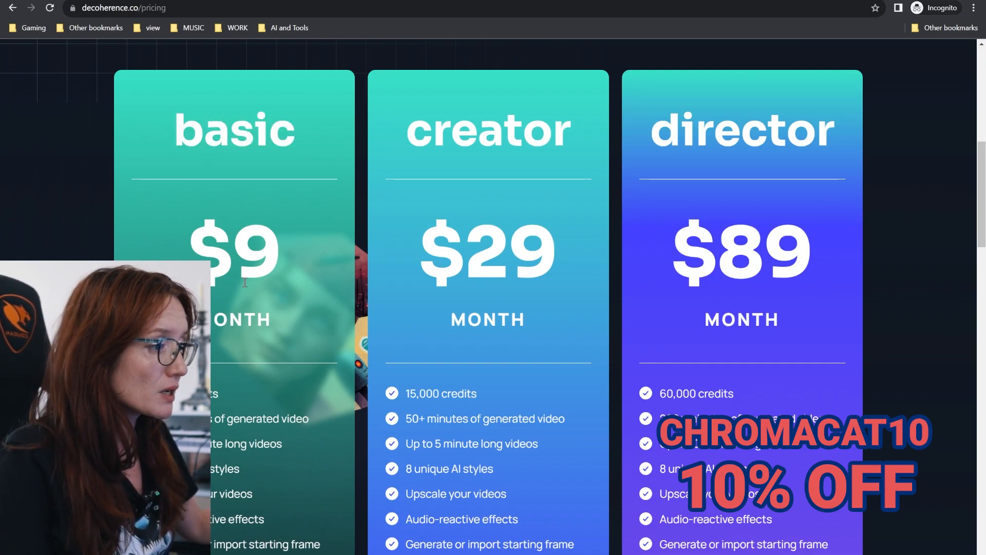
pyautogui.moveTo(175, 247); pyautogui.dragTo(322, 271)
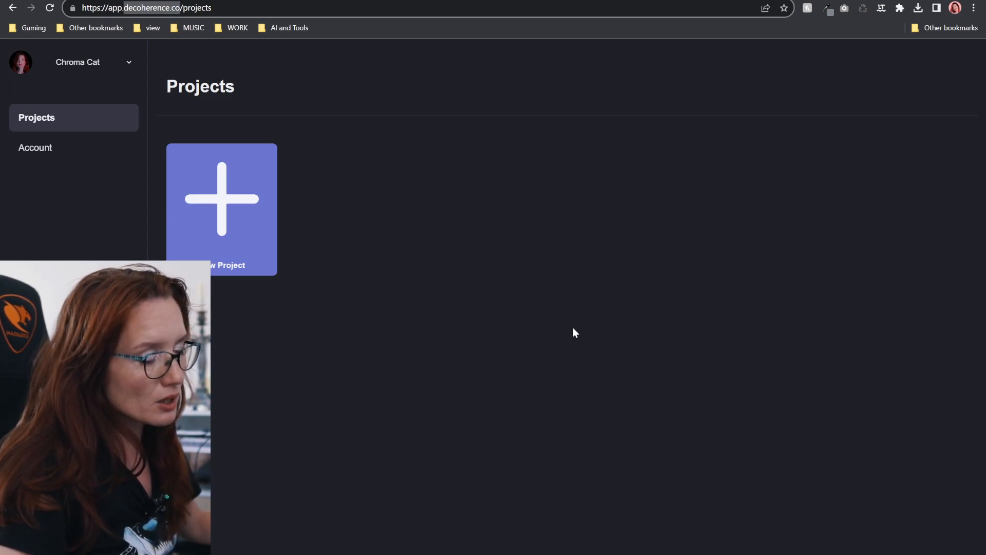
# - Create a new project in the Decoherence web app with the 16:9 aspect ratio
pyautogui.click(301, 266)
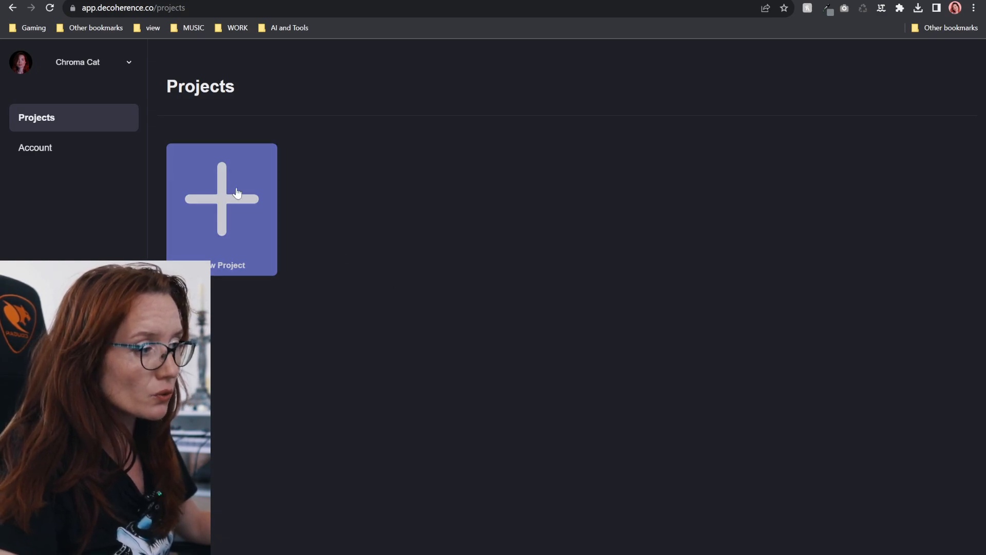
pyautogui.click(251, 231)
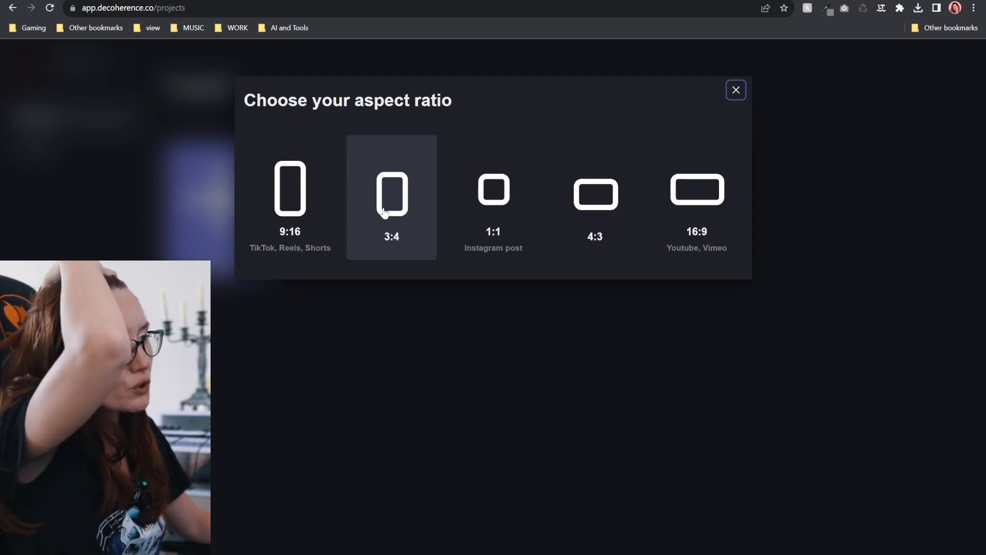
pyautogui.click(695, 190)
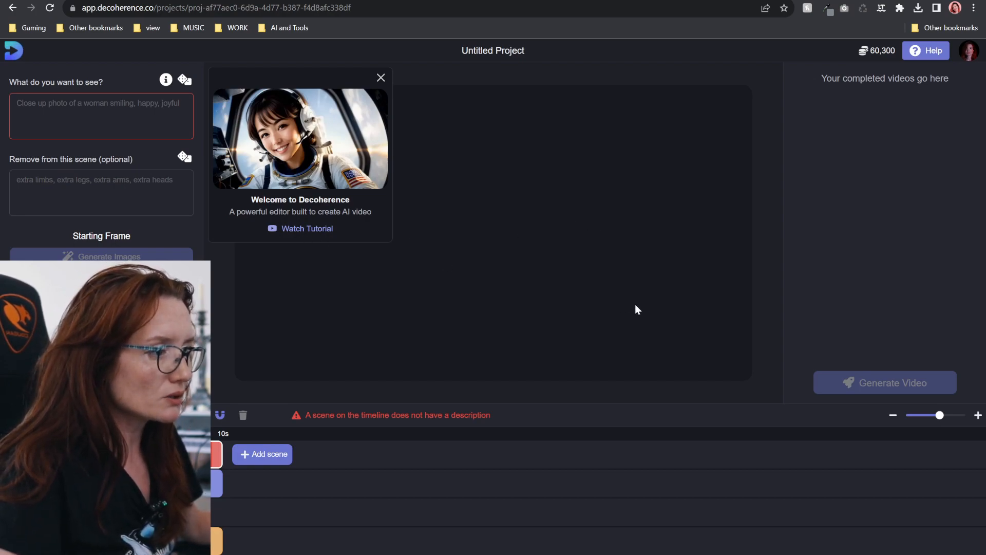
# - Dismiss the welcome card covering the new project's editor
pyautogui.click(102, 117)
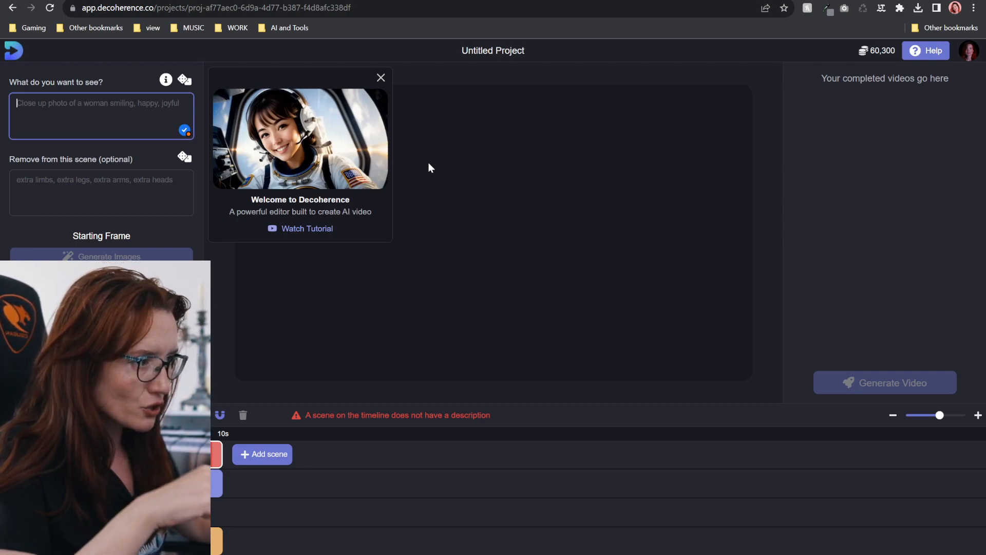
pyautogui.click(381, 78)
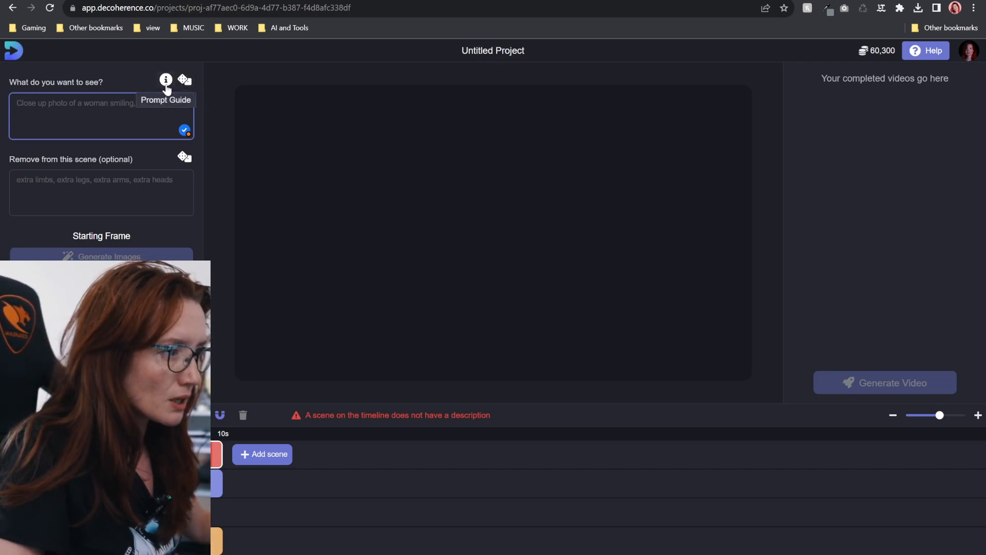
# - Try several randomized example prompts as the description of the first scene
pyautogui.click(182, 81)
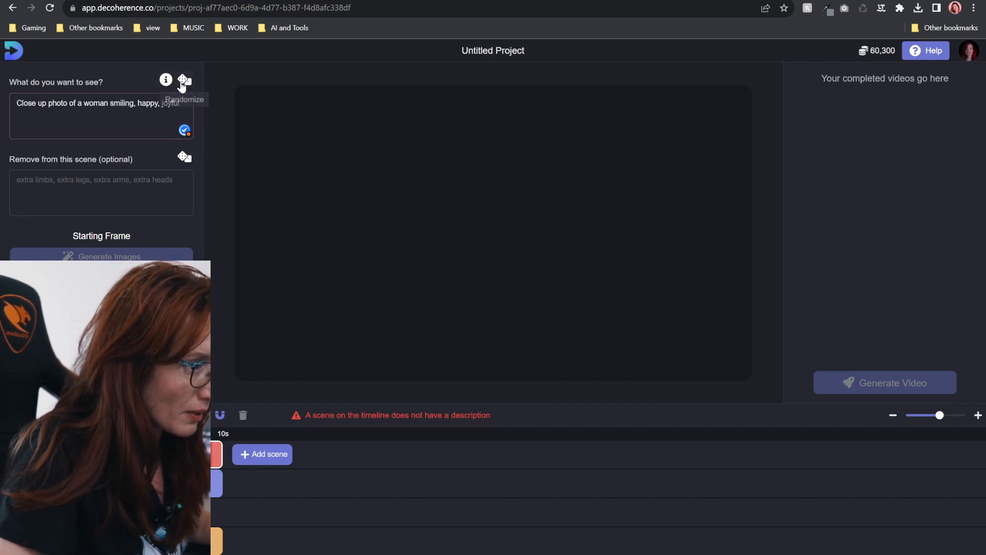
pyautogui.click(185, 81)
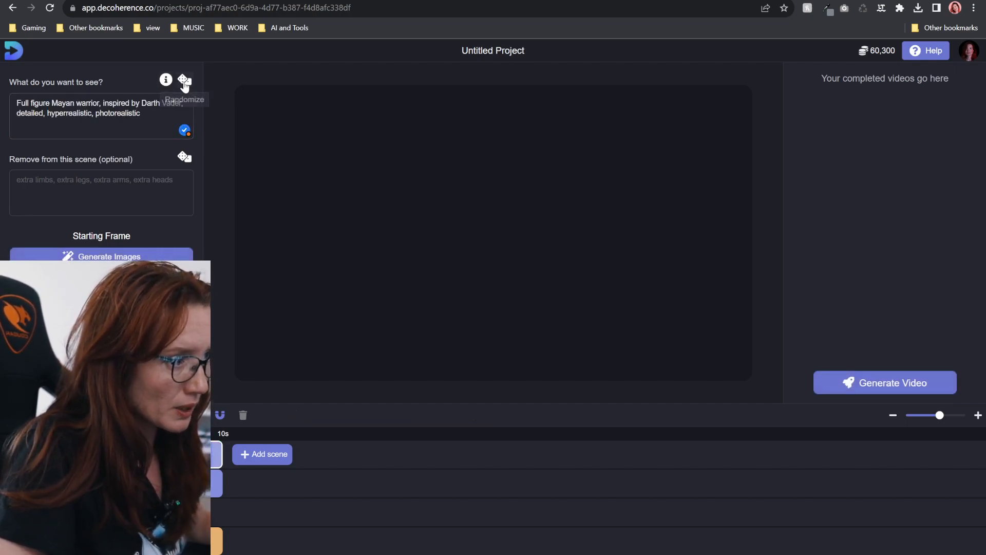
pyautogui.moveTo(146, 109); pyautogui.dragTo(31, 103)
pyautogui.click(119, 118)
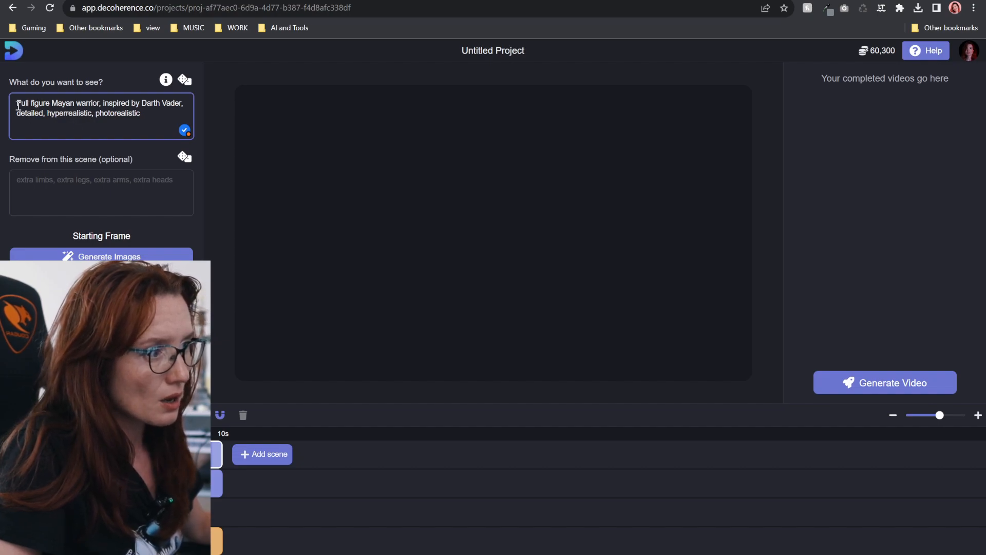
pyautogui.click(186, 83)
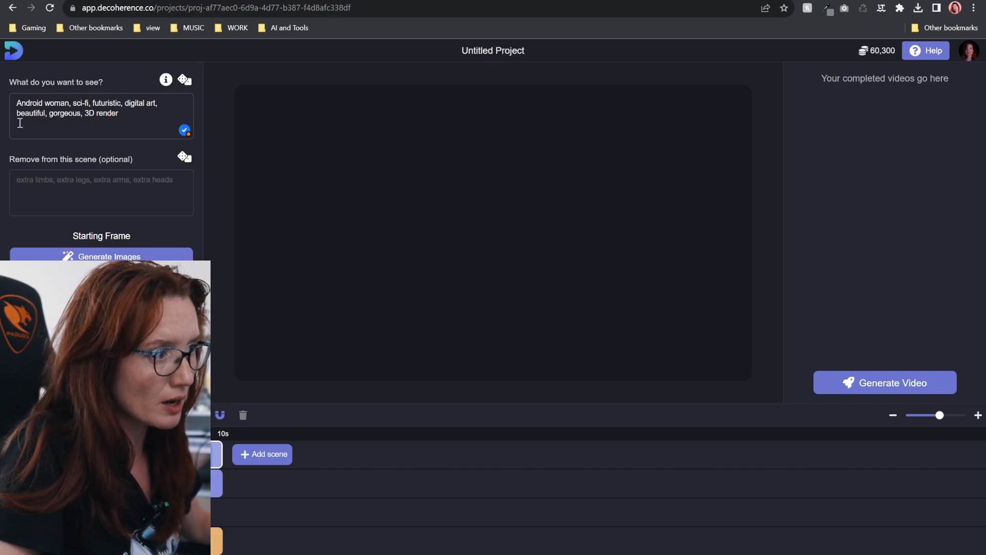
pyautogui.click(185, 81)
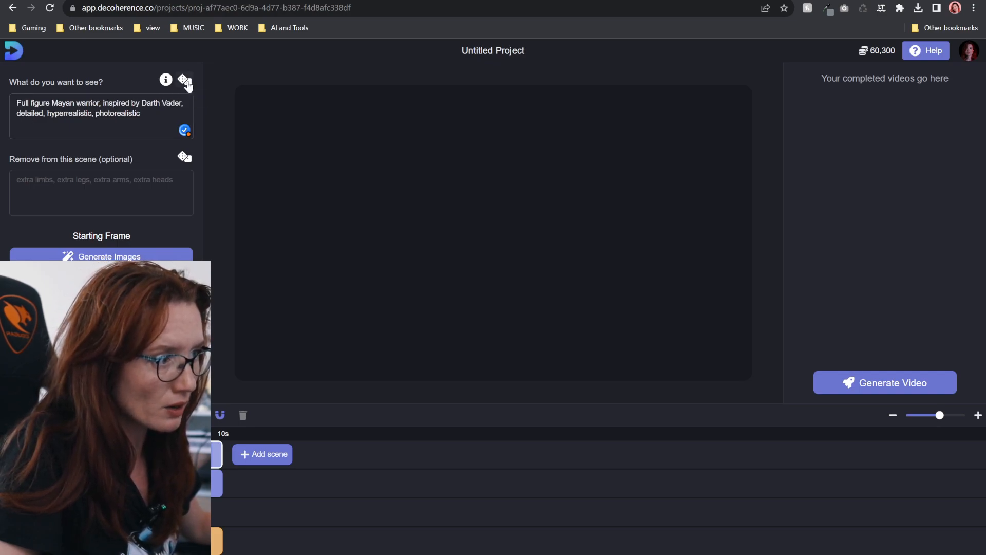
pyautogui.click(185, 80)
# - Open the prompt guide, accept its cookie consent, and skim the advice on prompt keyword categories before returning to the Decoherence project
pyautogui.click(166, 79)
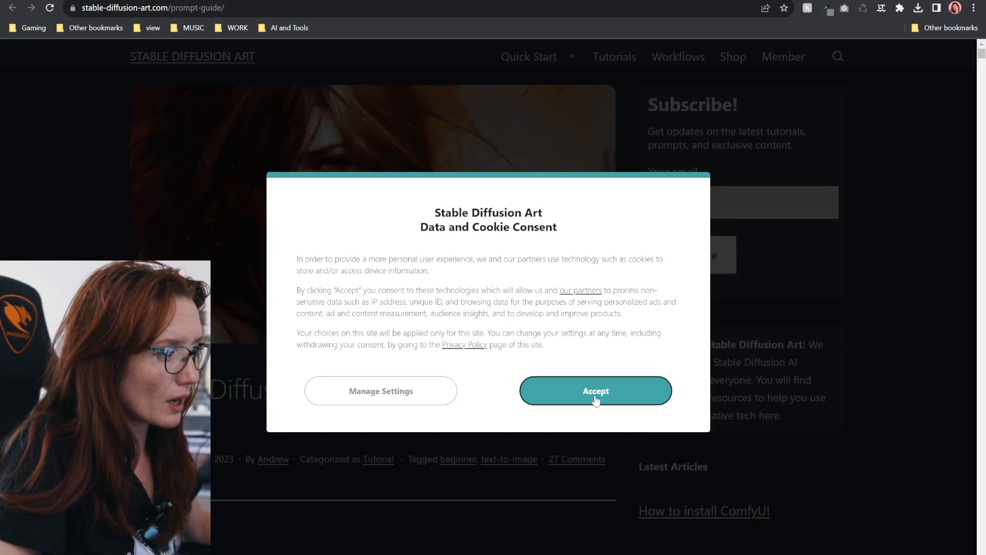
pyautogui.click(596, 391)
pyautogui.scroll(-15, 287, 292)
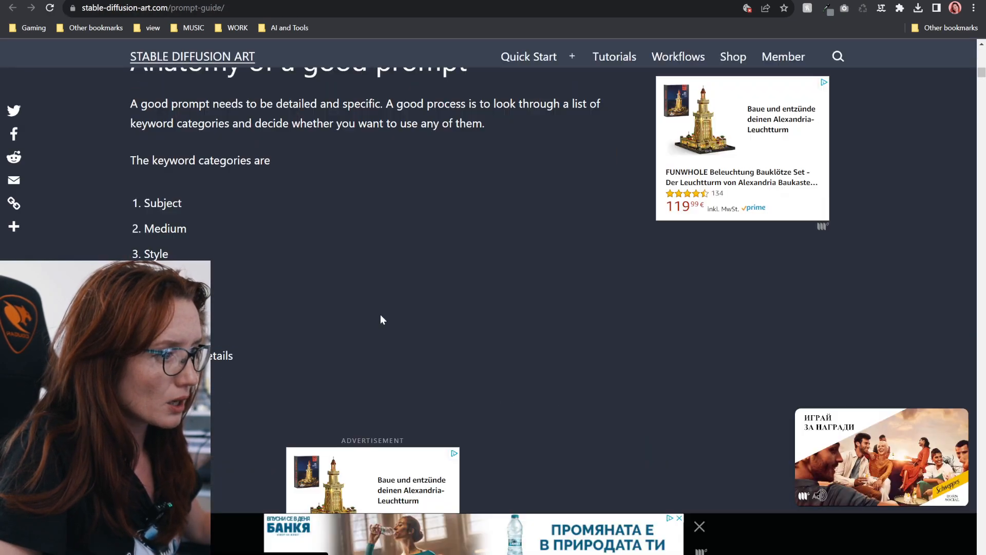
pyautogui.scroll(-18, 287, 293)
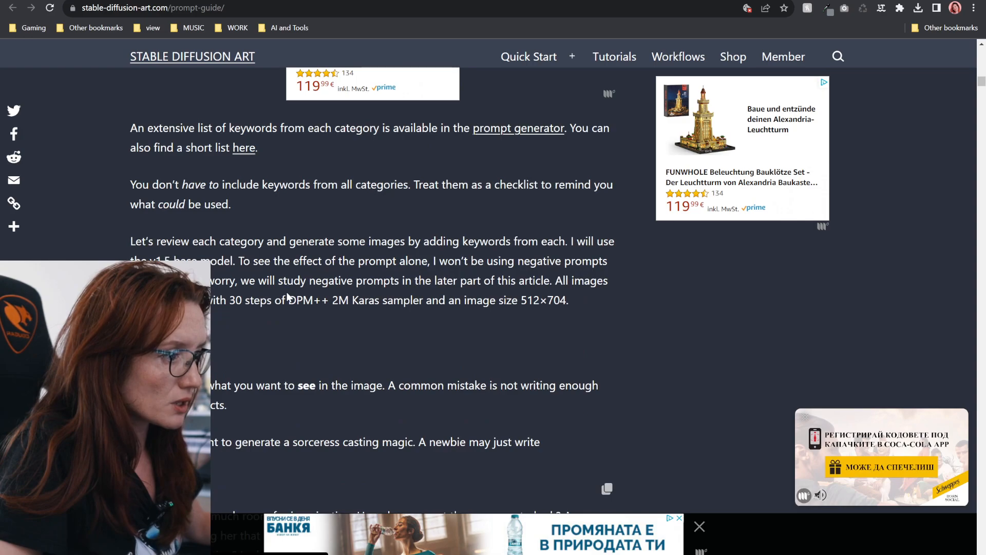
pyautogui.scroll(-18, 341, 328)
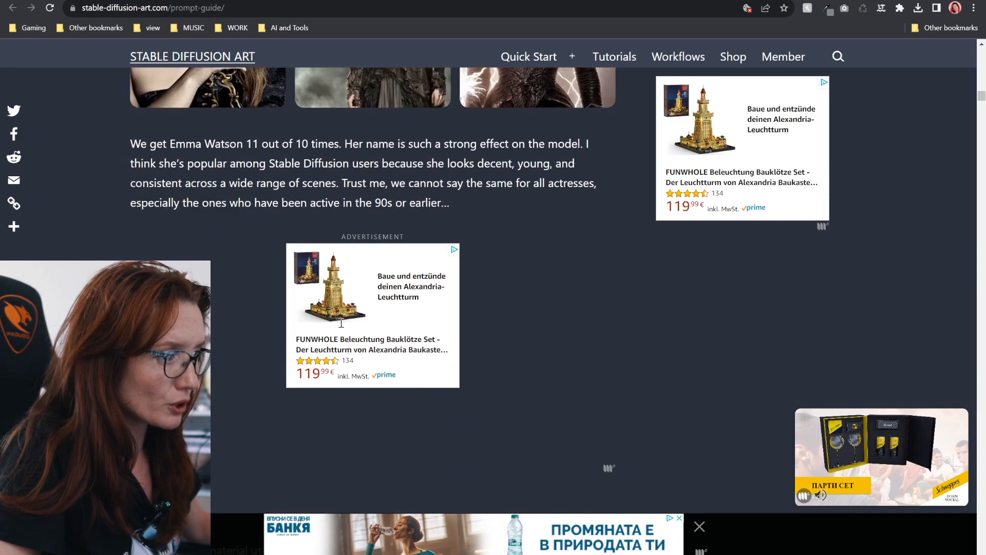
pyautogui.scroll(-6, 411, 389)
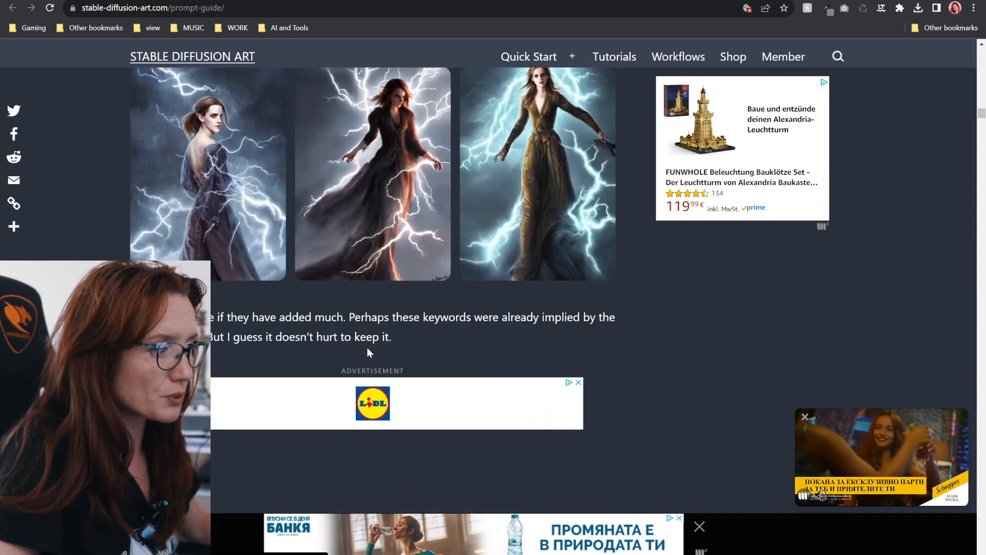
pyautogui.click(233, 1)
# - Replace the scene description with "Post apocalyptic landscape, desolate, machines, sci-fi, futuristic"
pyautogui.click(121, 103)
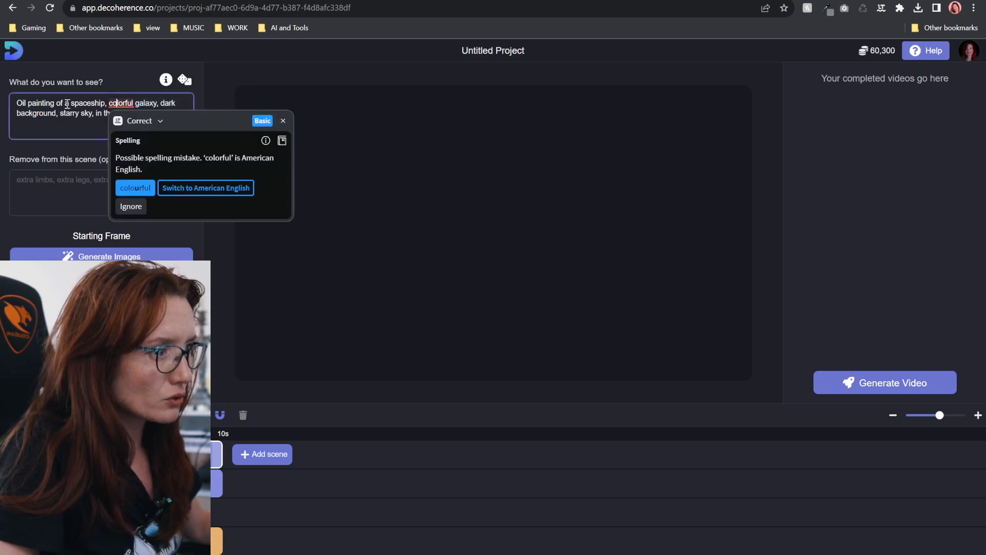
pyautogui.hotkey('ctrl', 'a')
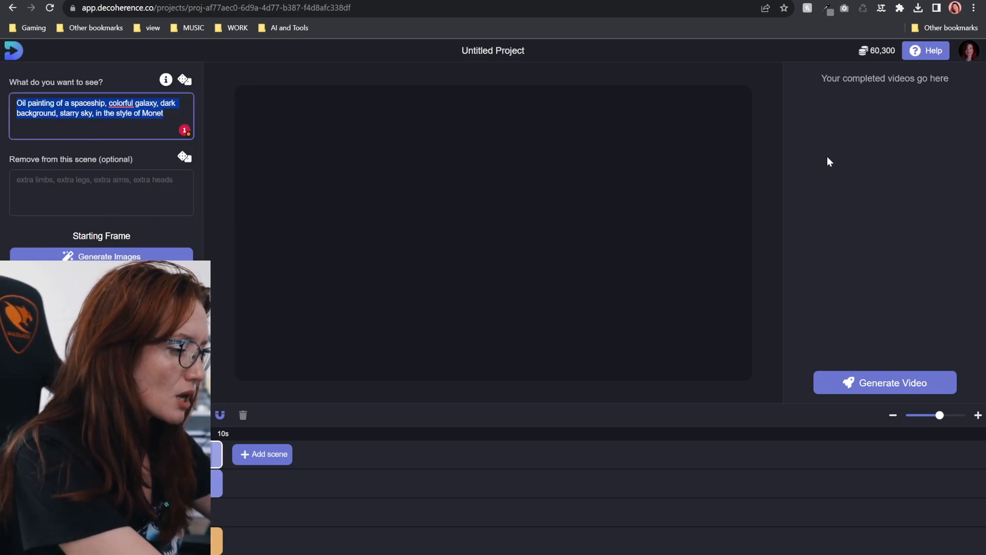
pyautogui.write('Post apocalyptic land')
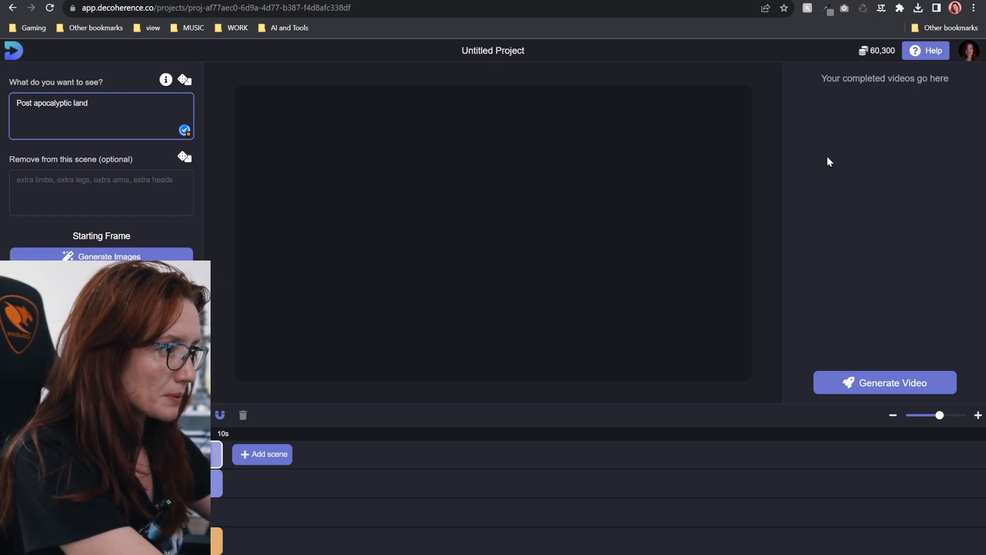
pyautogui.write('sola')
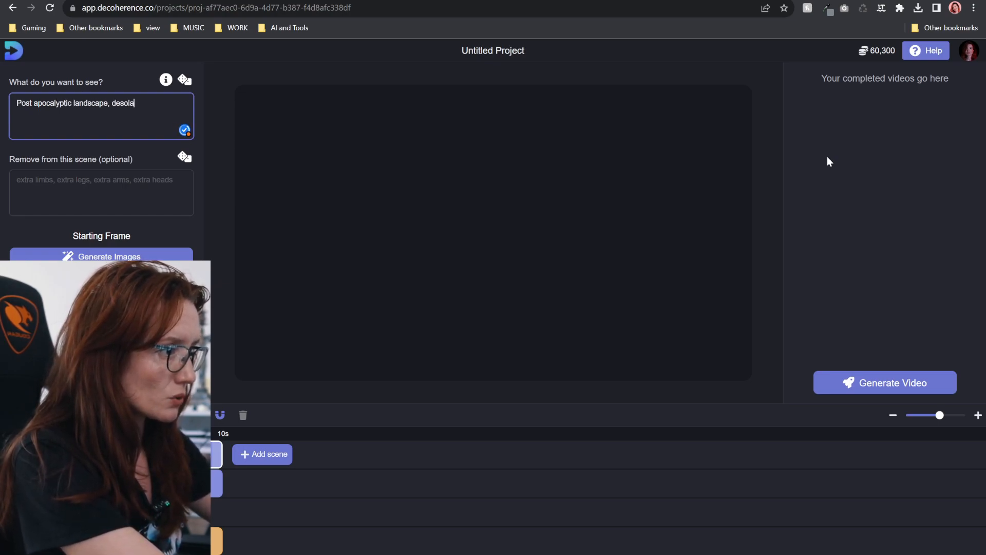
pyautogui.write('te, machines, sci-fi')
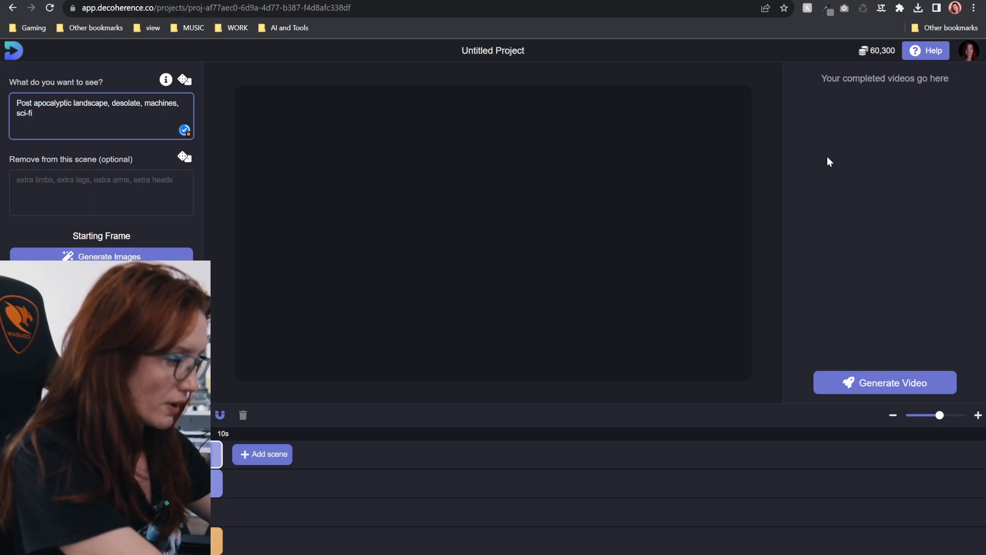
pyautogui.write(', futuristing')
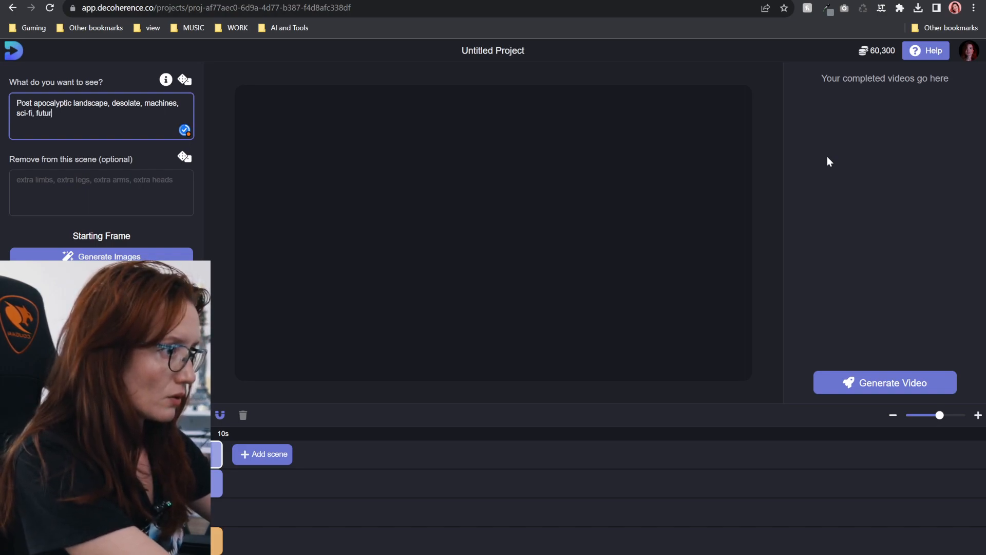
pyautogui.press('BackSpace')
pyautogui.press('BackSpace')
pyautogui.write('c')
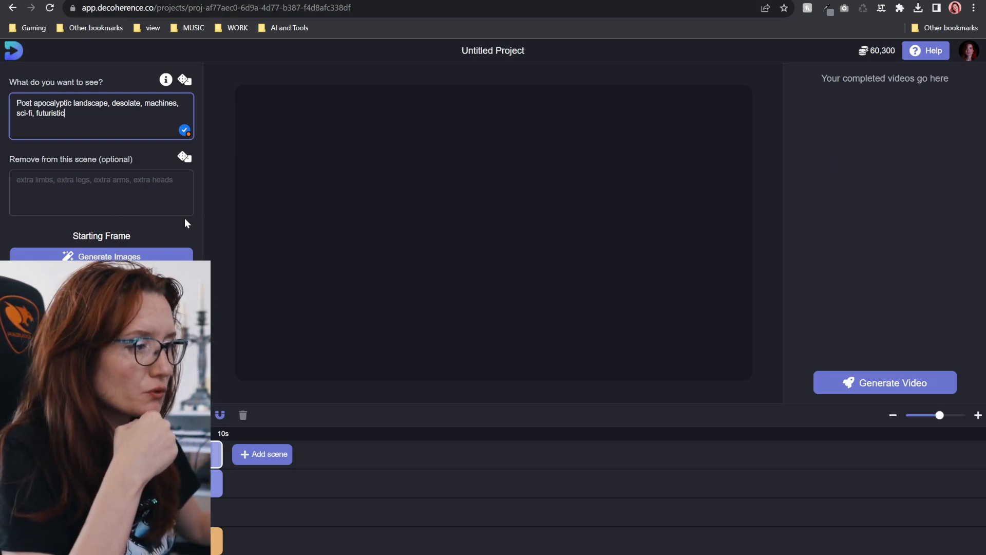
# - Fill the scene's optional removal prompt with the randomized suggestion "watermark, logo, text, subtitles, captions"
pyautogui.click(127, 197)
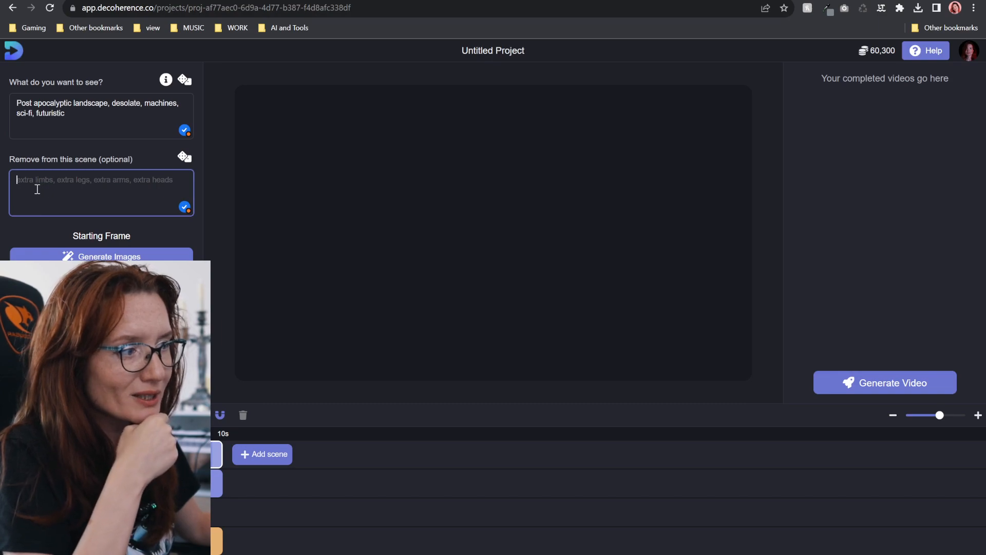
pyautogui.click(184, 157)
pyautogui.click(36, 192)
pyautogui.click(72, 183)
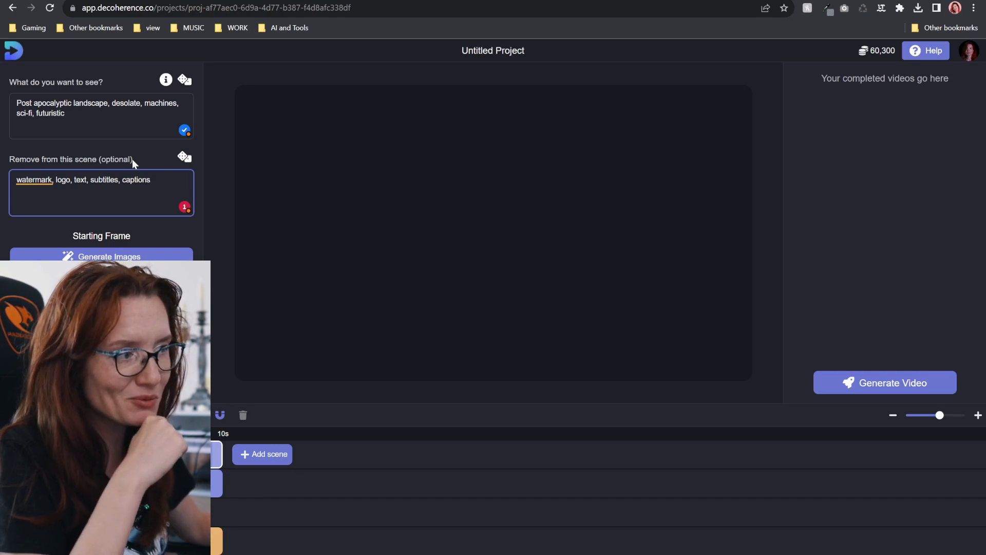
# - Generate starting frame images for the scene from its prompts and review the results
pyautogui.click(135, 255)
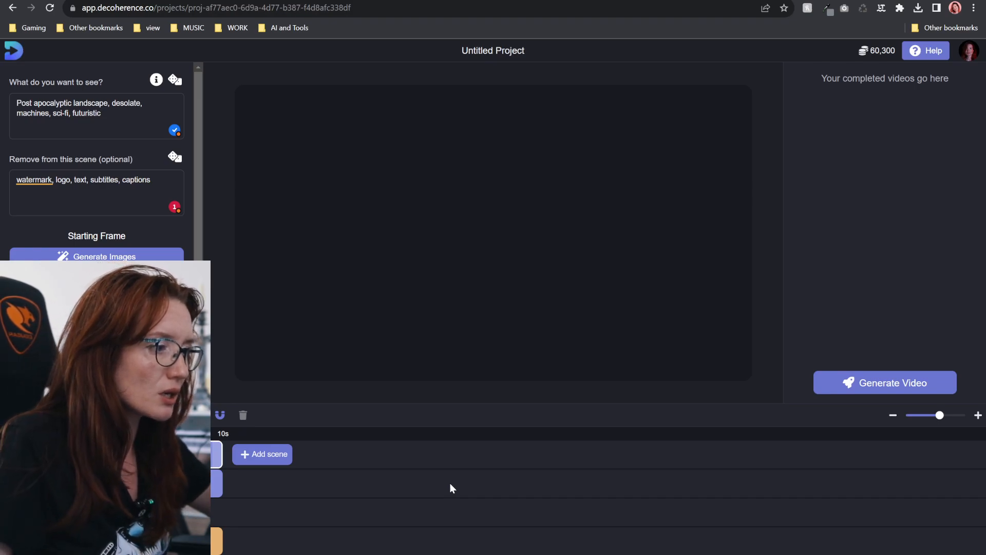
pyautogui.scroll(-2, 154, 377)
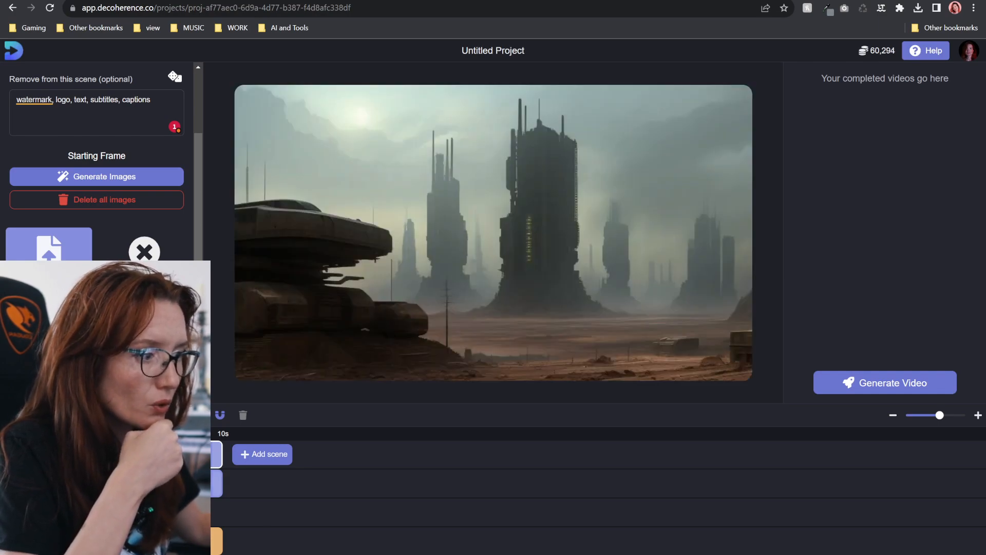
pyautogui.click(45, 257)
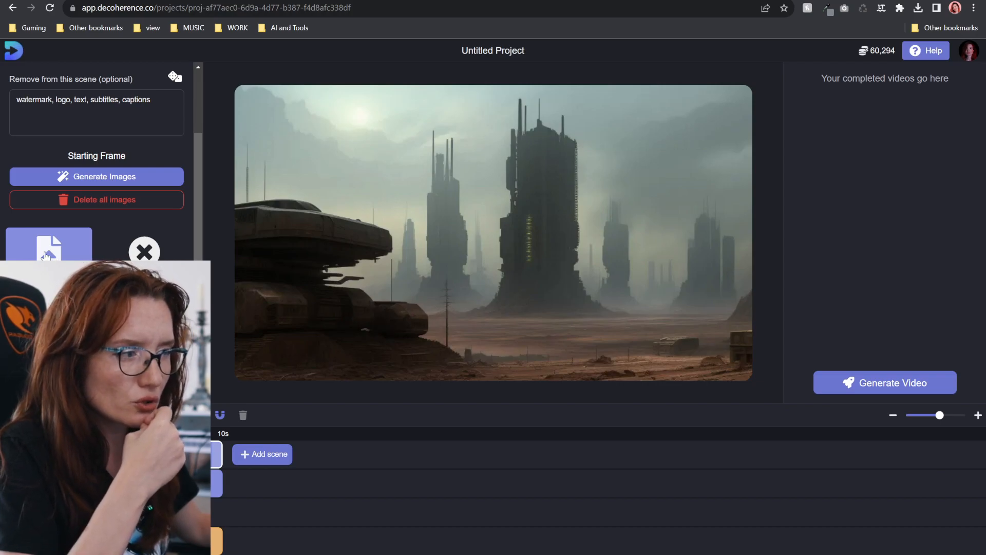
pyautogui.scroll(2, 96, 154)
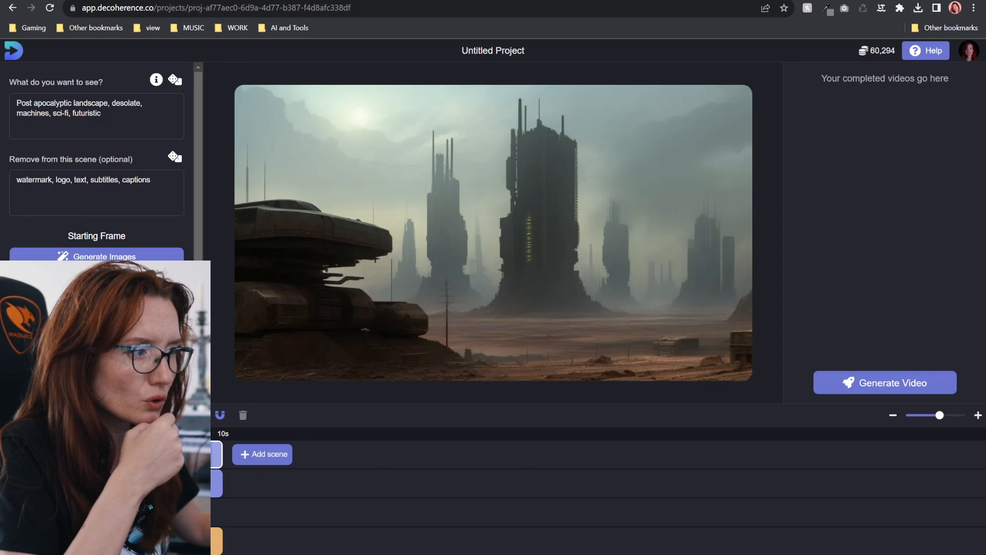
pyautogui.scroll(-2, 97, 154)
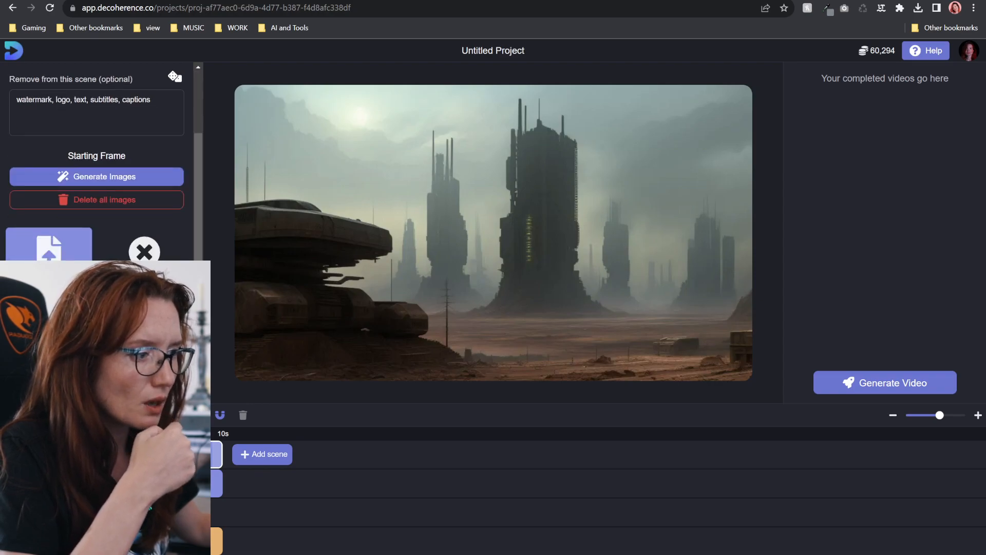
# - Examine the timeline effect's settings and the style's global scene modifiers
pyautogui.click(154, 483)
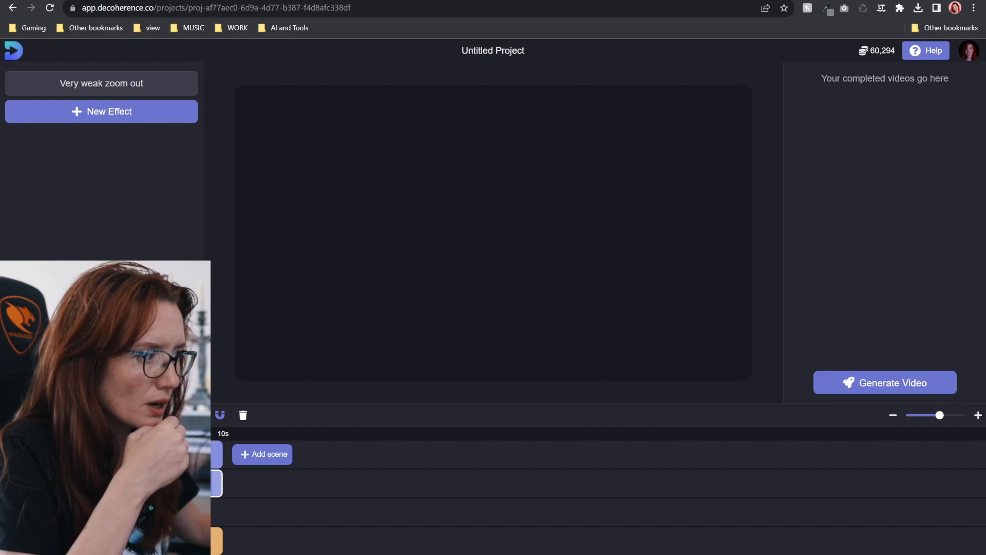
pyautogui.click(237, 437)
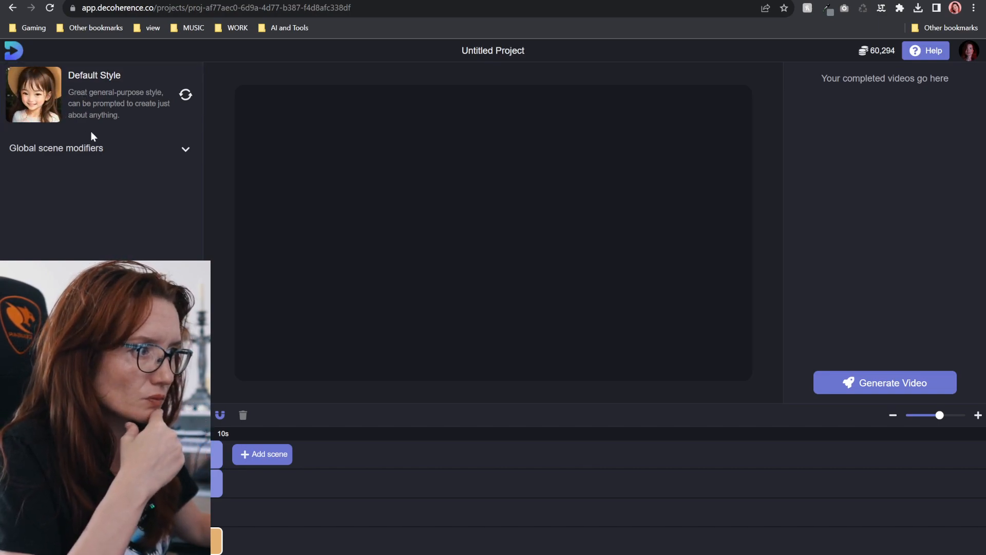
pyautogui.click(91, 148)
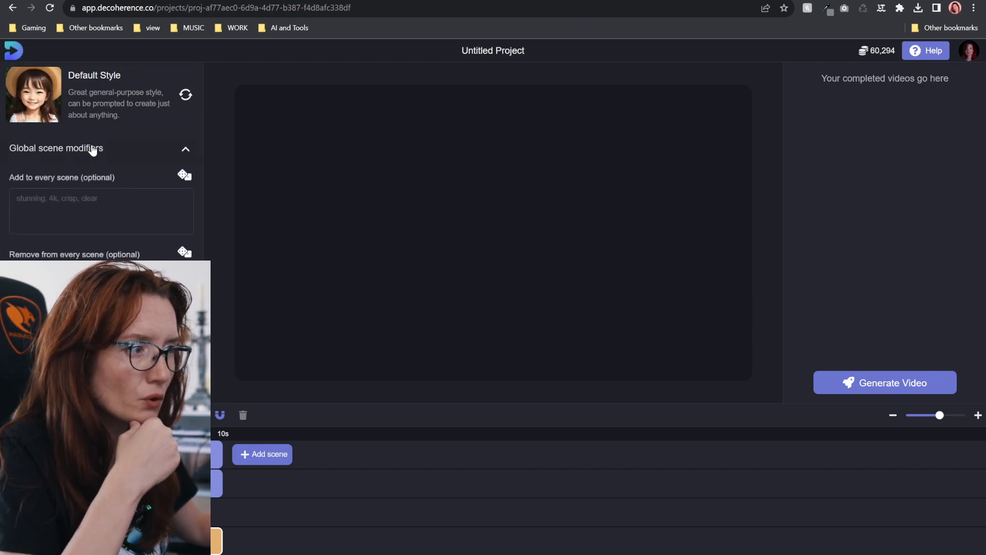
# - Set the project's AI style to Horror
pyautogui.click(185, 95)
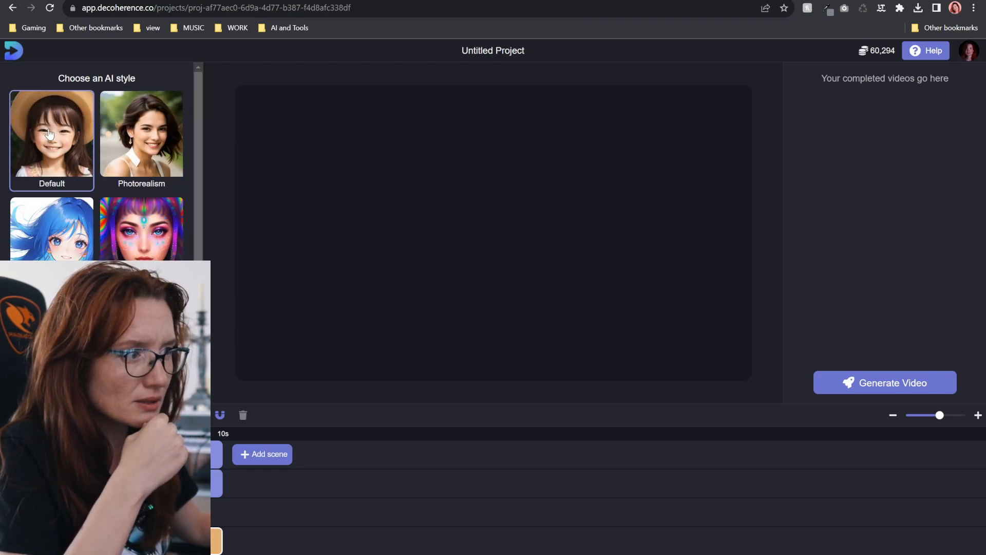
pyautogui.scroll(-2, 50, 134)
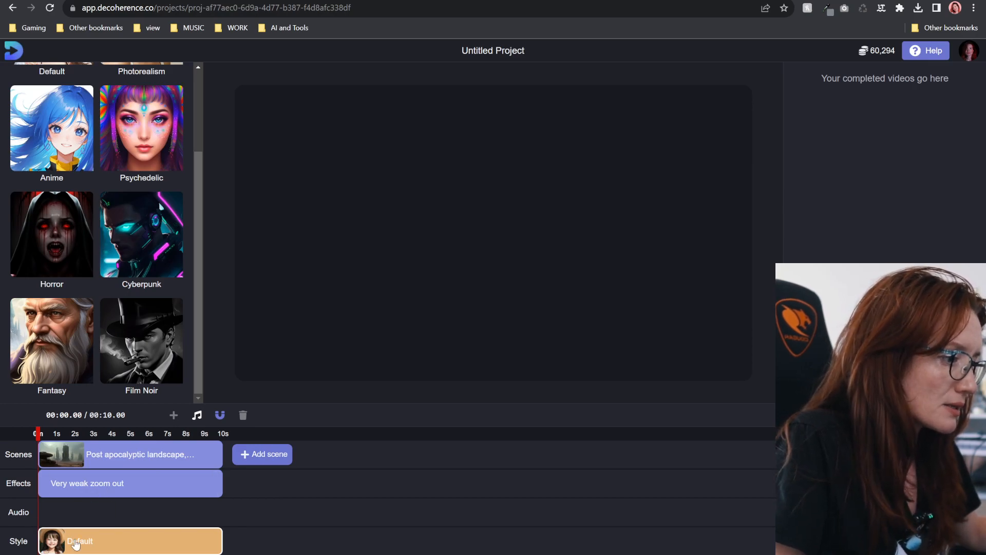
pyautogui.click(48, 248)
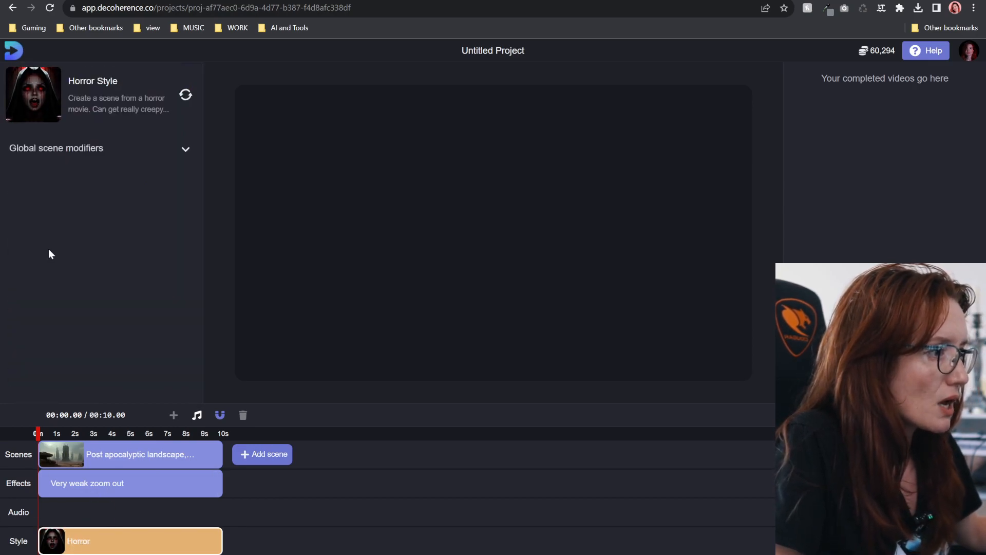
# - Recheck the scene's starting frame images and upload Silo-Epic2.mp3 to the project's audio track
pyautogui.click(99, 455)
pyautogui.scroll(-2, 93, 335)
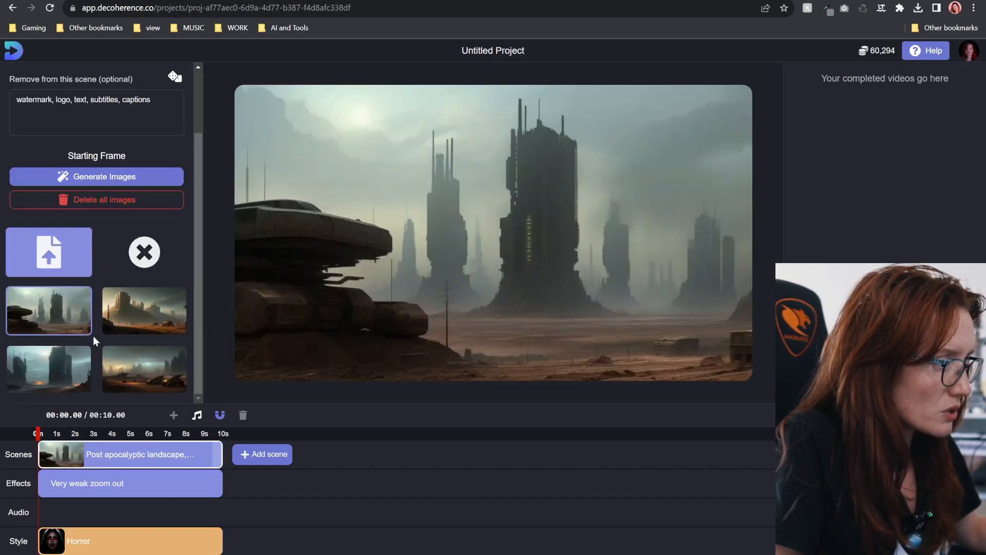
pyautogui.click(92, 514)
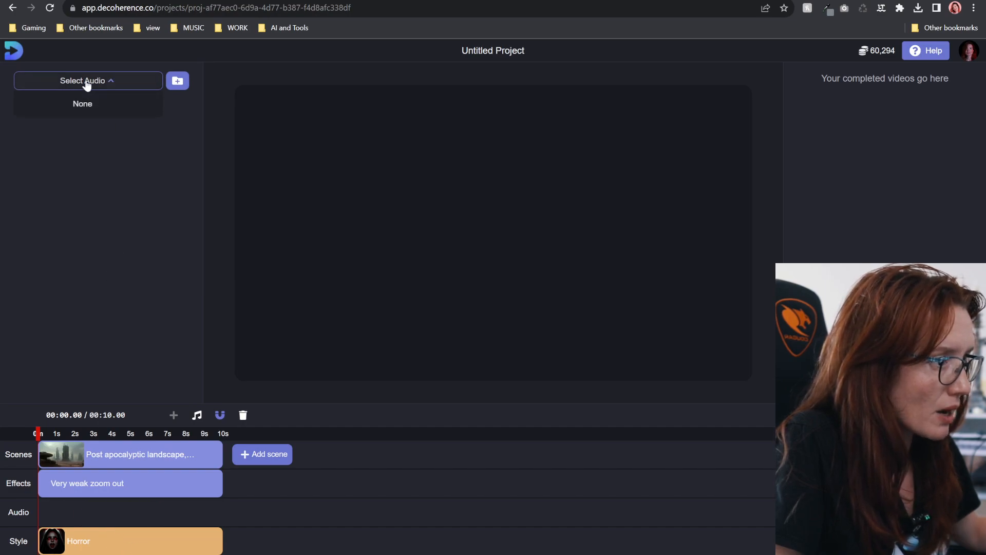
pyautogui.click(179, 82)
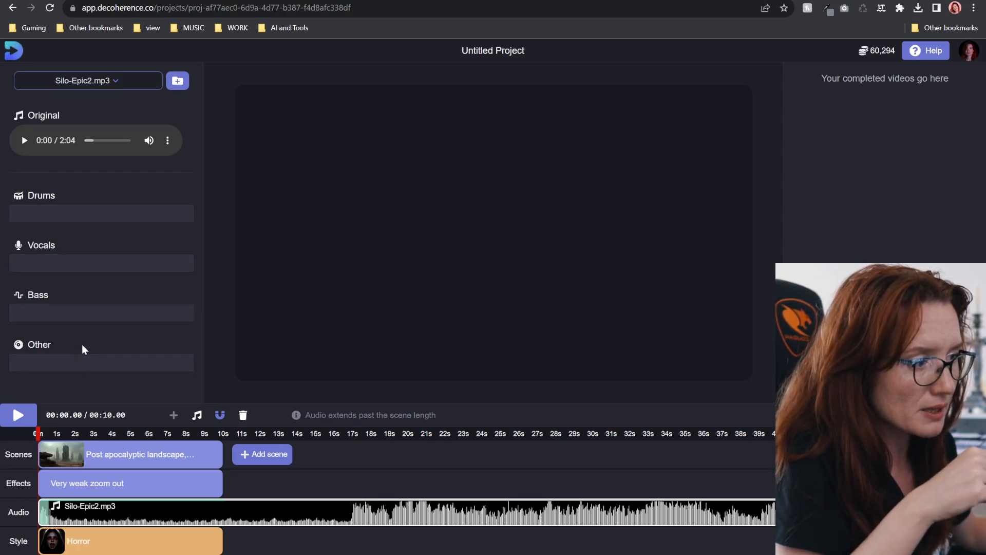
# - Examine the separated Drums, Vocals, Bass and Other stems of the uploaded Silo-Epic2.mp3
pyautogui.scroll(-1, 86, 348)
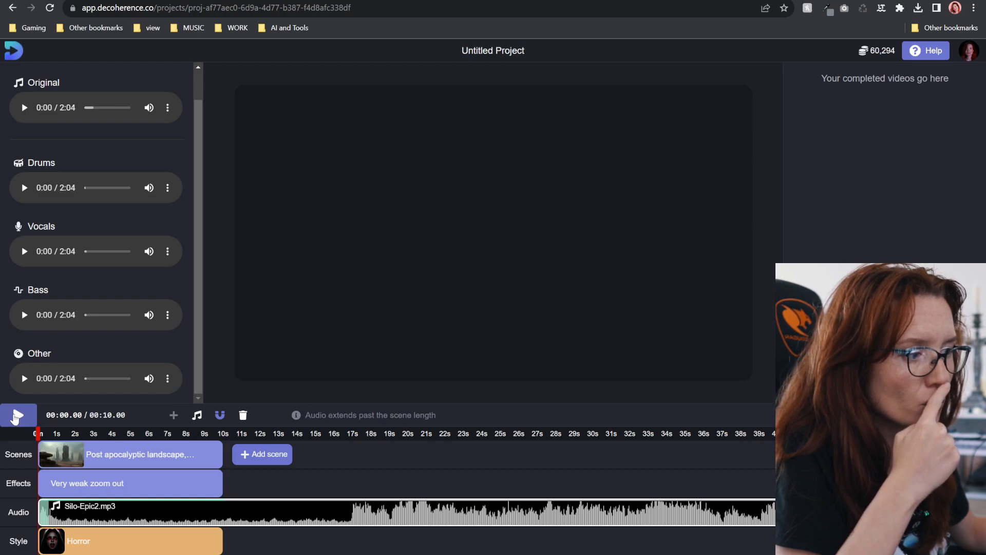
pyautogui.scroll(1, 116, 313)
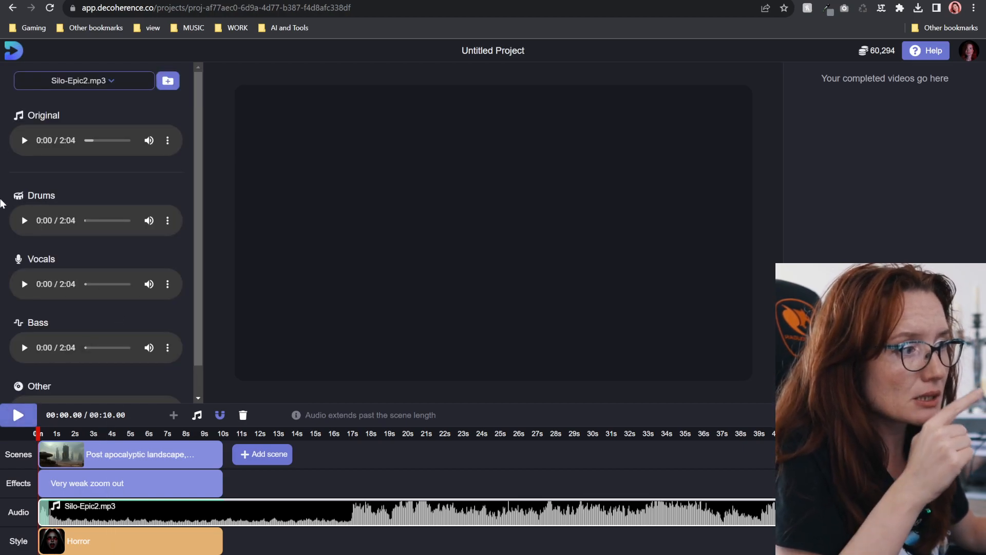
pyautogui.scroll(-1, 105, 345)
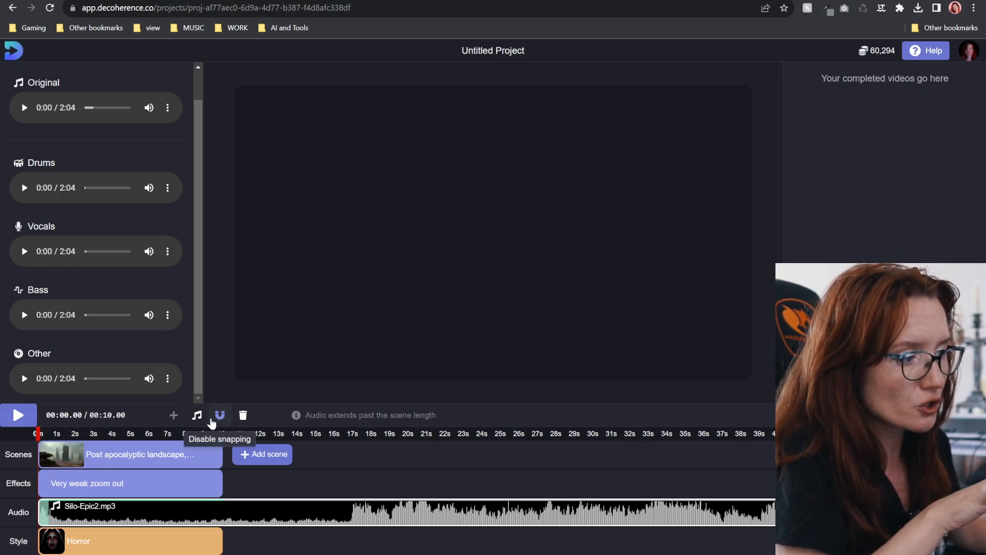
pyautogui.scroll(1, 24, 248)
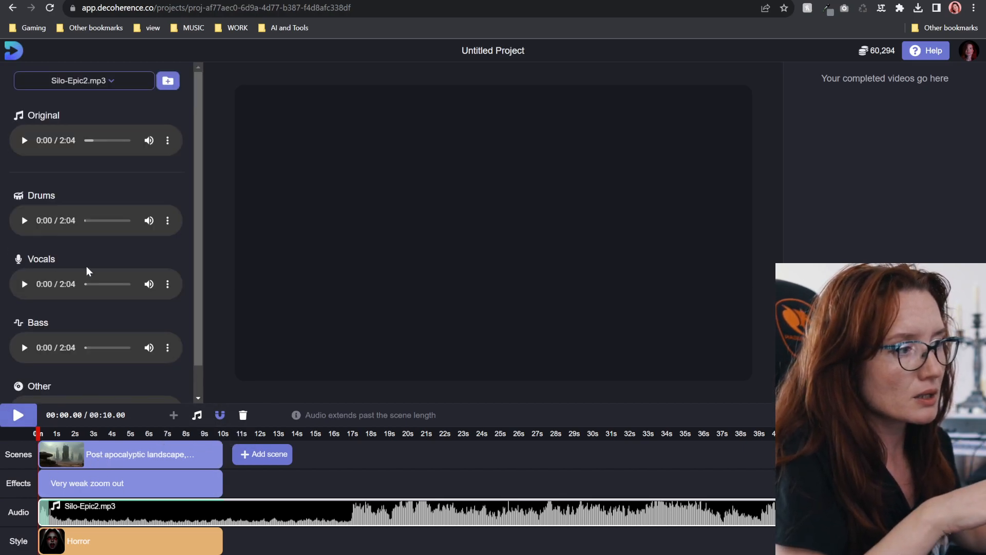
pyautogui.scroll(-1, 72, 262)
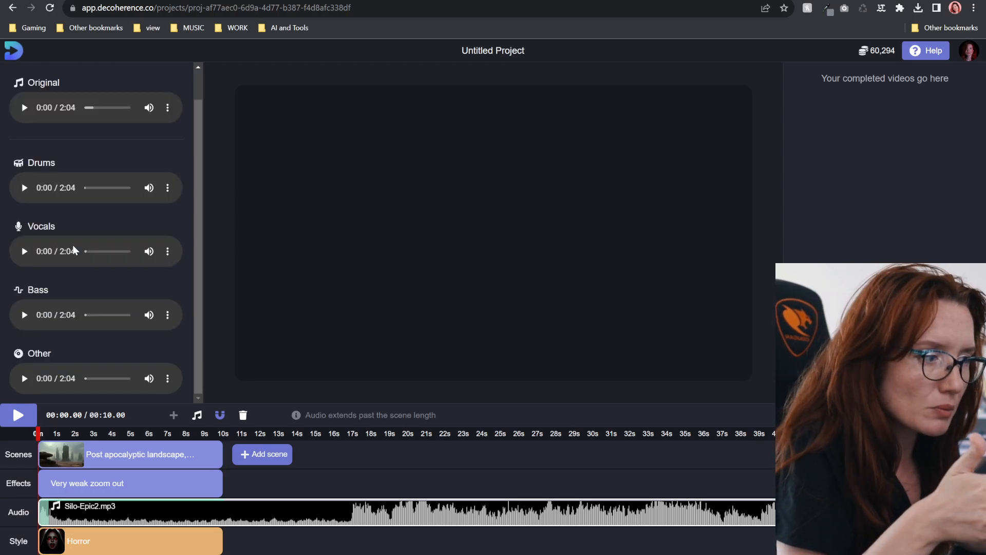
# - Play back the opening seconds of the timeline and return the playhead to the start
pyautogui.click(19, 414)
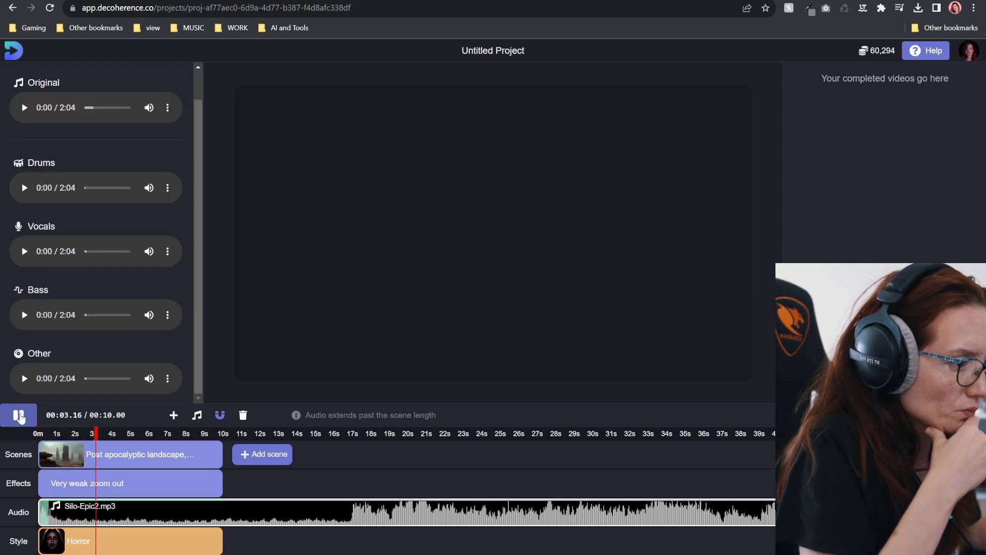
pyautogui.click(19, 414)
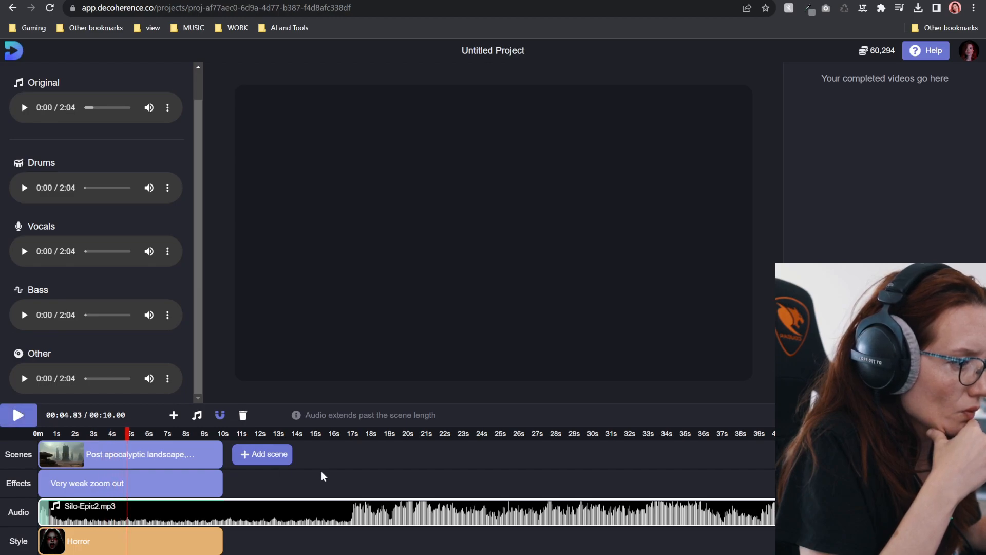
pyautogui.click(125, 435)
pyautogui.moveTo(129, 434); pyautogui.dragTo(39, 435)
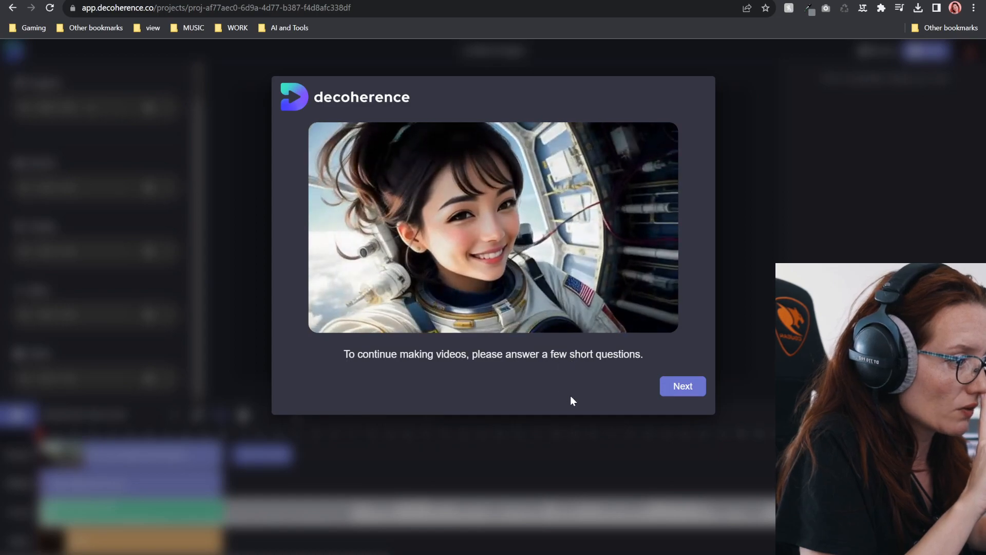
# - Continue past the questionnaire introduction and back out of generating the 10 second video
pyautogui.click(679, 390)
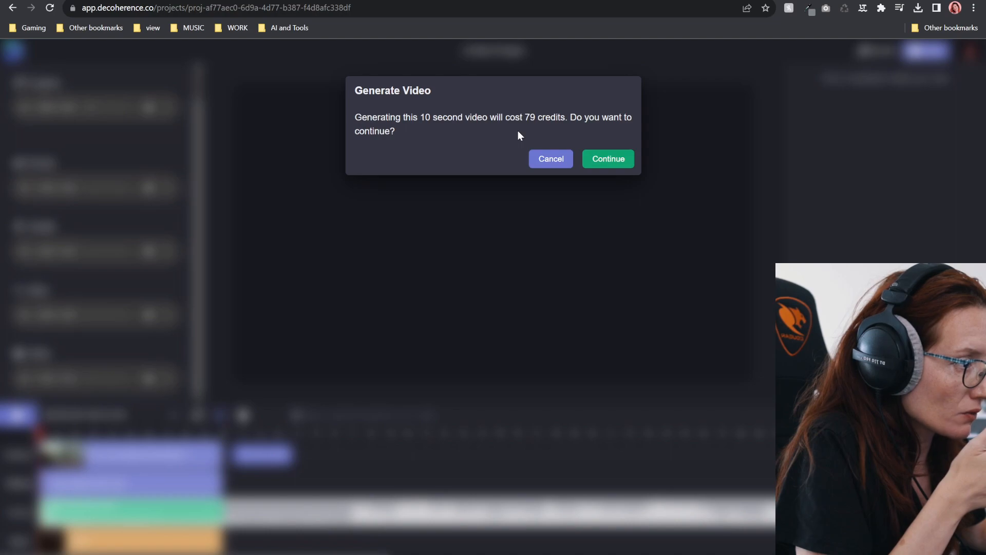
pyautogui.click(539, 160)
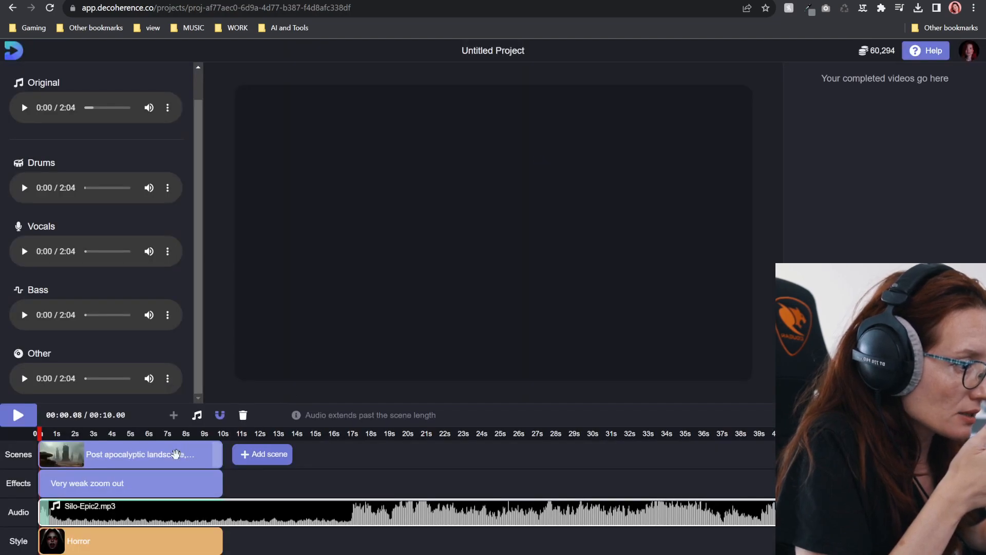
# - Extend the post apocalyptic landscape scene on the timeline to a length of 1 minute 31 seconds
pyautogui.click(178, 452)
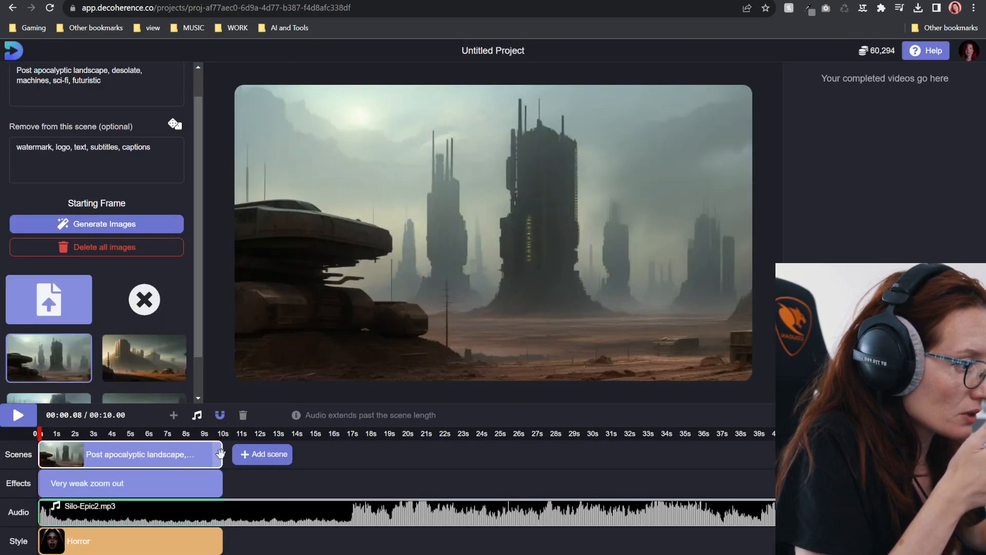
pyautogui.moveTo(222, 454); pyautogui.dragTo(852, 454)
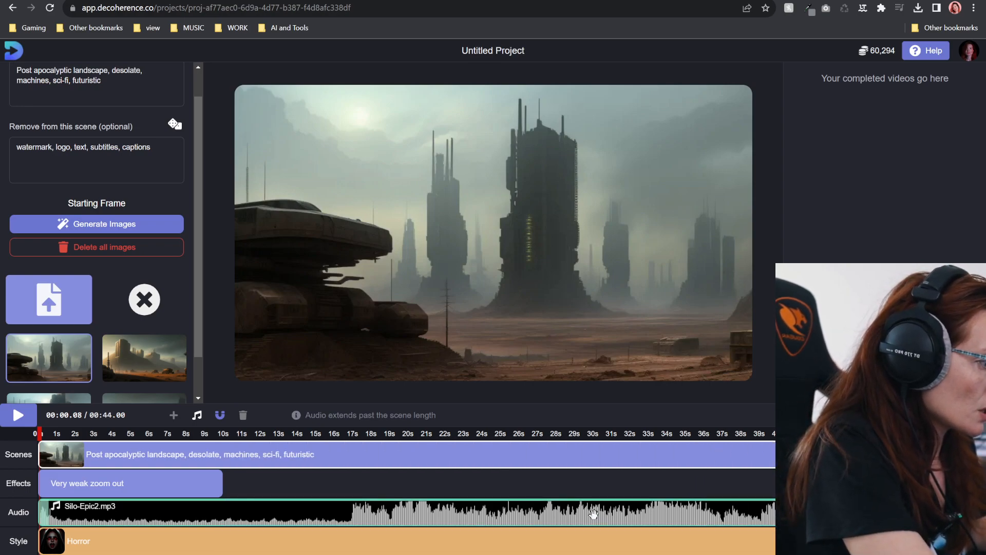
pyautogui.hscroll(1, 442, 493)
pyautogui.hscroll(8, 618, 499)
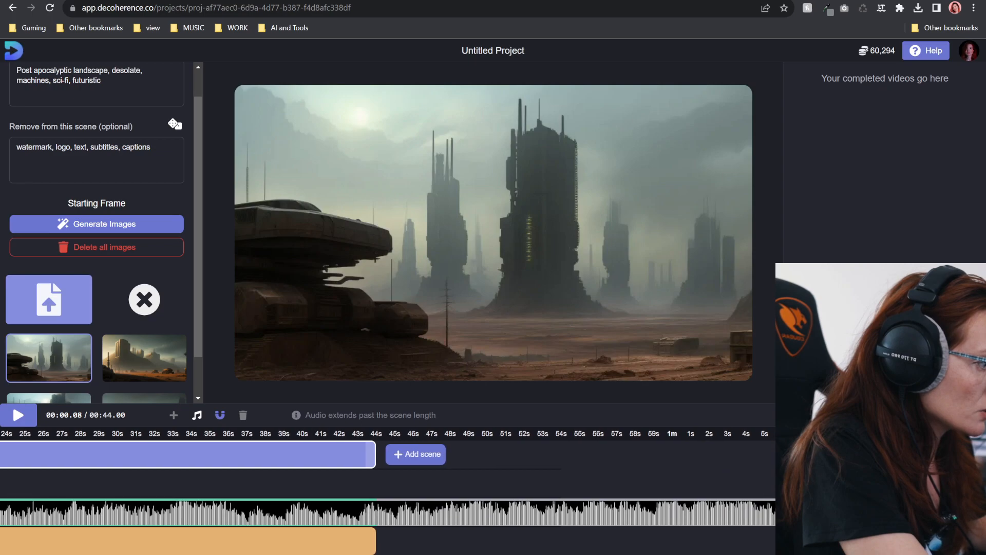
pyautogui.scroll(-3, 617, 496)
pyautogui.scroll(3, 616, 497)
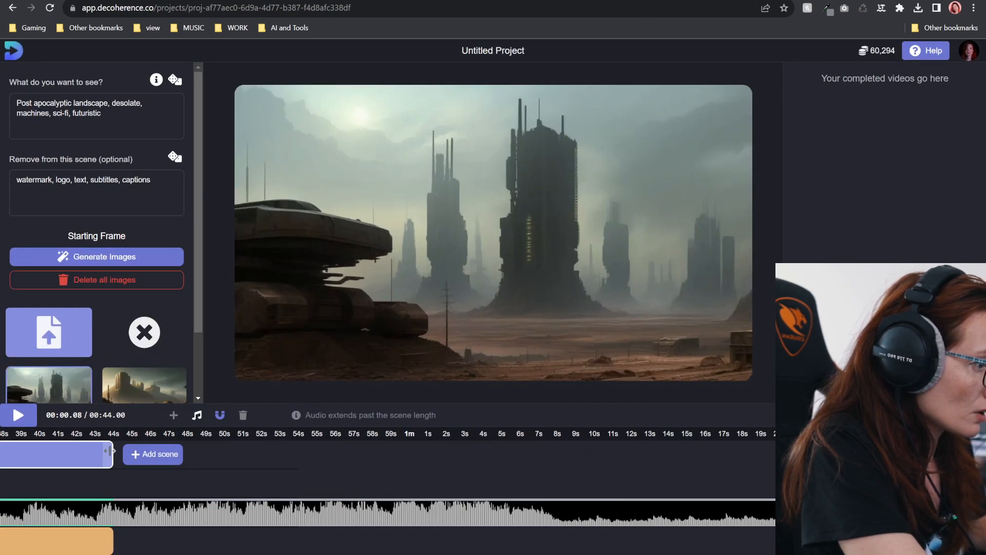
pyautogui.moveTo(112, 451); pyautogui.dragTo(775, 453)
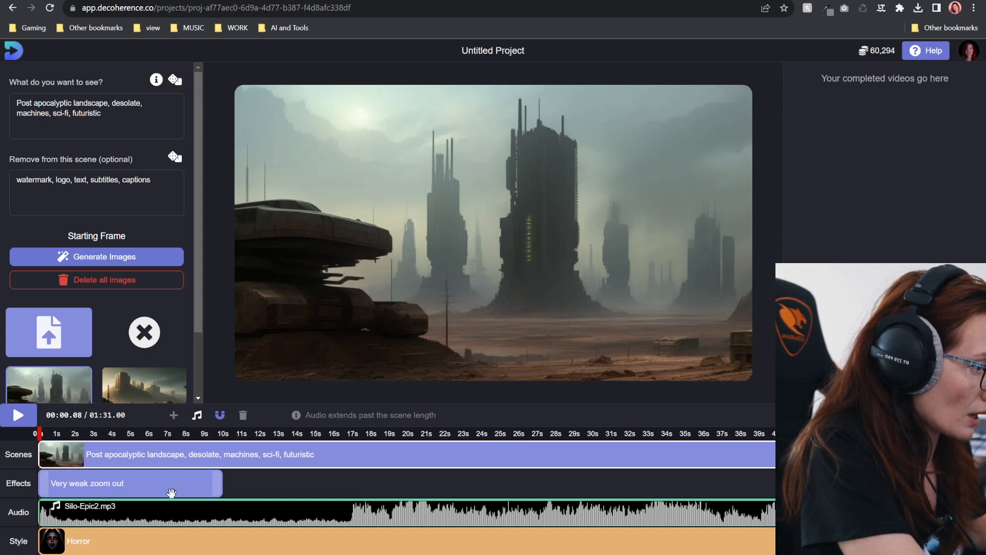
# - Lengthen the Very weak zoom out effect clip so that it ends at about 30 seconds
pyautogui.click(204, 490)
pyautogui.moveTo(221, 483); pyautogui.dragTo(775, 483)
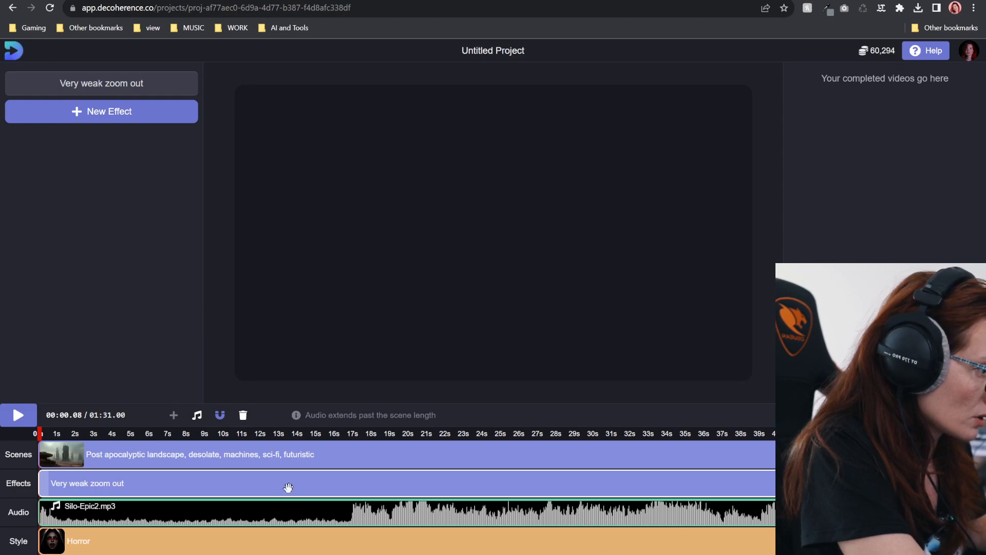
pyautogui.hscroll(10, 389, 482)
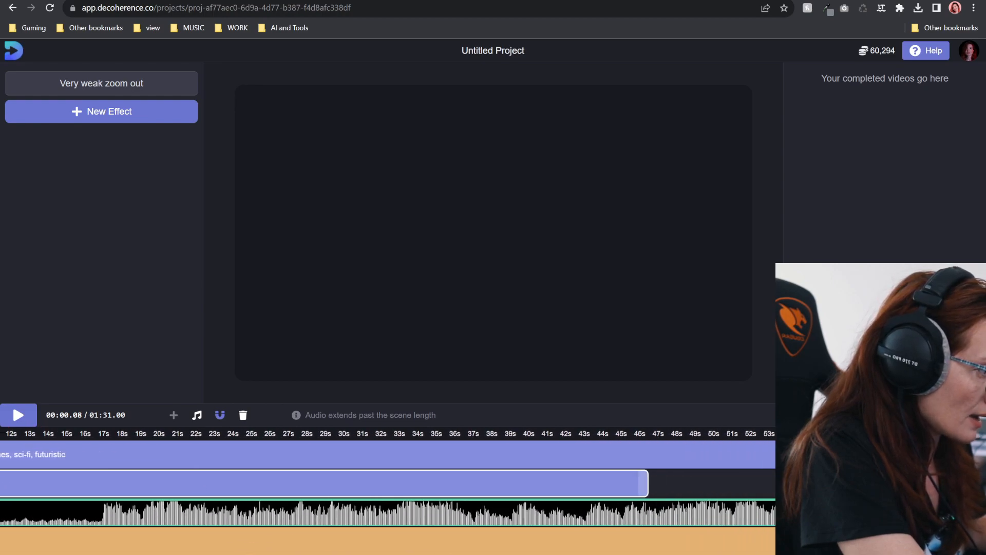
pyautogui.hscroll(-10, 388, 482)
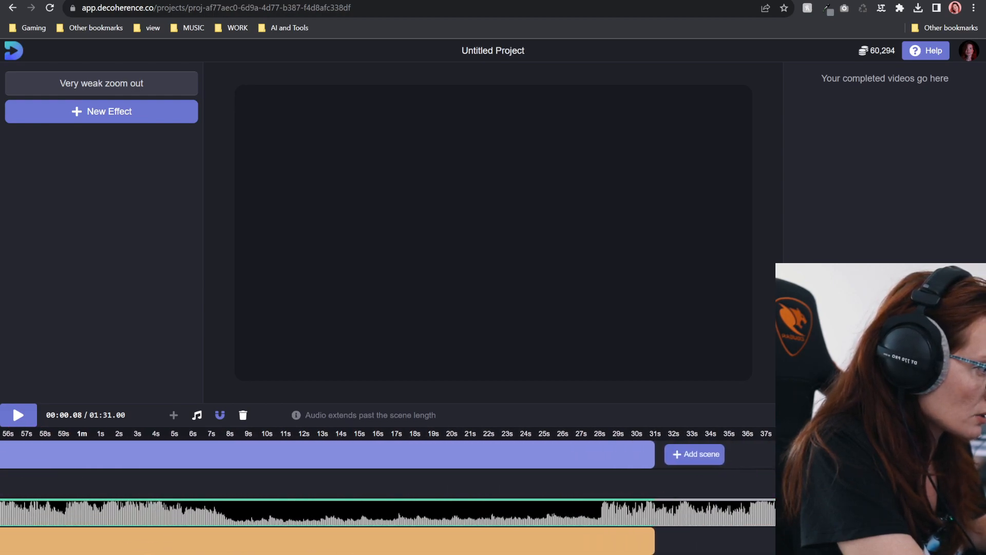
pyautogui.hscroll(7, 238, 552)
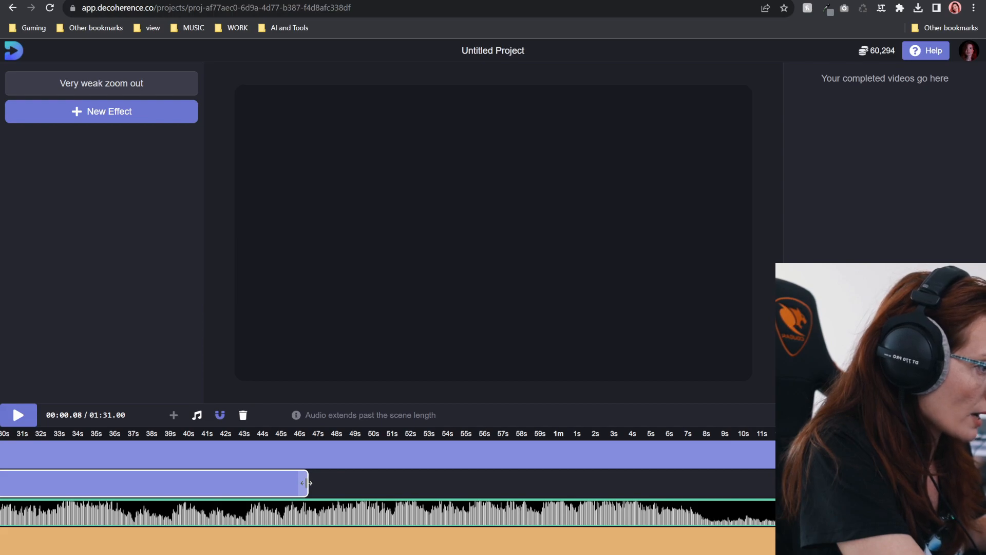
pyautogui.moveTo(308, 483); pyautogui.dragTo(107, 481)
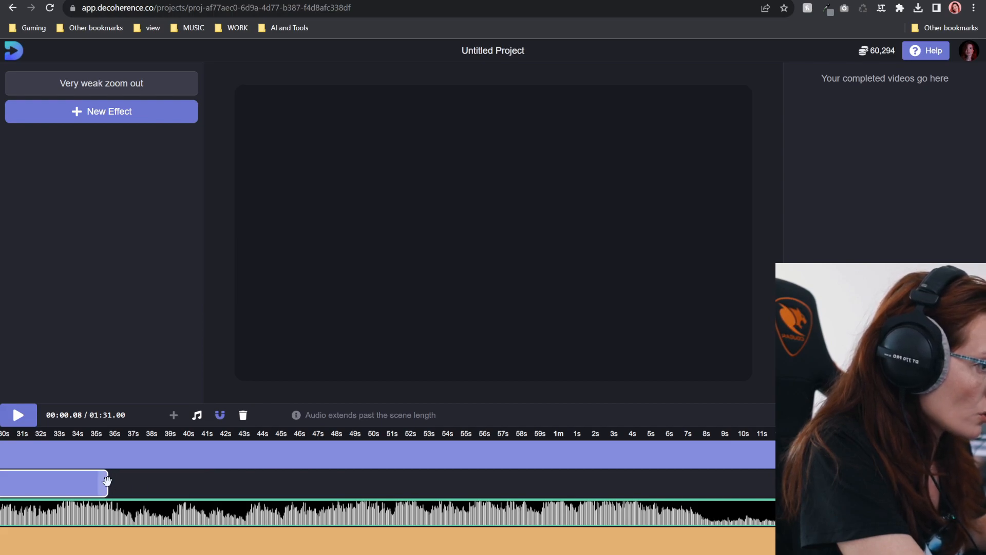
pyautogui.hscroll(-7, 267, 552)
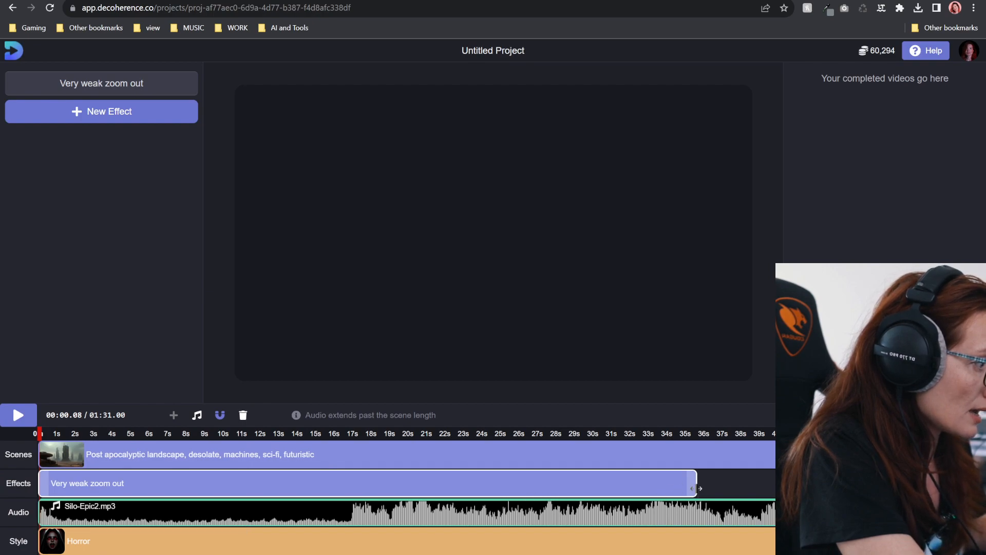
pyautogui.moveTo(698, 485); pyautogui.dragTo(595, 479)
# - Add an effect clip directly after the zoom-out clip, give it a second effect slot, and assign Zoom in to the first slot
pyautogui.click(613, 484)
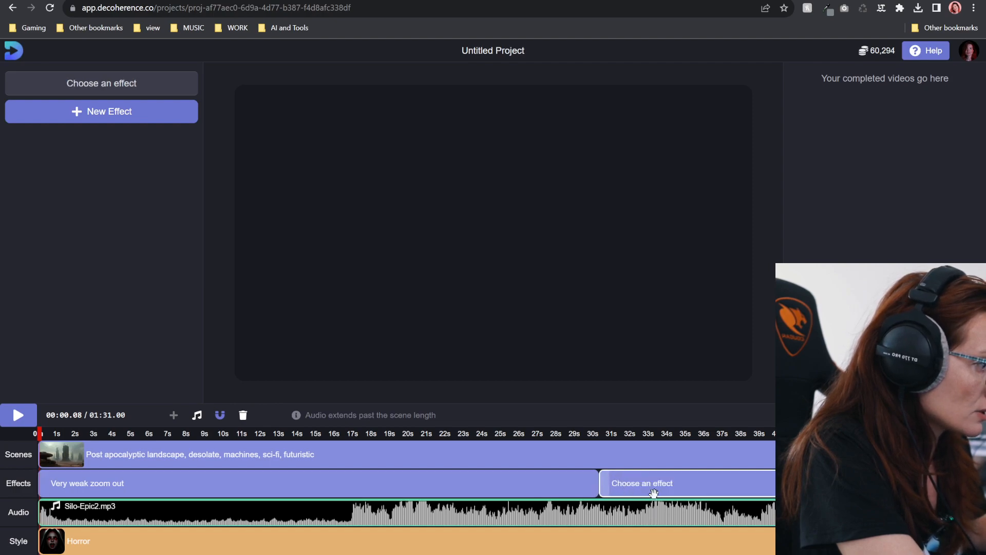
pyautogui.click(128, 112)
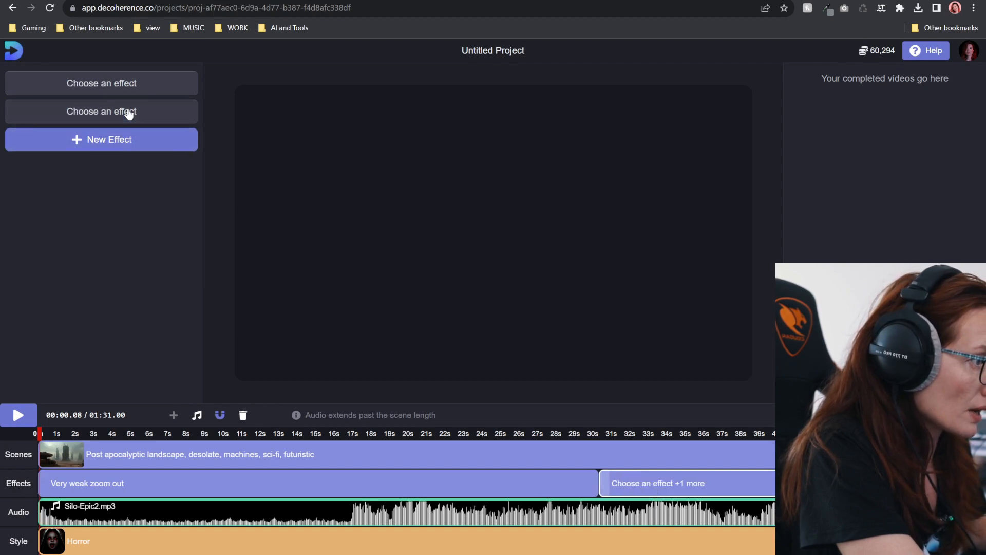
pyautogui.click(128, 112)
pyautogui.click(127, 111)
pyautogui.click(114, 88)
pyautogui.click(37, 148)
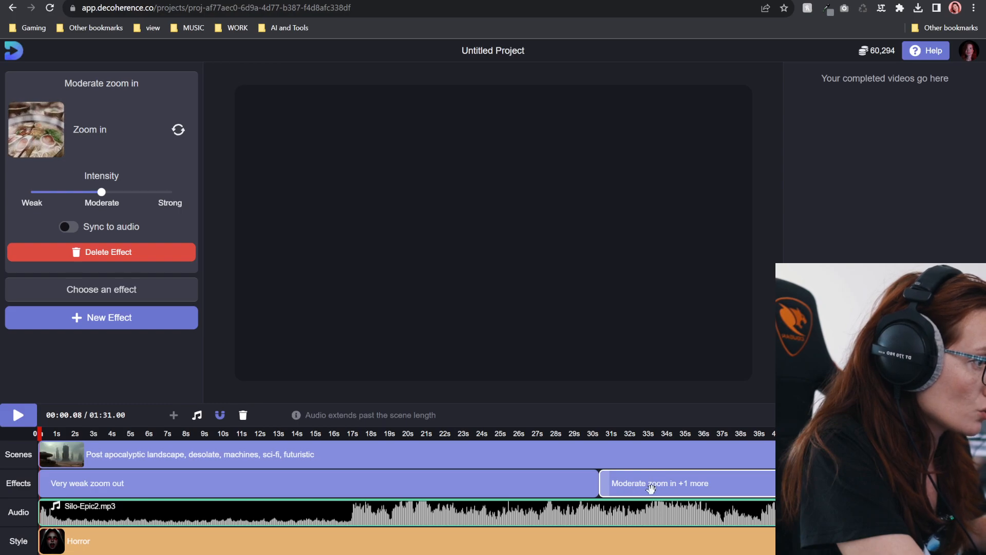
# - Set the Zoom in effect's intensity to Weak and sync it to the drums audio
pyautogui.moveTo(100, 191); pyautogui.dragTo(31, 191)
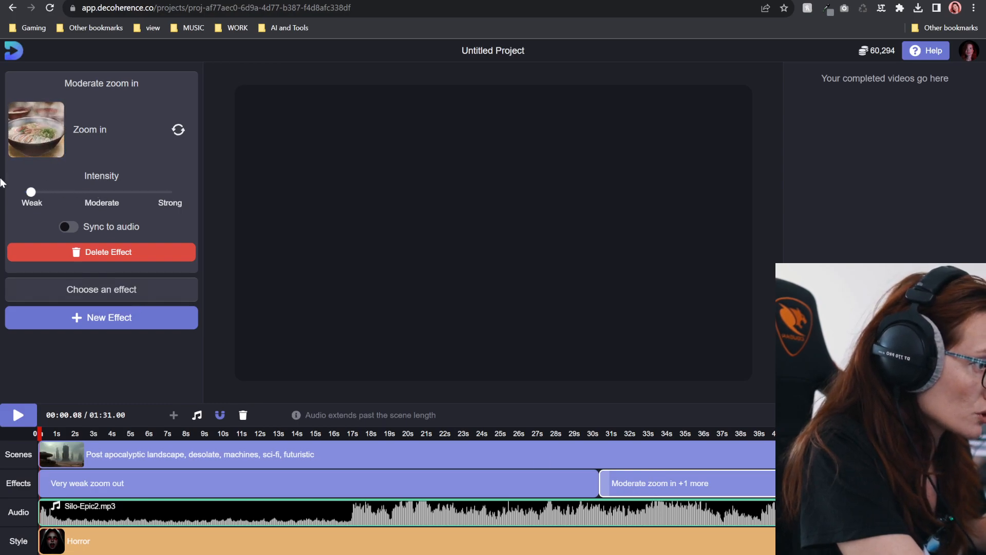
pyautogui.click(72, 231)
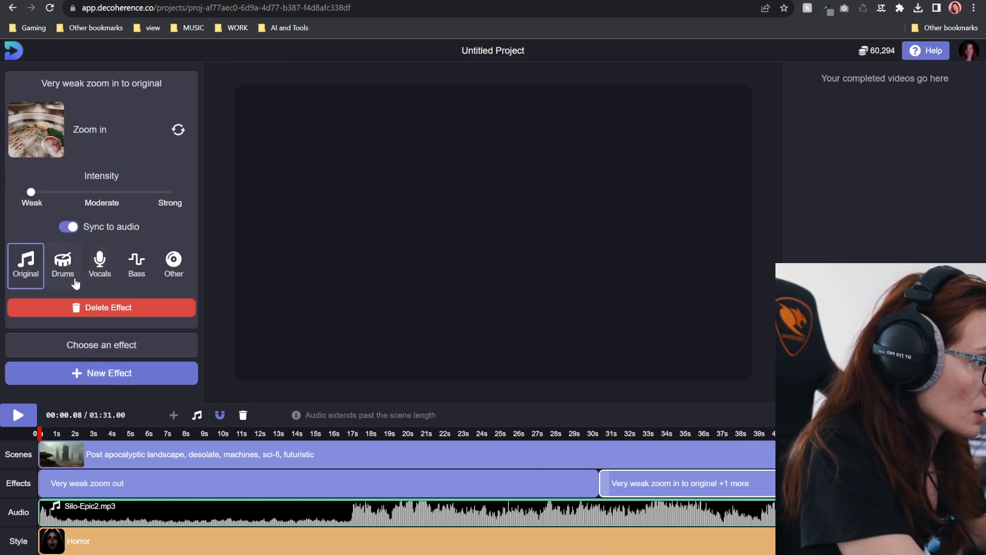
pyautogui.click(67, 227)
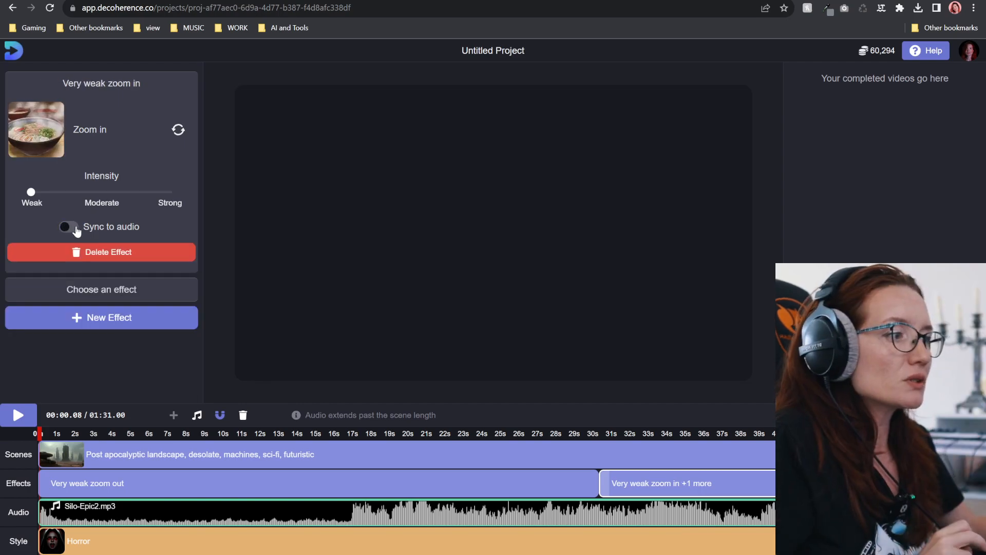
pyautogui.click(70, 228)
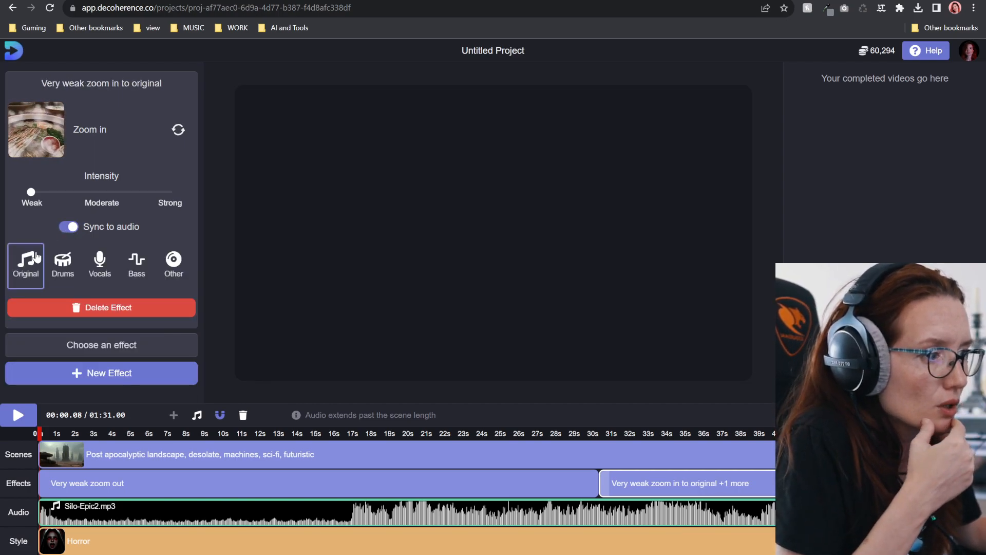
pyautogui.click(63, 263)
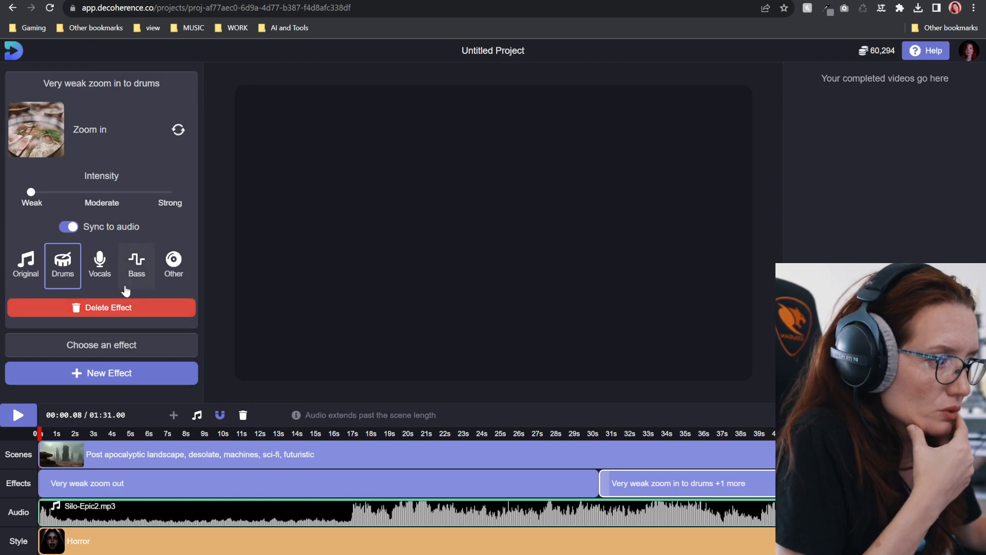
# - Sync the first clip's Zoom out effect to the drums audio
pyautogui.click(593, 483)
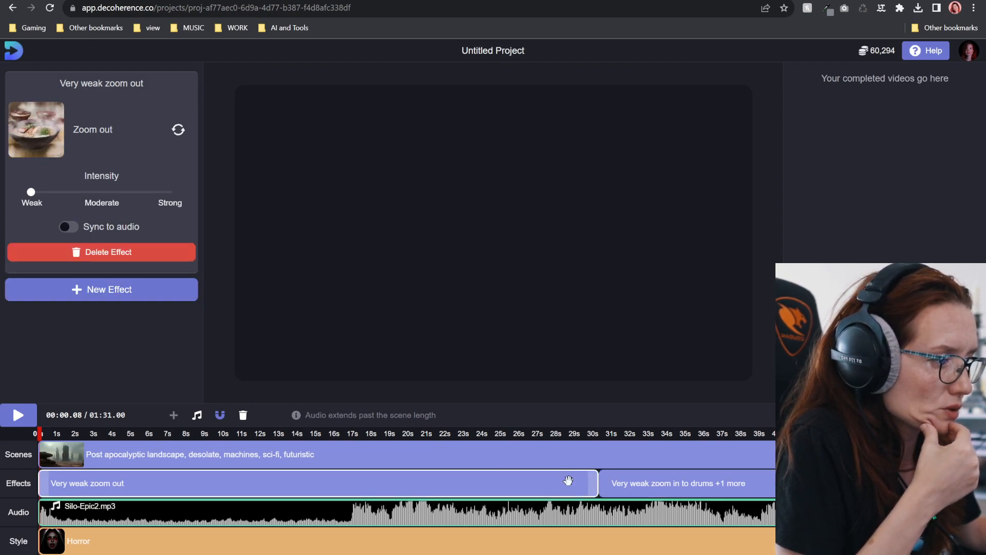
pyautogui.click(76, 226)
pyautogui.click(61, 261)
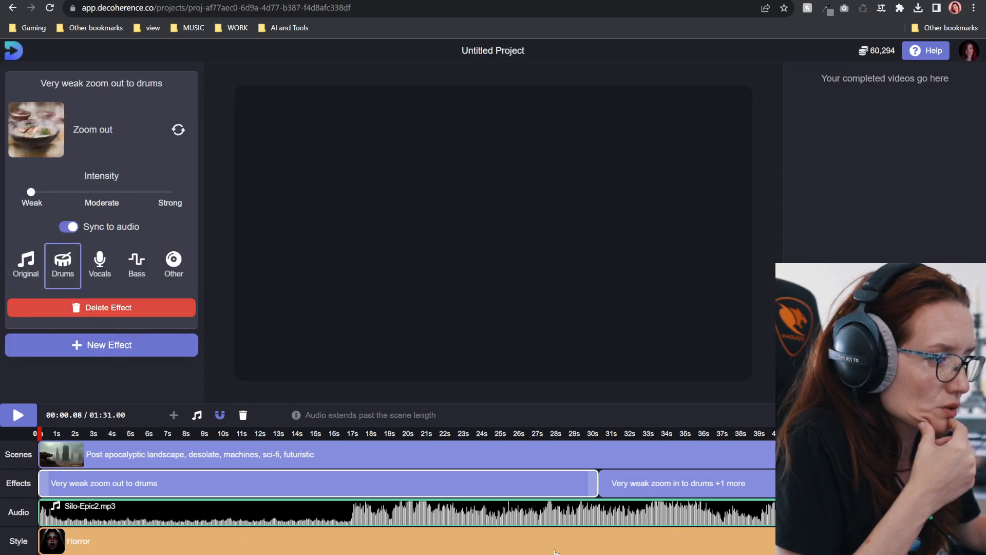
# - Shorten the zoom-in effect clip to end at about 1 minute and add a Move right effect clip after it
pyautogui.hscroll(15, 388, 488)
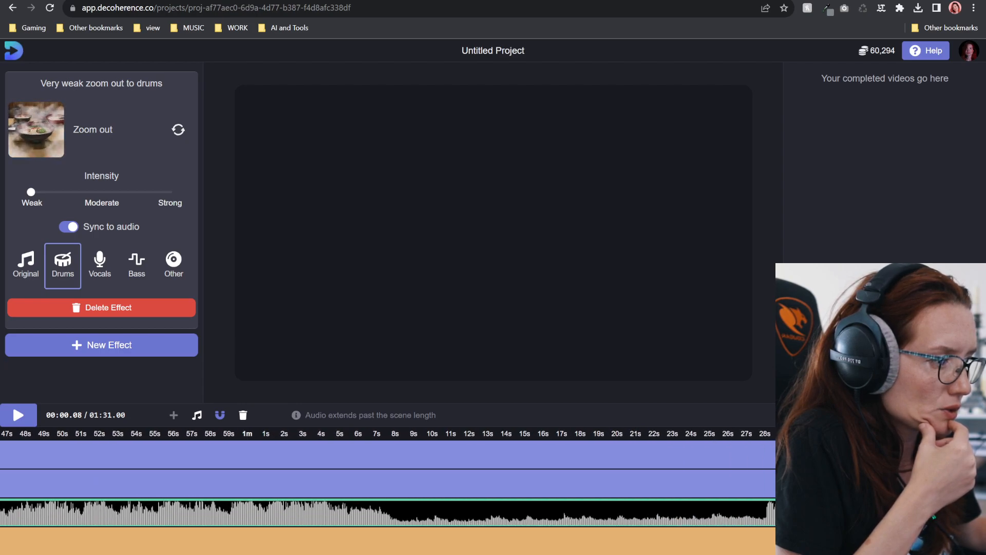
pyautogui.moveTo(813, 487); pyautogui.dragTo(241, 480)
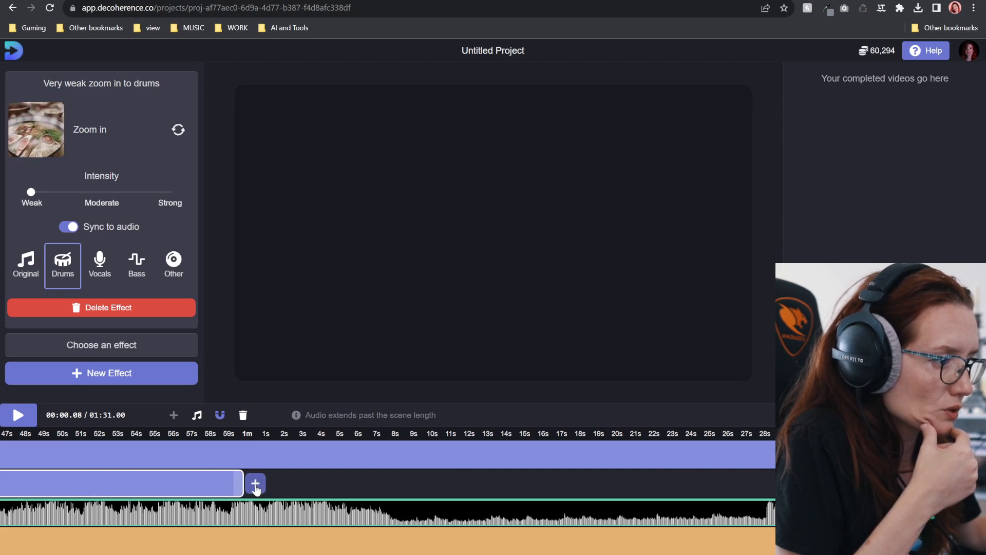
pyautogui.click(255, 485)
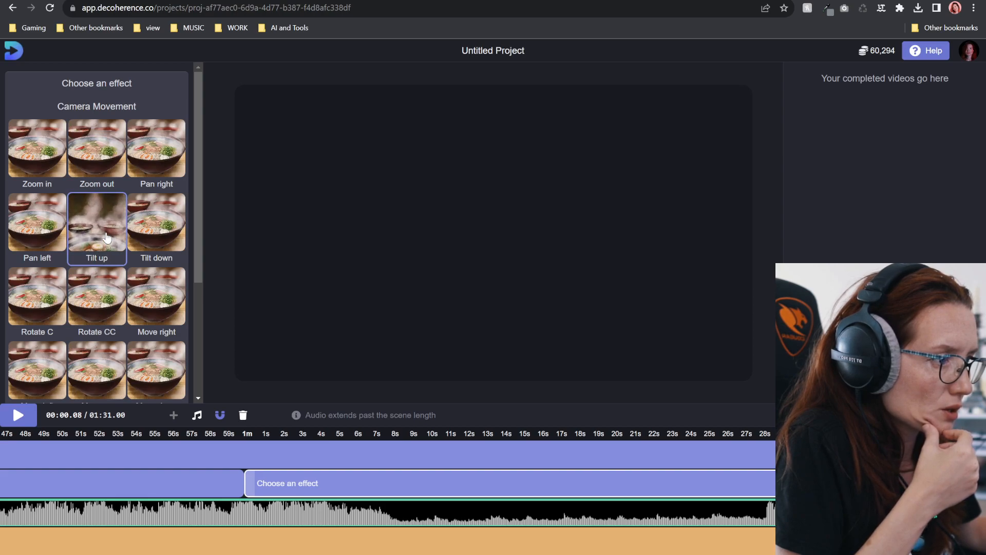
pyautogui.click(153, 293)
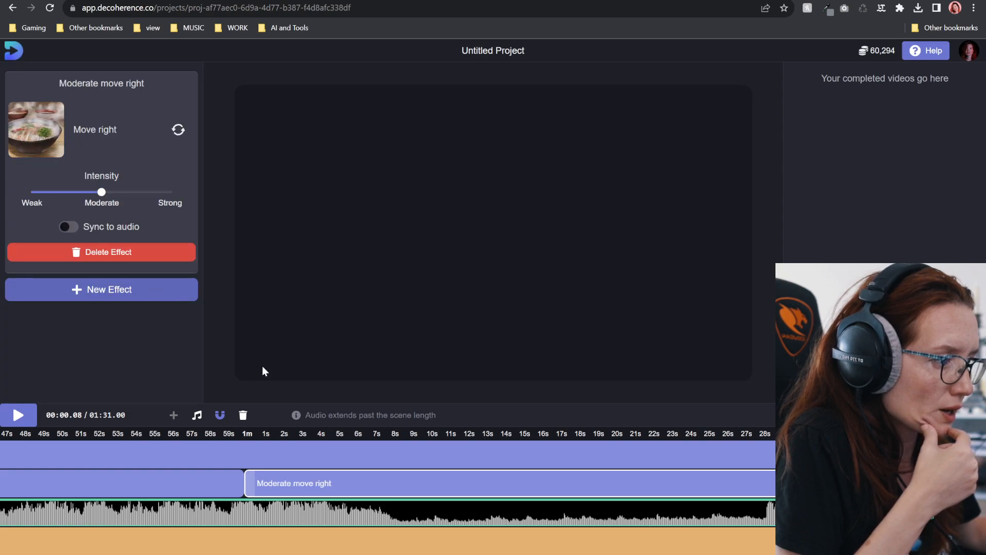
# - Set the Move right effect's intensity to Weak and sync it to the drums audio
pyautogui.moveTo(98, 193); pyautogui.dragTo(31, 193)
pyautogui.click(69, 226)
pyautogui.click(62, 272)
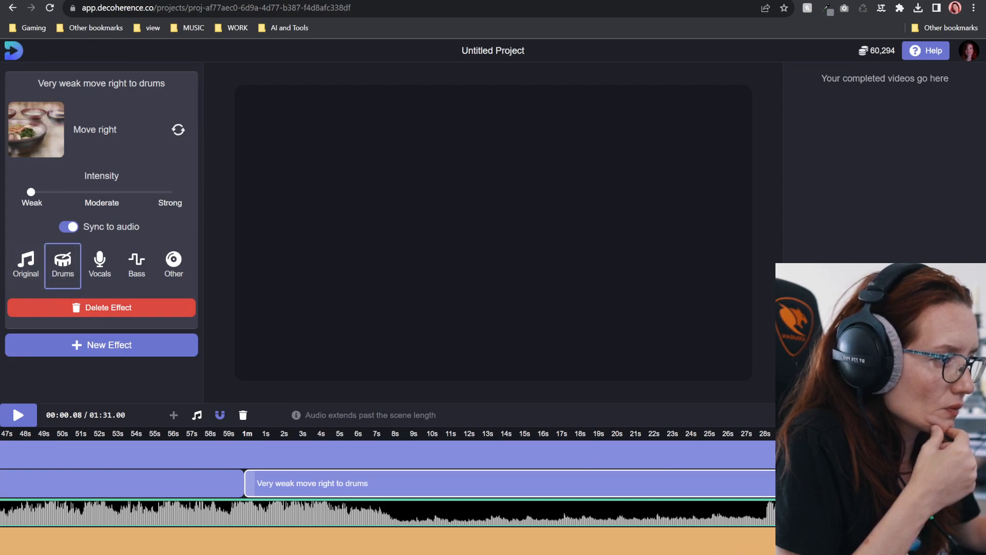
# - Extend the scene, the Horror style and the move right effect clip on the timeline to 2:04
pyautogui.click(388, 541)
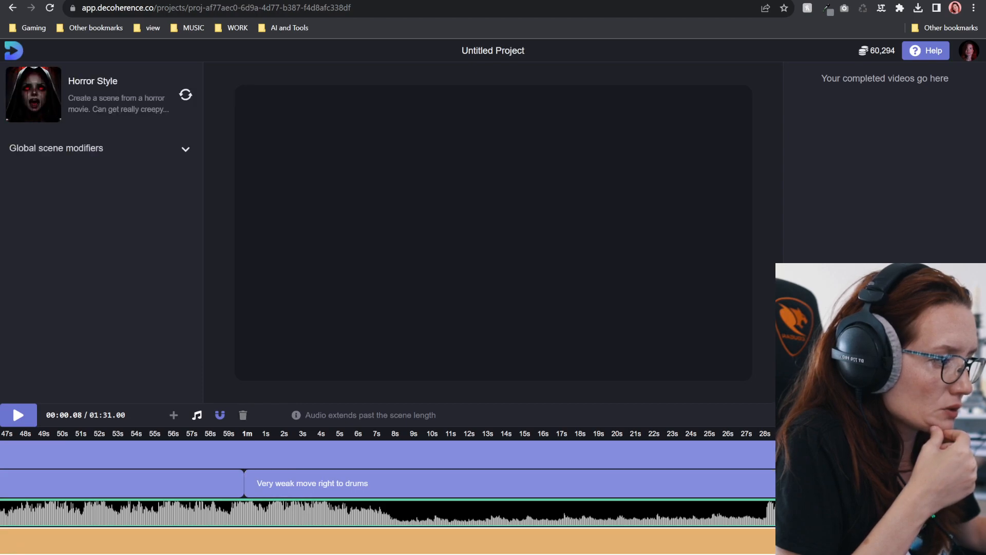
pyautogui.hscroll(5, 387, 483)
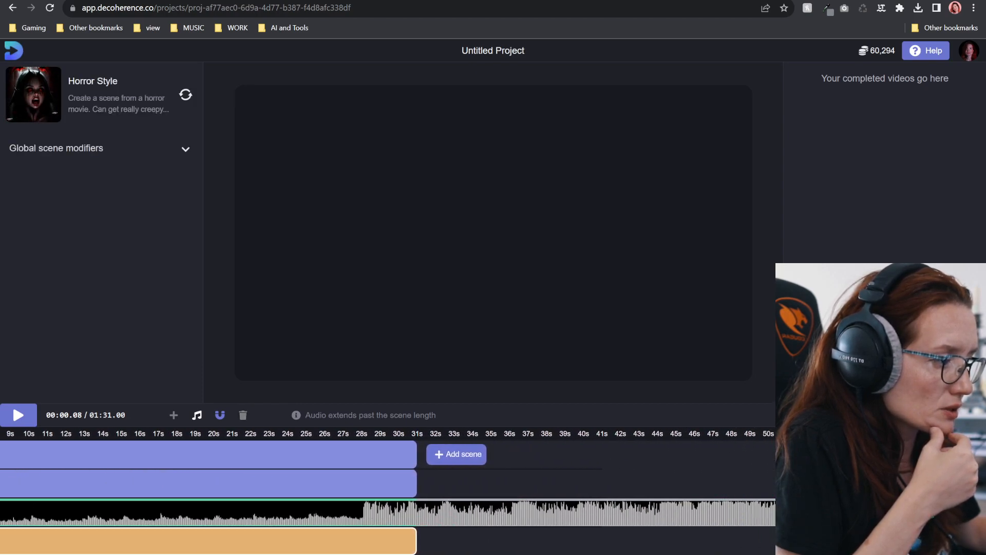
pyautogui.hscroll(2, 362, 515)
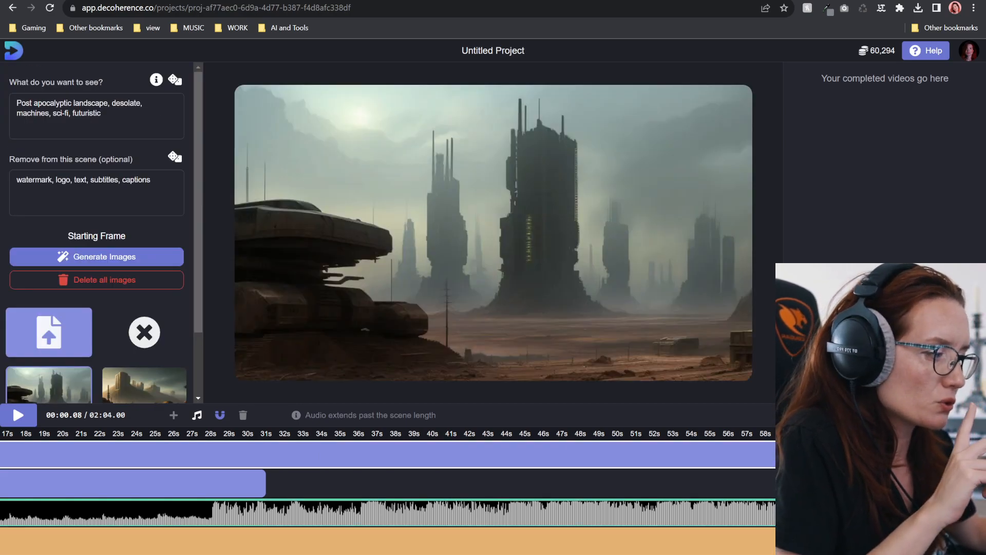
pyautogui.click(278, 484)
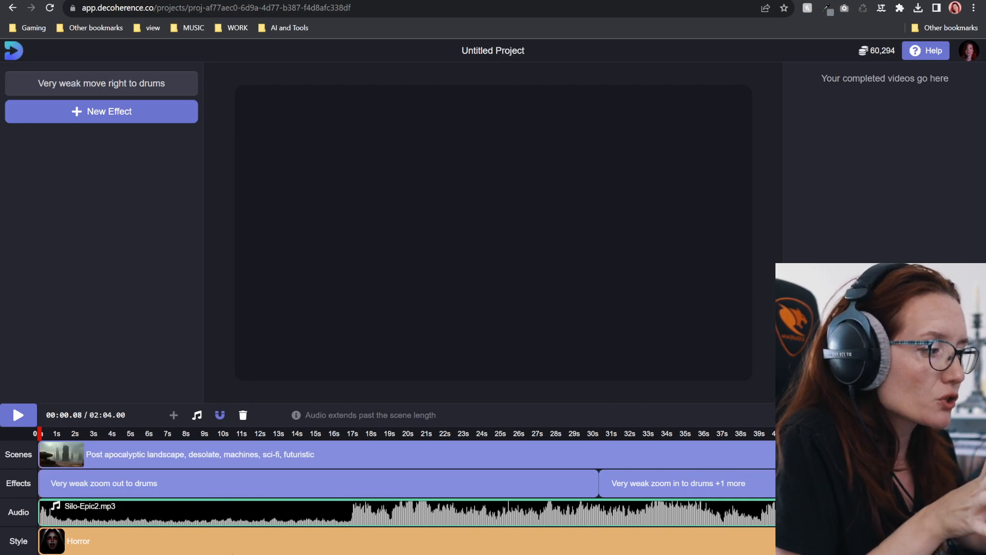
pyautogui.hscroll(20, 387, 490)
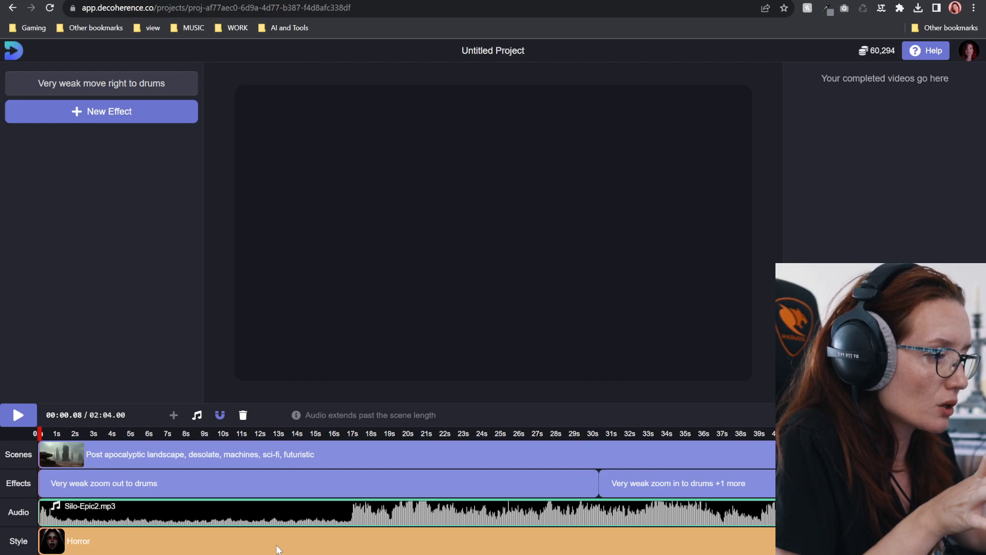
pyautogui.hscroll(6, 299, 552)
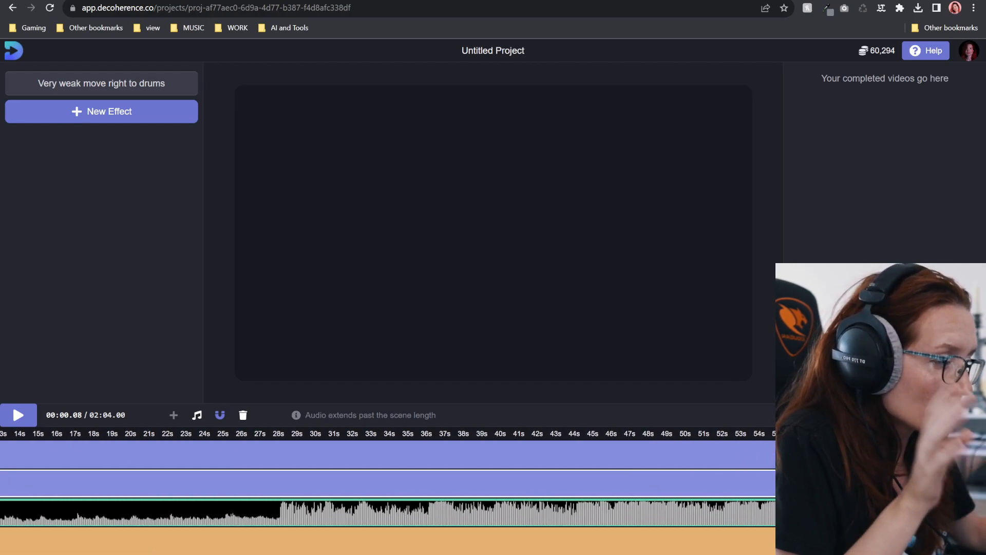
pyautogui.hscroll(-6, 213, 552)
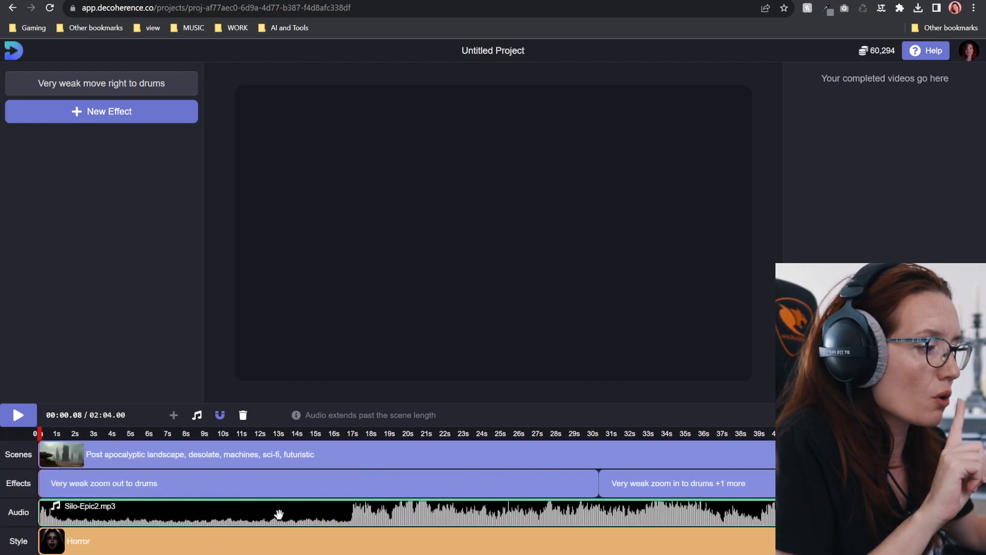
# - Generate the 2:04 video and accept its credit cost
pyautogui.click(943, 415)
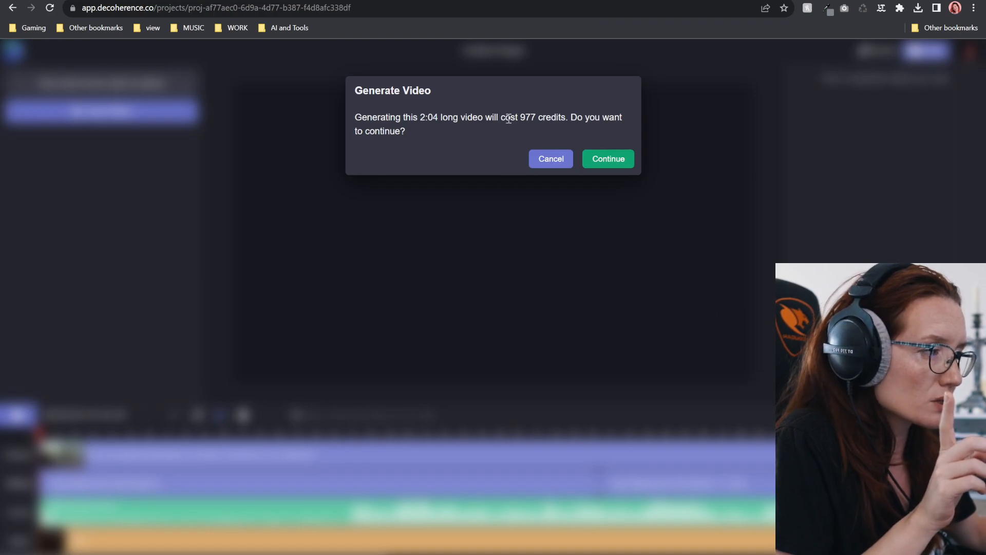
pyautogui.moveTo(521, 117); pyautogui.dragTo(536, 118)
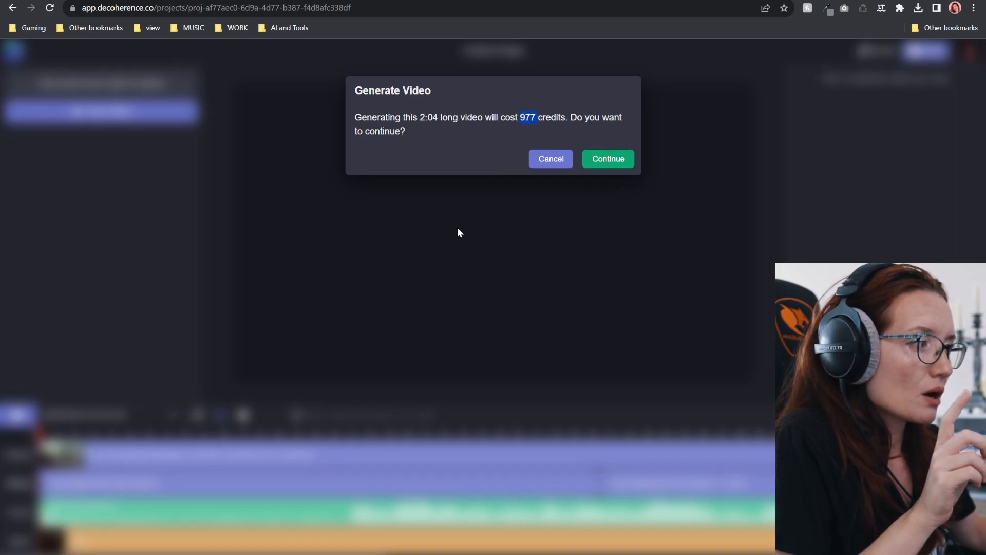
pyautogui.click(609, 160)
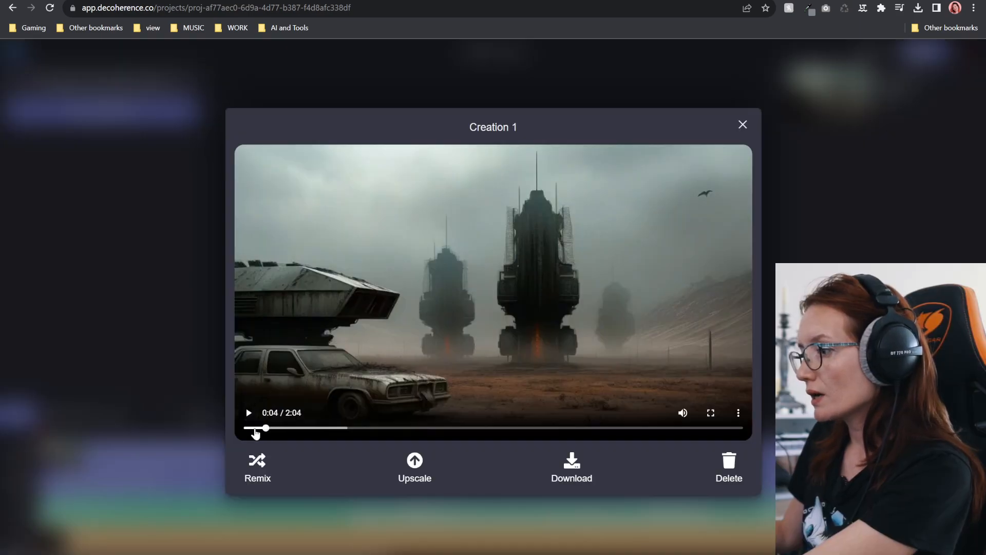
# - Play the generated Creation 1 video from the beginning with the volume raised slightly, and pause it after reviewing
pyautogui.moveTo(256, 430); pyautogui.dragTo(234, 434)
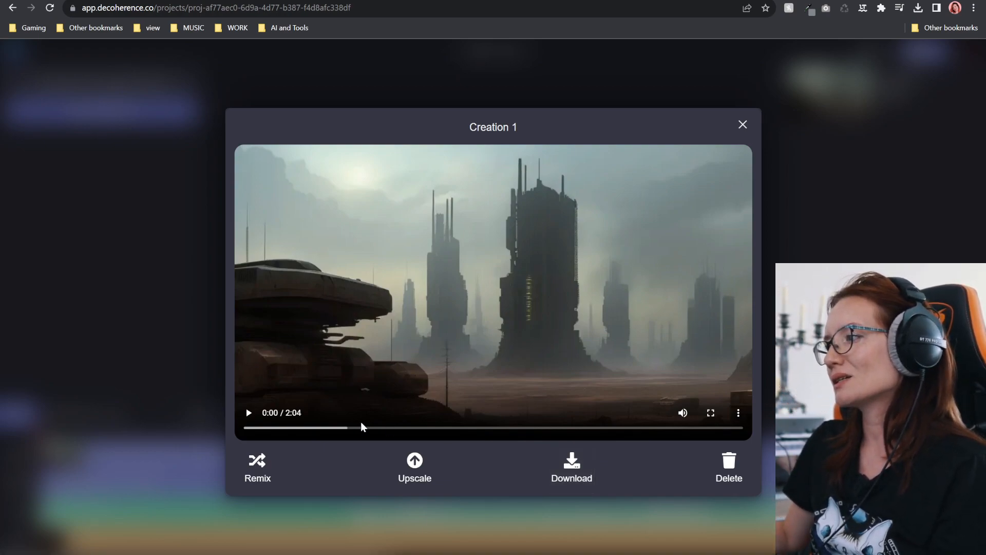
pyautogui.click(738, 413)
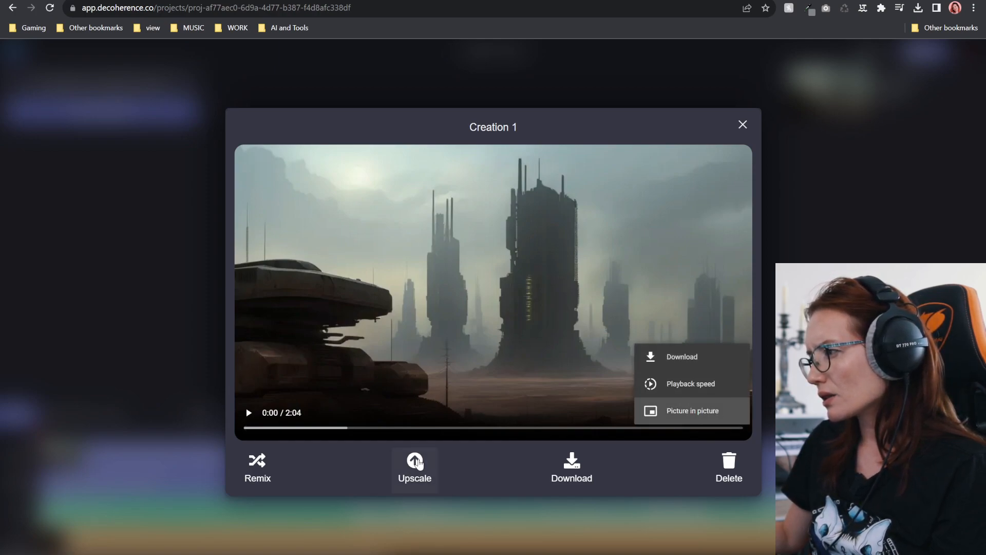
pyautogui.click(411, 129)
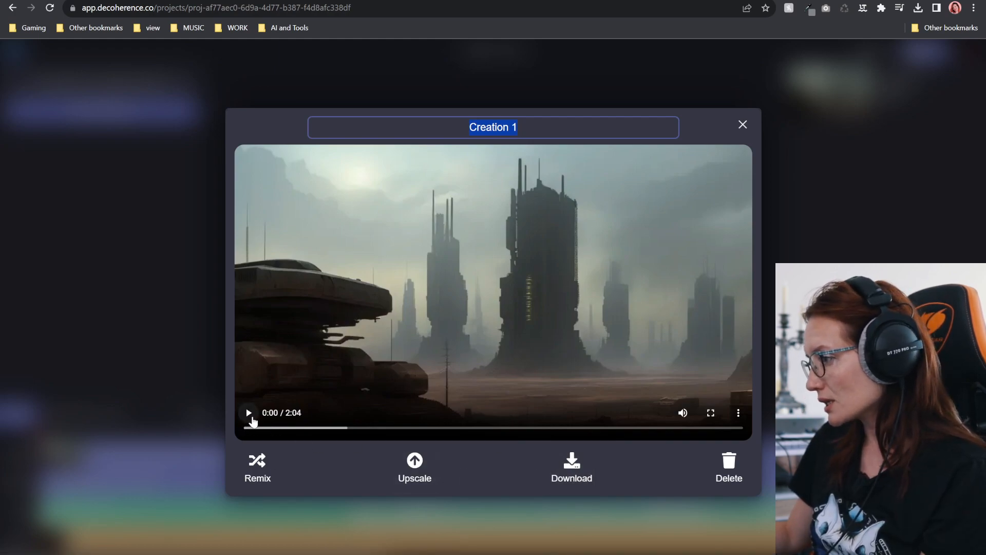
pyautogui.click(251, 418)
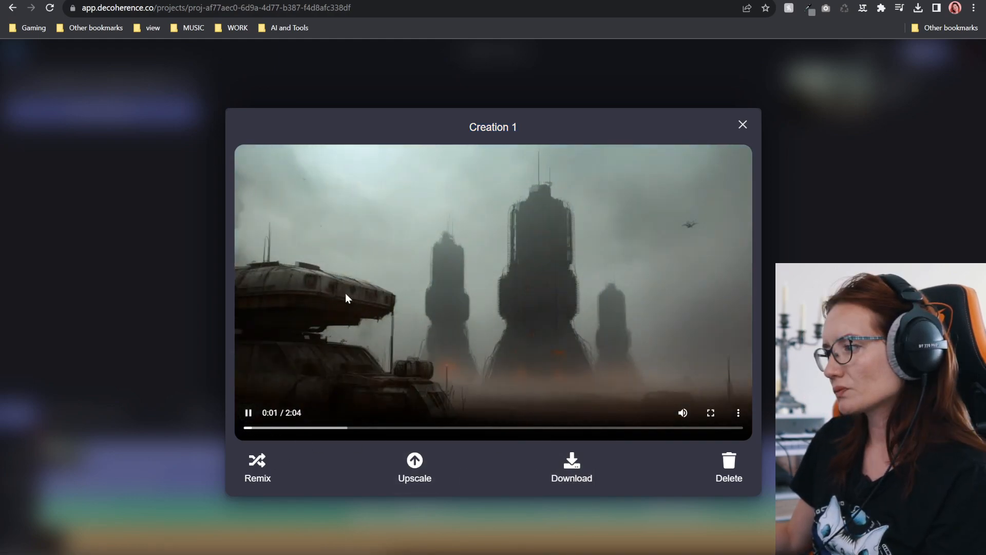
pyautogui.moveTo(682, 413)
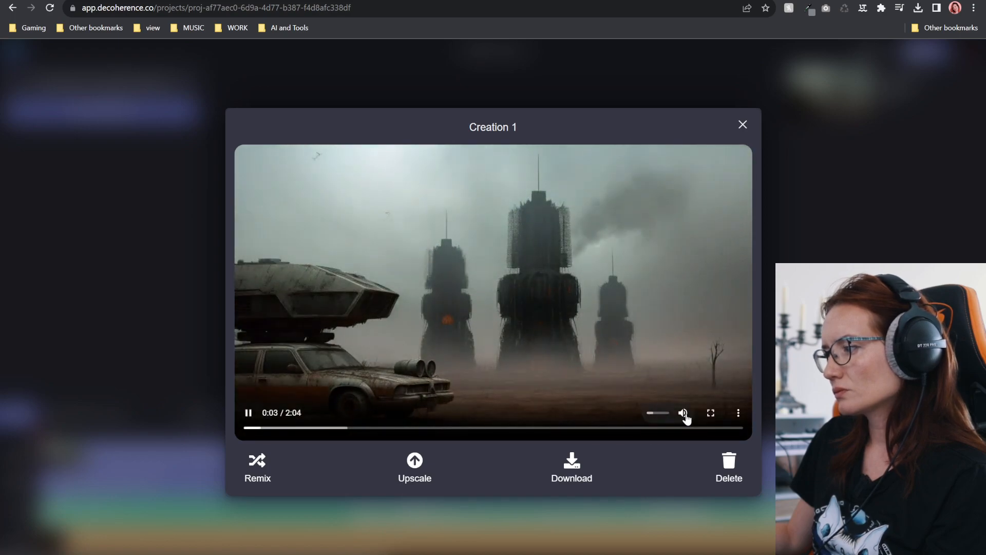
pyautogui.moveTo(650, 414); pyautogui.dragTo(657, 414)
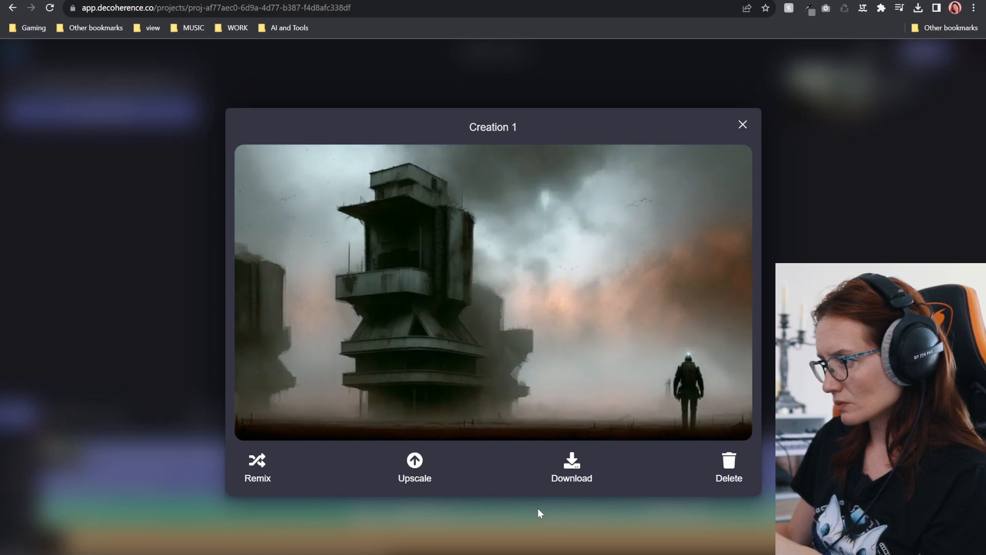
pyautogui.moveTo(684, 411)
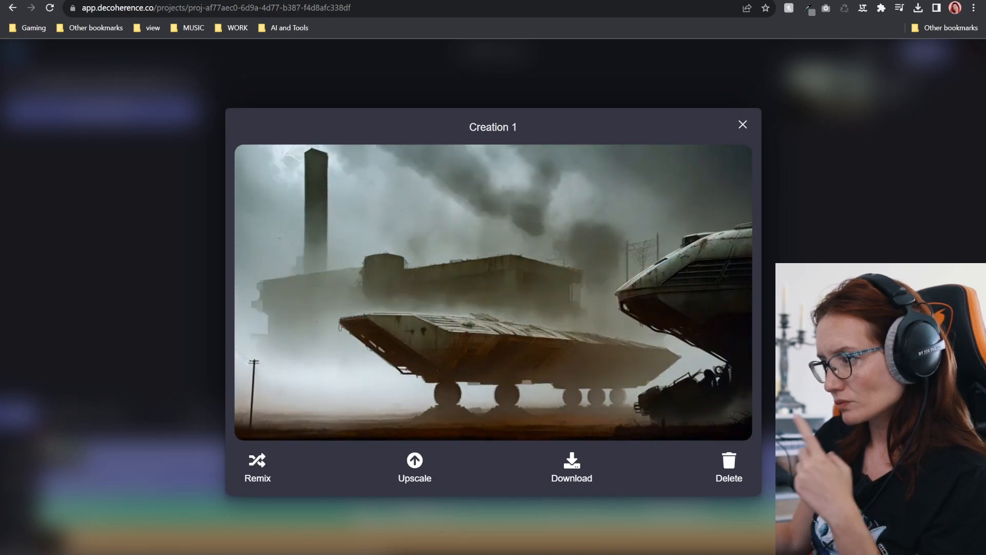
pyautogui.moveTo(522, 352)
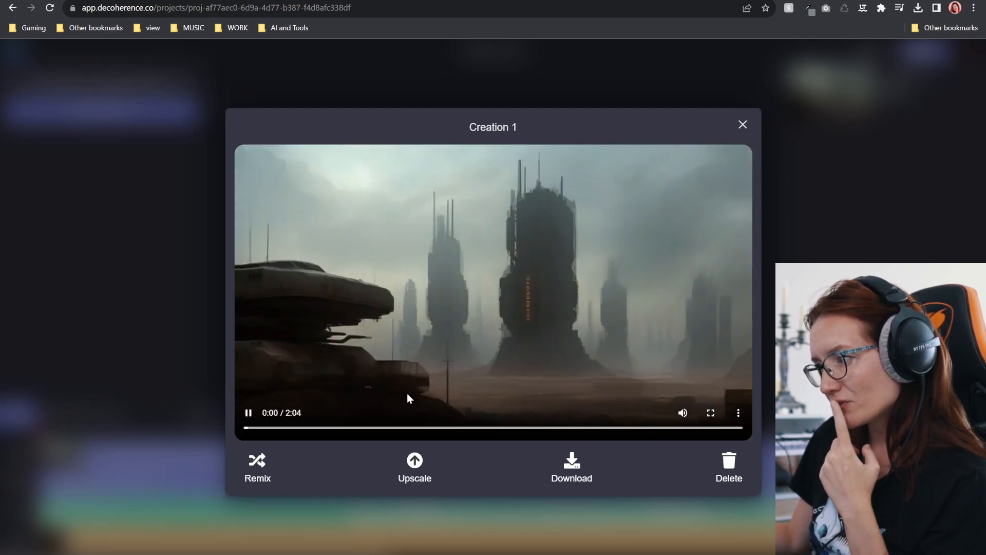
pyautogui.click(247, 413)
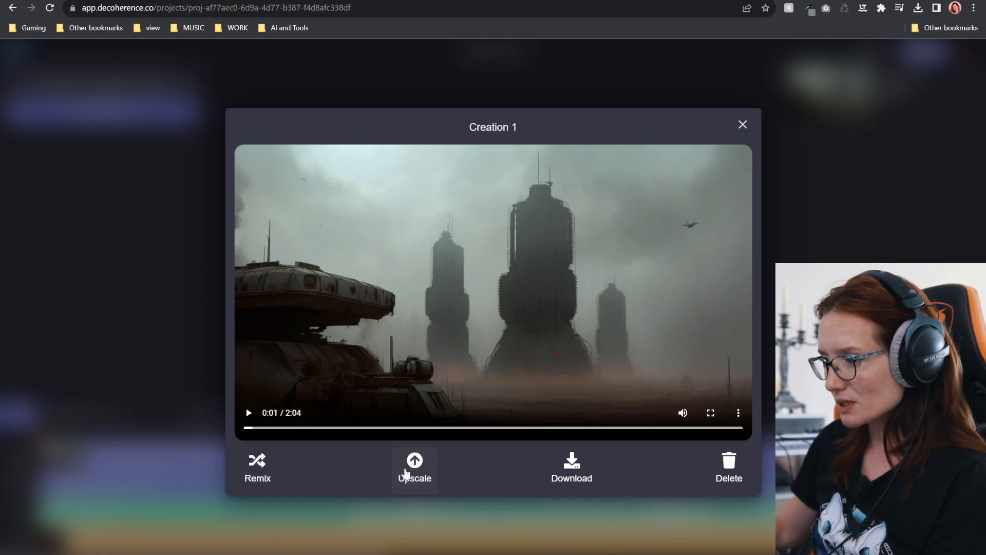
# - Upscale Creation 1, accepting the credit cost, and download the upscaled version
pyautogui.click(406, 471)
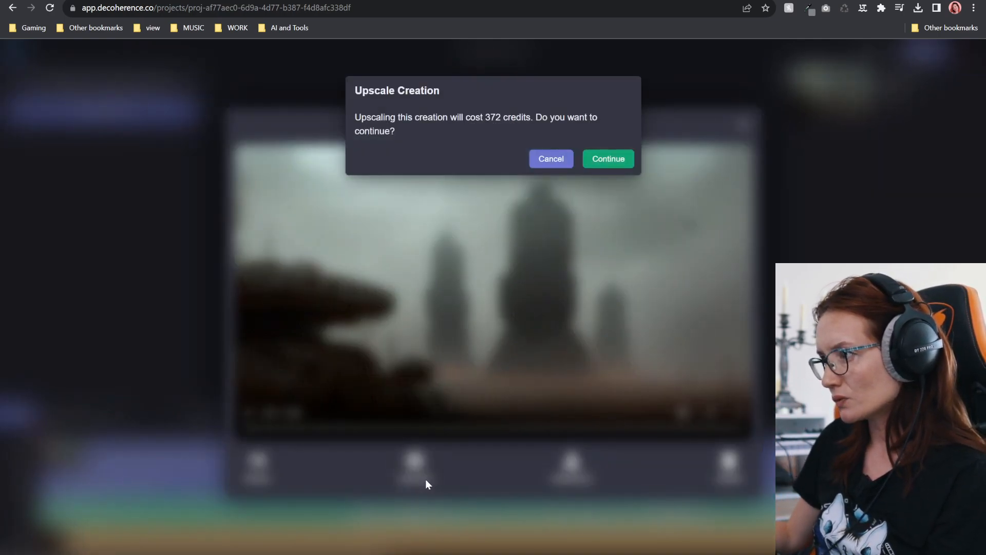
pyautogui.press('Return')
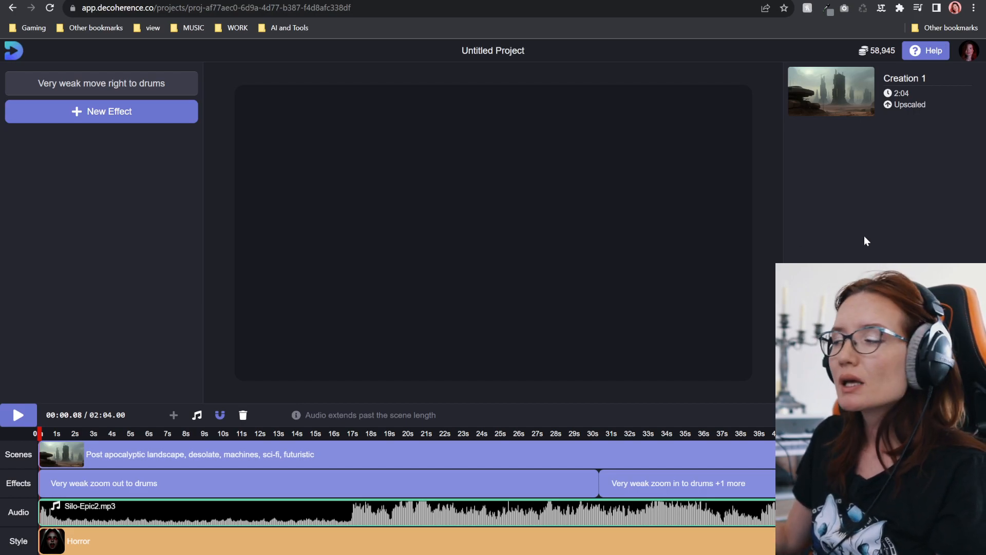
pyautogui.click(832, 91)
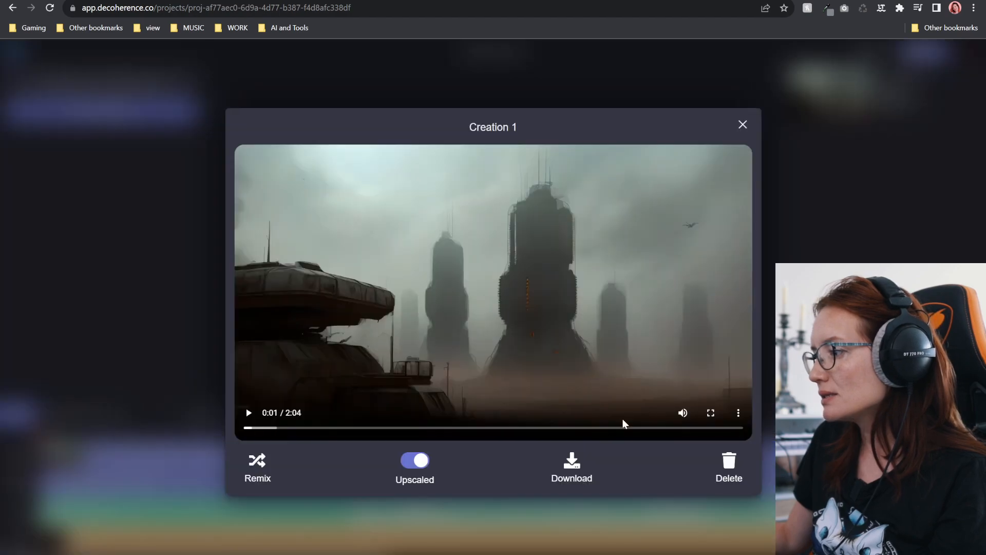
pyautogui.click(562, 479)
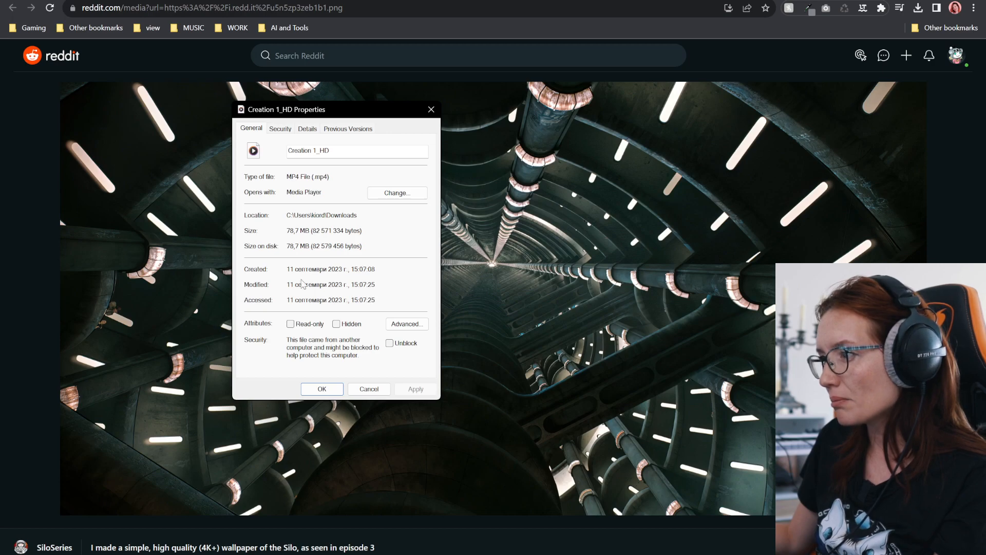
# - Examine the frame width, frame height and other details in the properties of the downloaded Creation 1_HD file
pyautogui.click(310, 130)
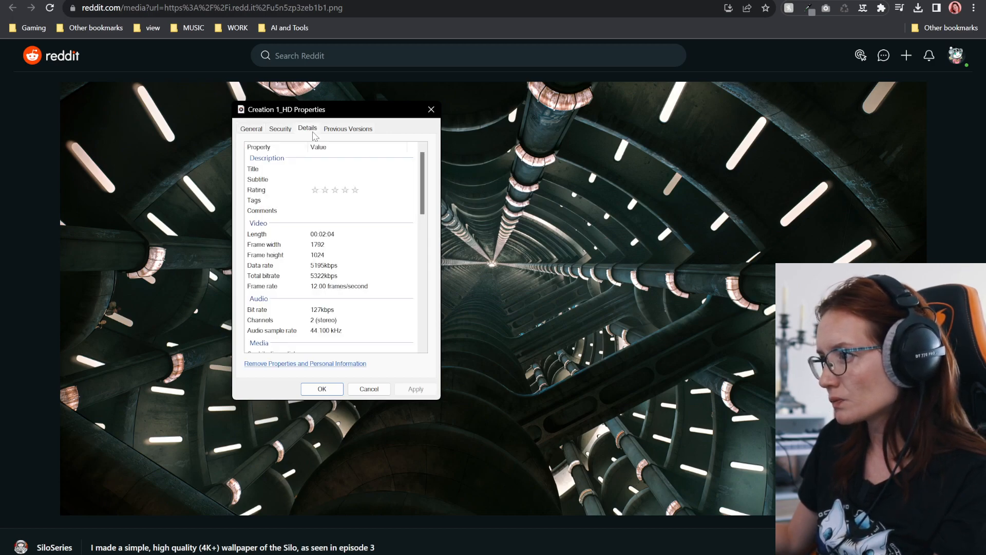
pyautogui.click(311, 247)
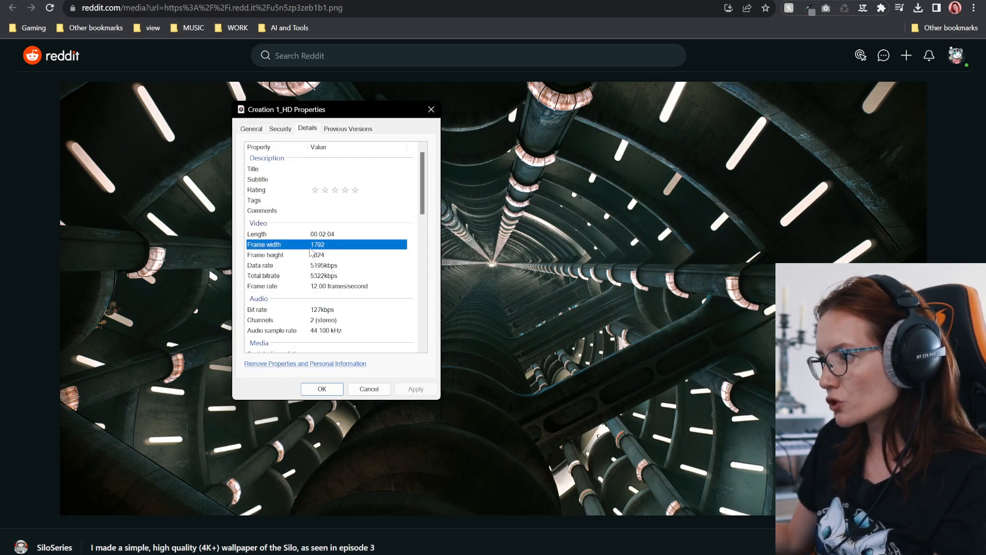
pyautogui.click(318, 257)
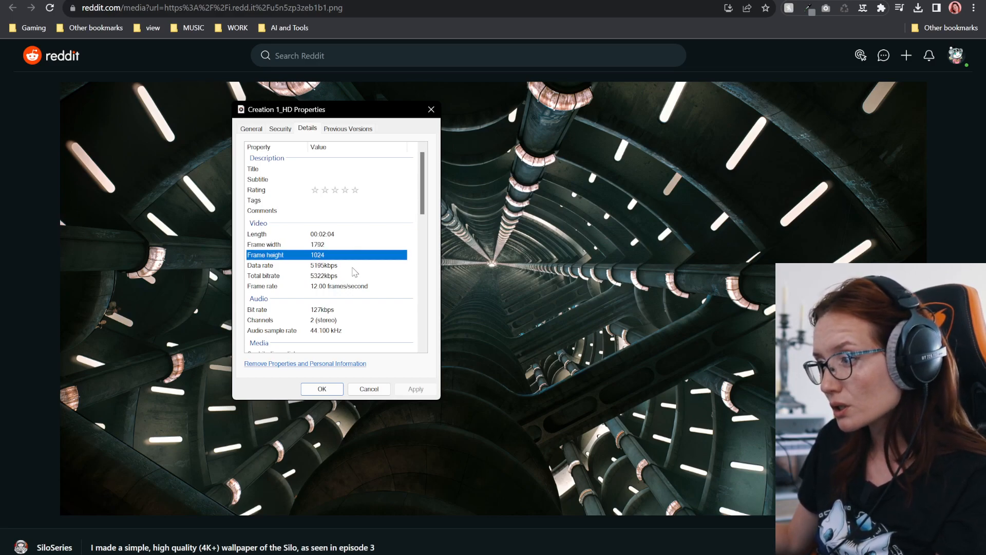
pyautogui.scroll(-12, 354, 270)
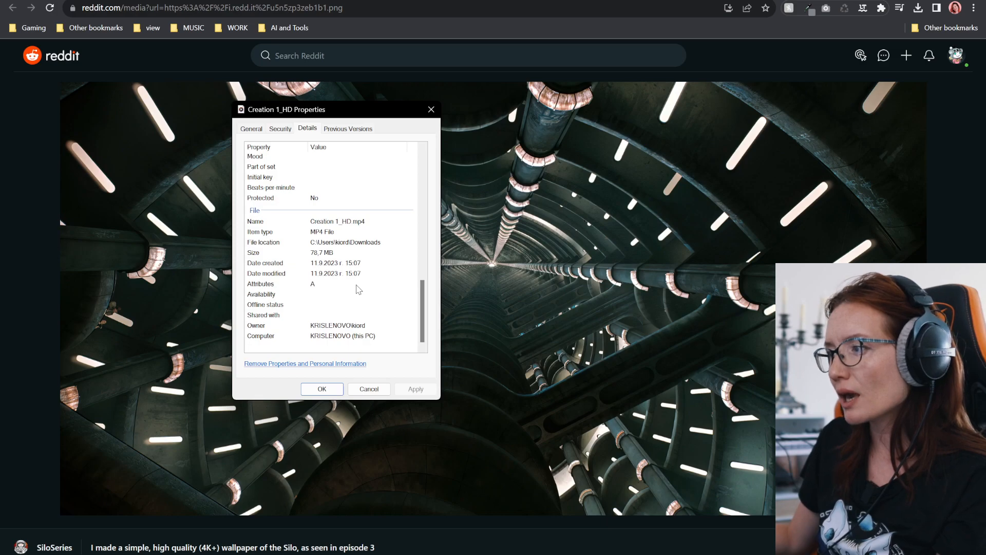
pyautogui.scroll(12, 358, 289)
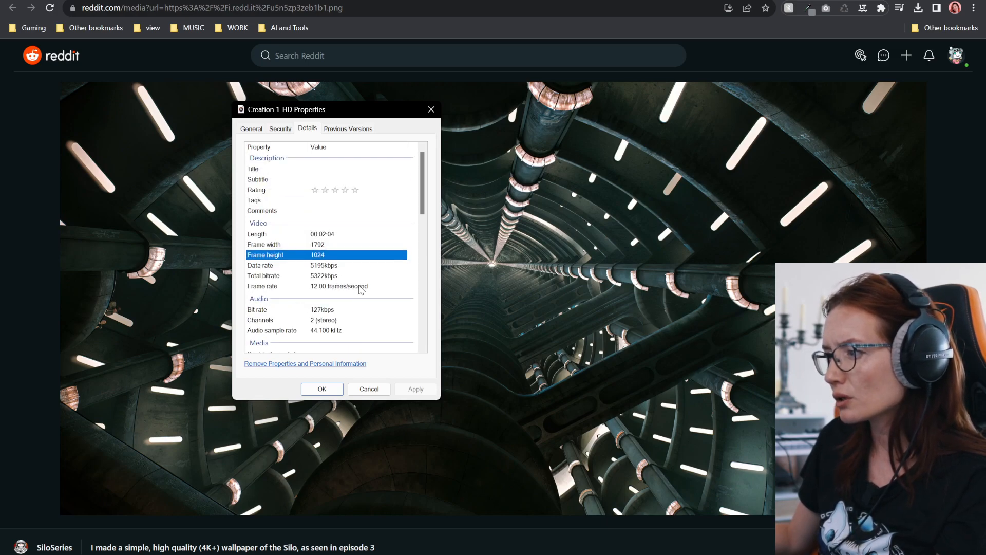
pyautogui.click(368, 389)
# - Watch the downloaded Creation 1_HD video in Media Player, skipping ahead to around the one-minute mark
pyautogui.moveTo(422, 554)
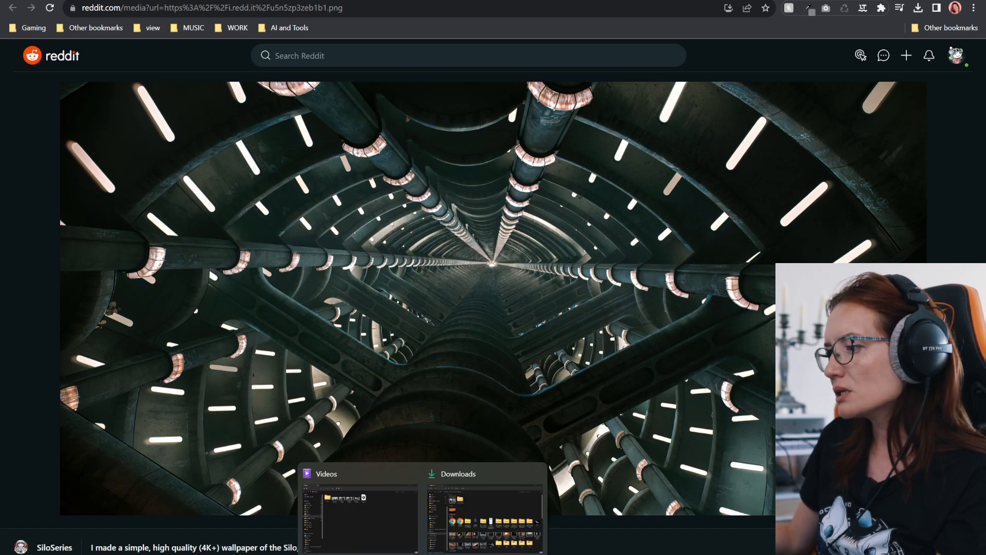
pyautogui.click(372, 518)
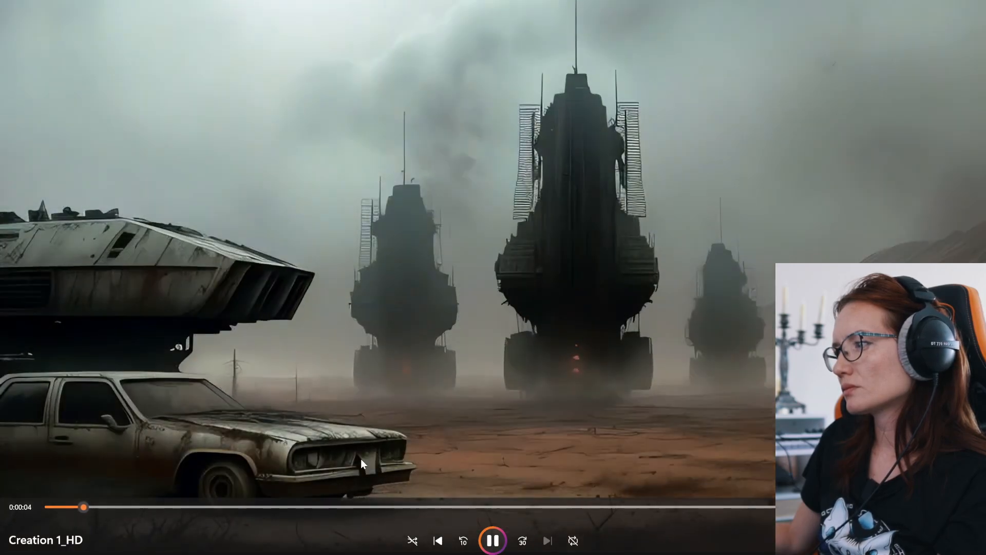
pyautogui.click(465, 506)
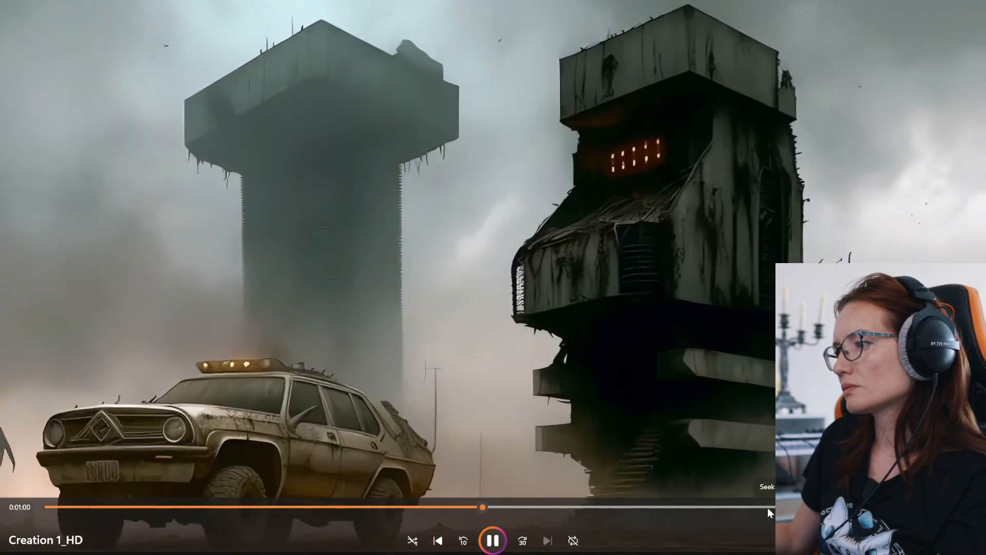
pyautogui.click(499, 542)
pyautogui.click(496, 508)
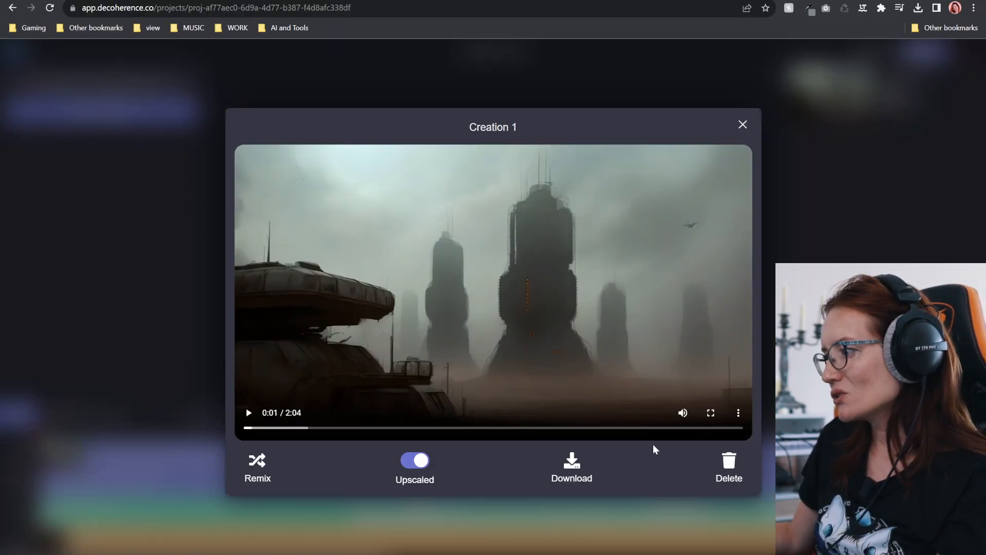
# - Return to Decoherence, close the Creation 1 preview and start a new project
pyautogui.click(856, 257)
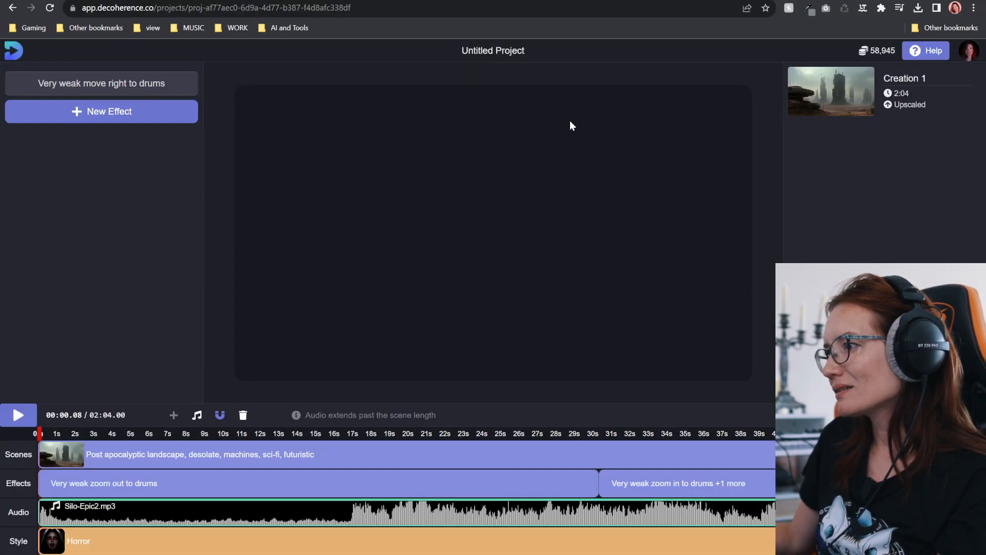
pyautogui.click(14, 50)
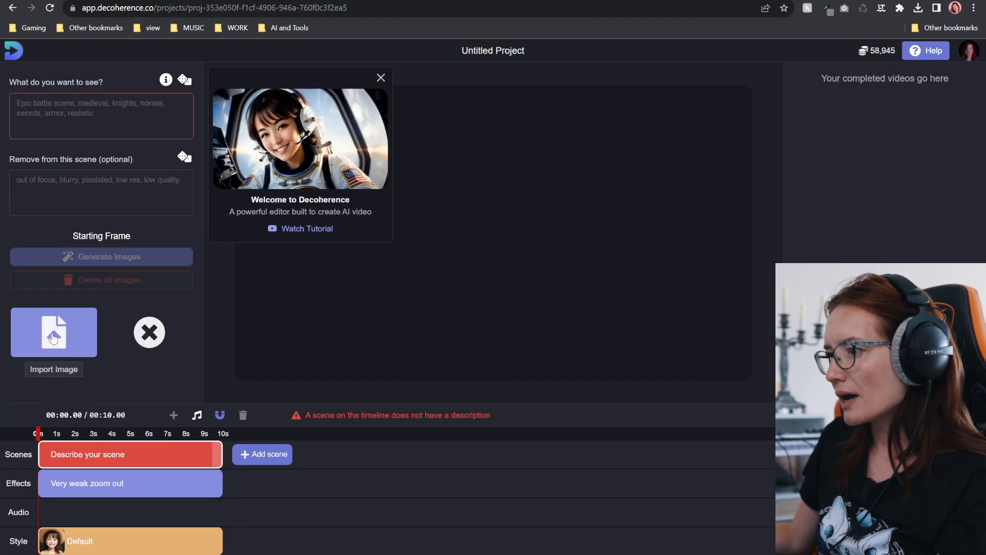
# - Try to import the dark tunnel image as the scene's starting frame with the default crop, and close the welcome card
pyautogui.click(53, 335)
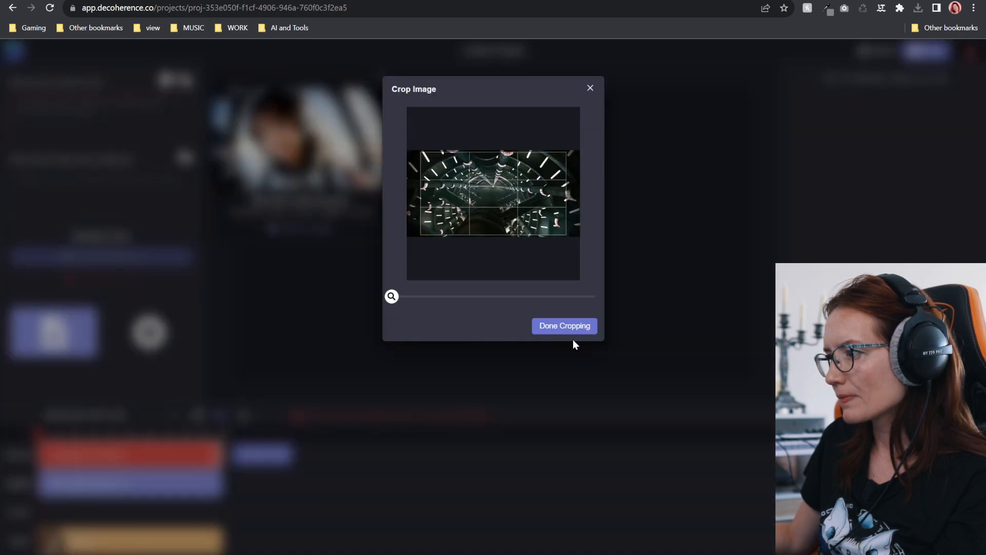
pyautogui.click(570, 332)
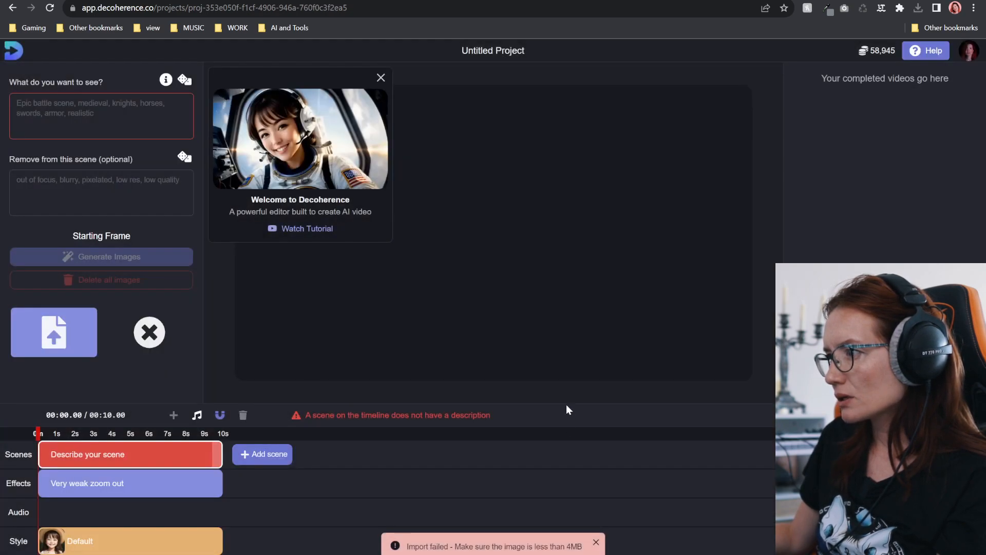
pyautogui.click(380, 77)
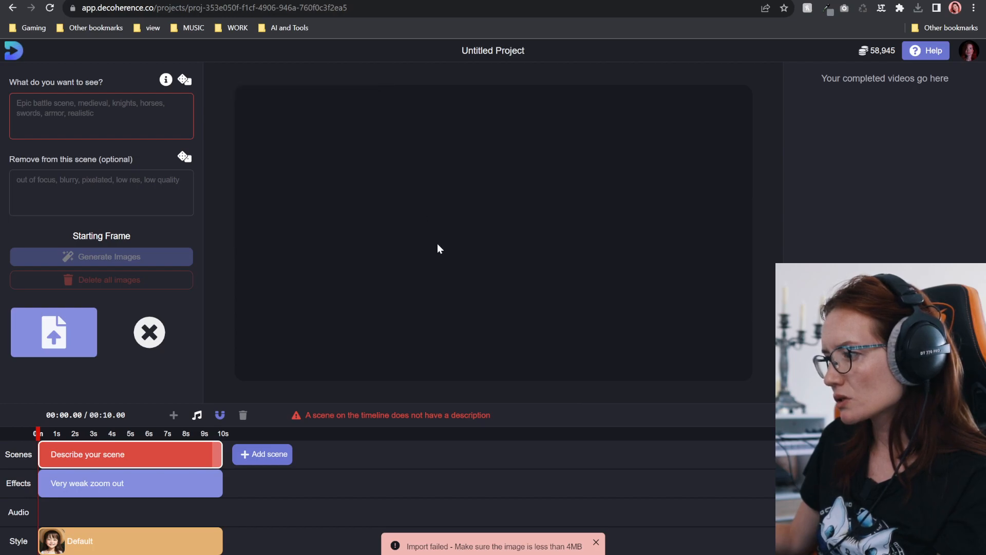
pyautogui.moveTo(487, 547); pyautogui.dragTo(583, 550)
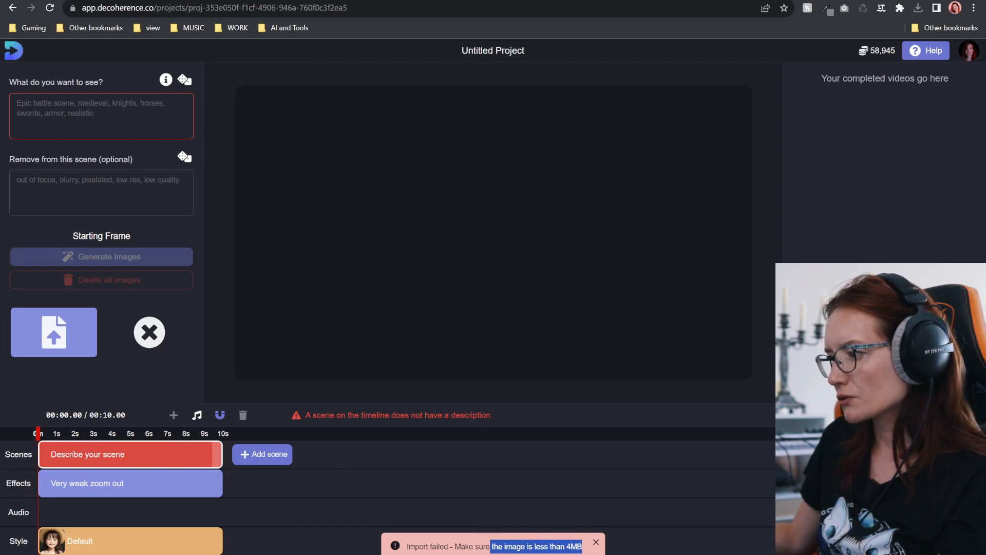
pyautogui.moveTo(406, 546); pyautogui.dragTo(585, 549)
pyautogui.click(574, 554)
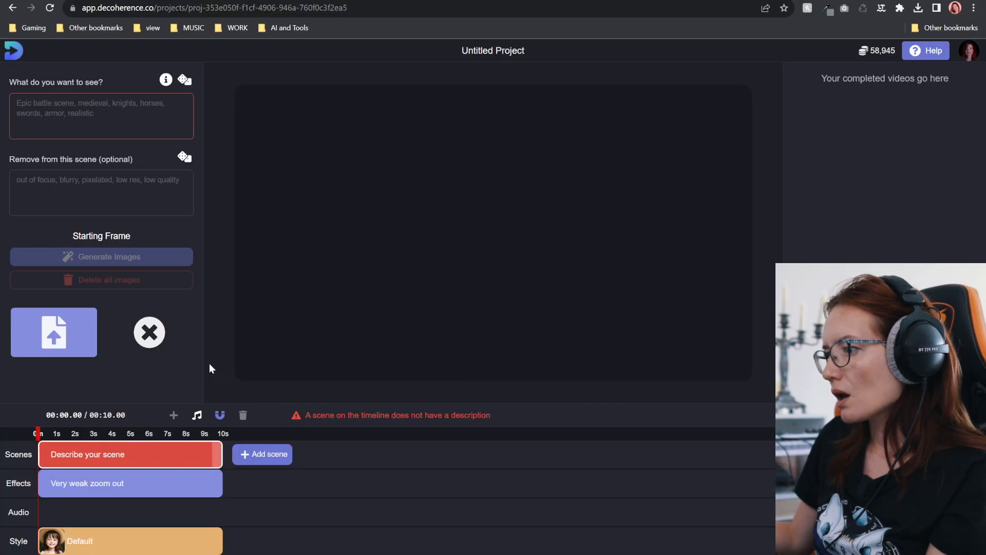
# - Try to import the u5n5zp3zeb1b1 image from Downloads as the starting frame, keeping the default crop
pyautogui.click(54, 333)
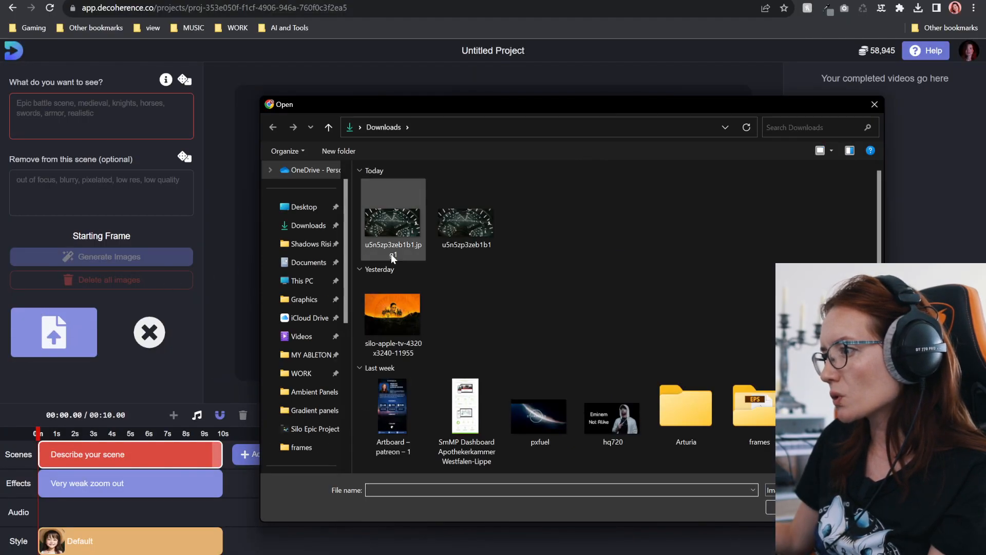
pyautogui.doubleClick(451, 219)
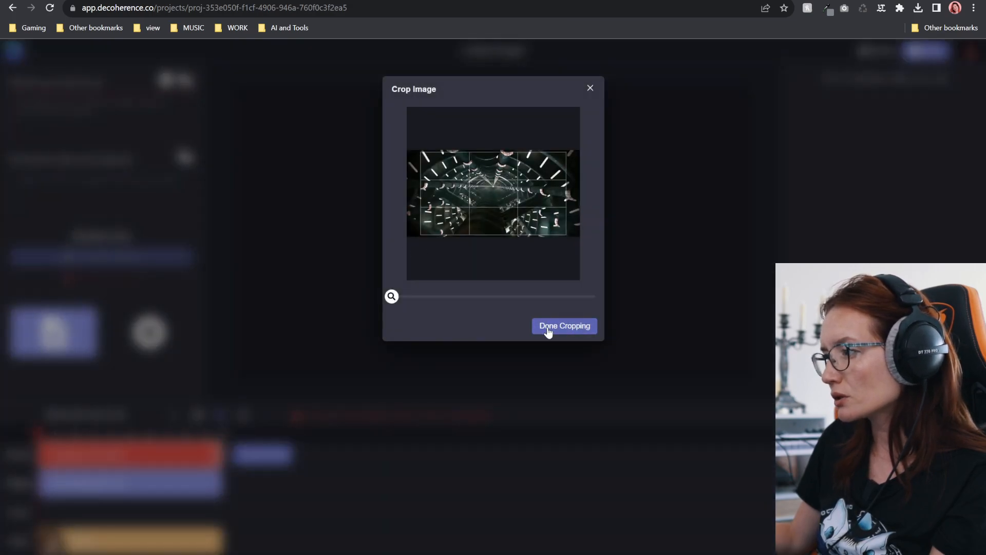
pyautogui.click(221, 313)
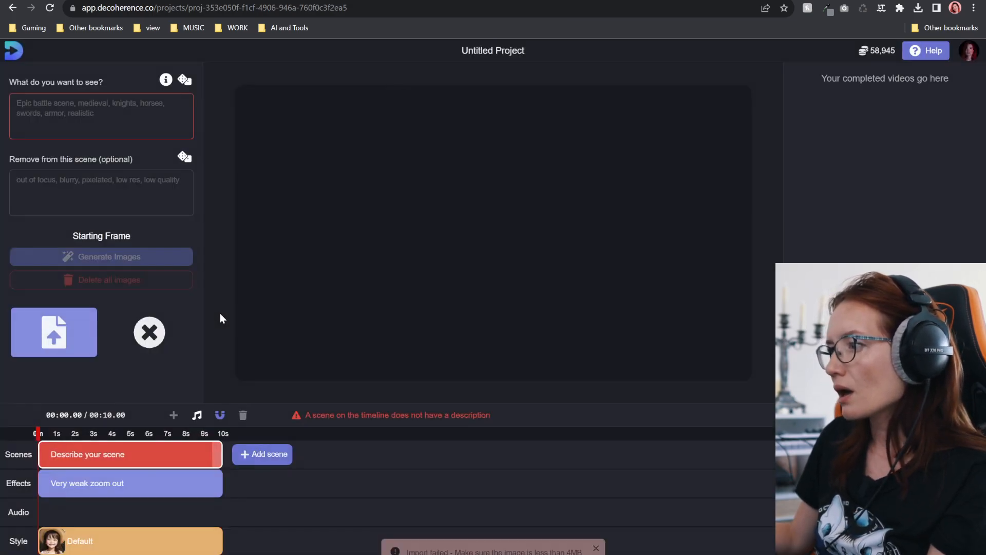
# - Import the u5n5zp3zeb1b1.jpg1 image from Downloads as the scene's starting frame, keeping the default crop
pyautogui.click(50, 328)
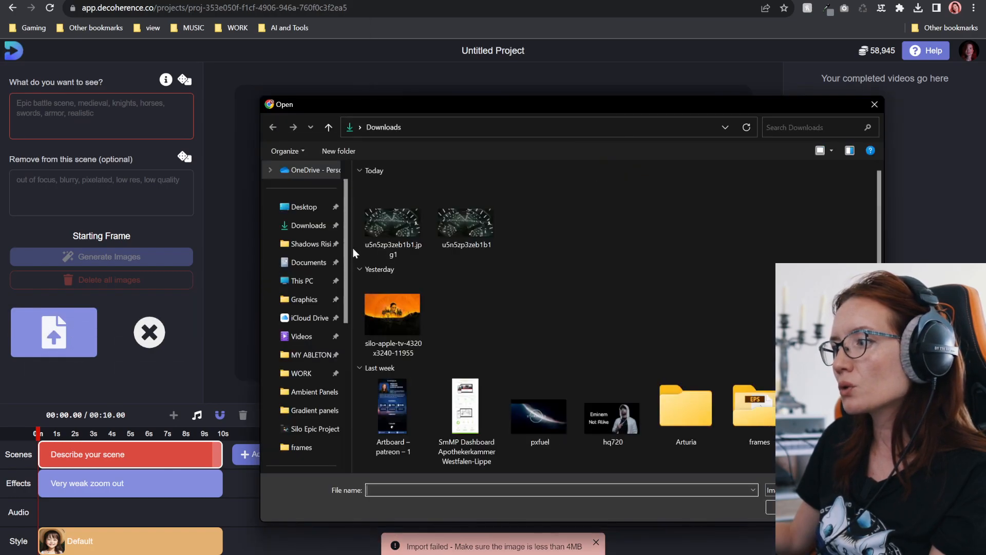
pyautogui.doubleClick(384, 219)
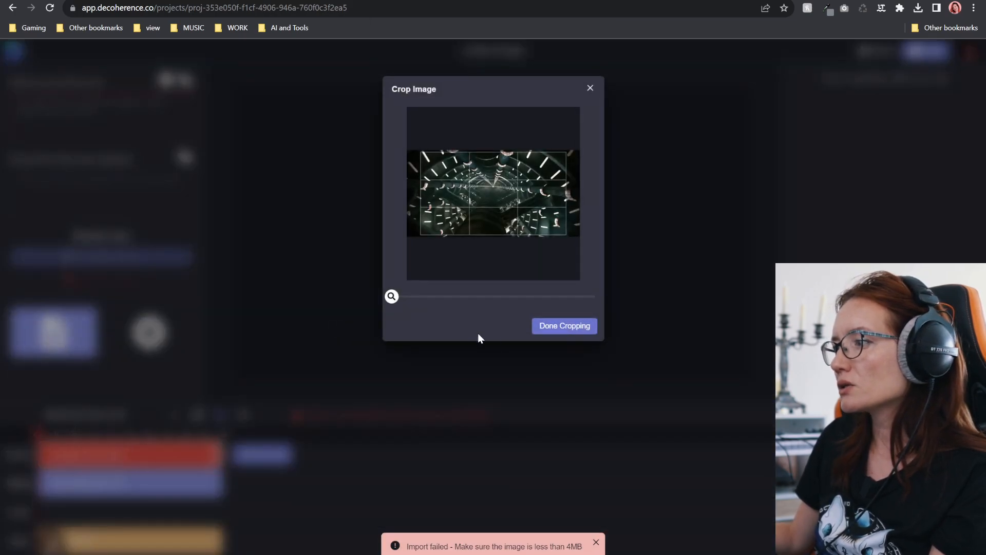
pyautogui.click(555, 330)
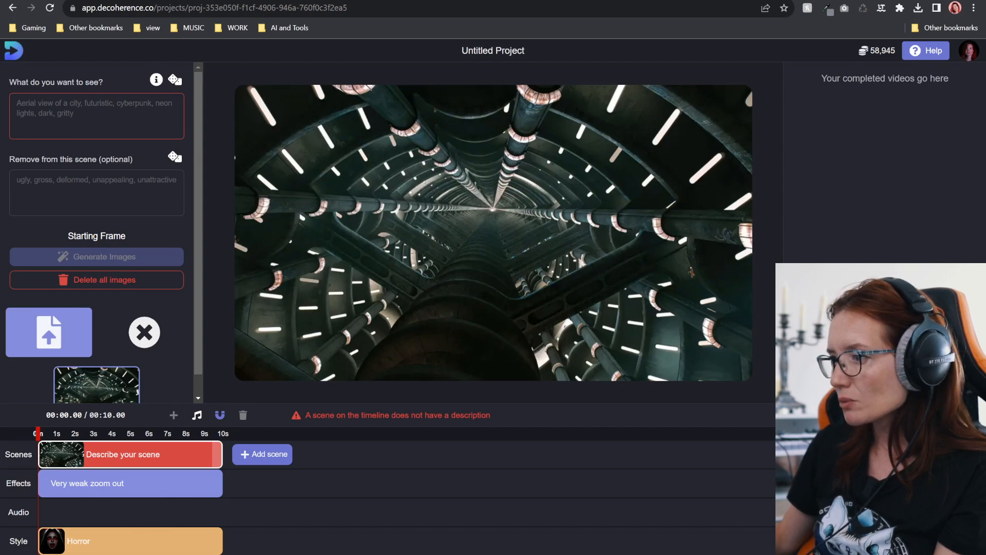
# - Add the Silo-Epic2.mp3 music to the project's audio track
pyautogui.click(111, 511)
pyautogui.click(90, 81)
pyautogui.click(177, 80)
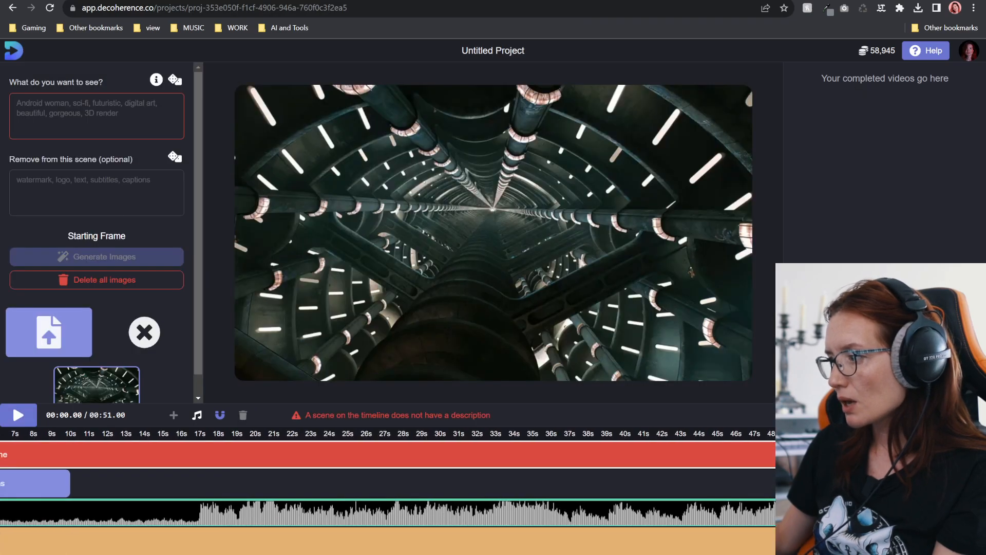
# - Resize the scene and the drum-synced zoom-out effect so both end at 30 seconds, and briefly play the timeline
pyautogui.moveTo(772, 454); pyautogui.dragTo(254, 454)
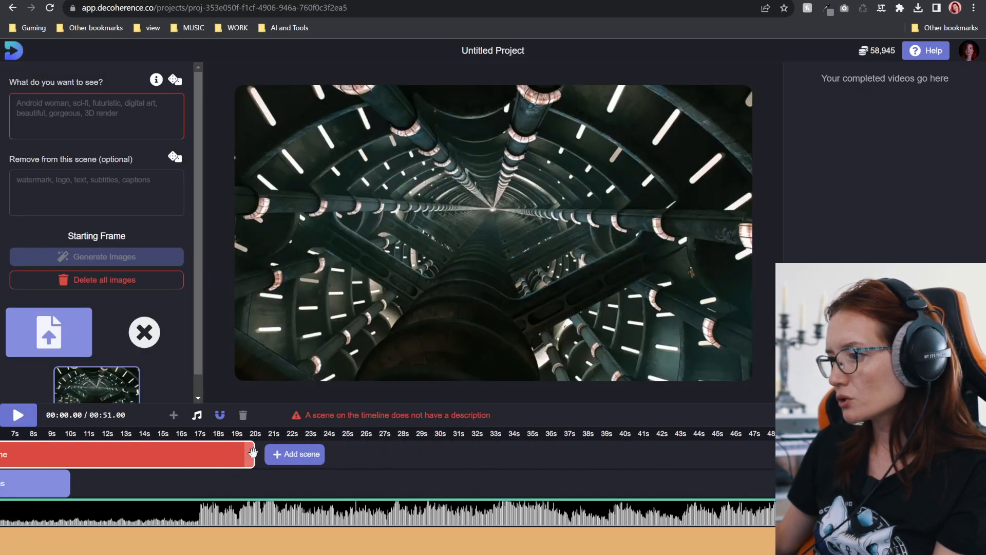
pyautogui.moveTo(66, 481); pyautogui.dragTo(252, 485)
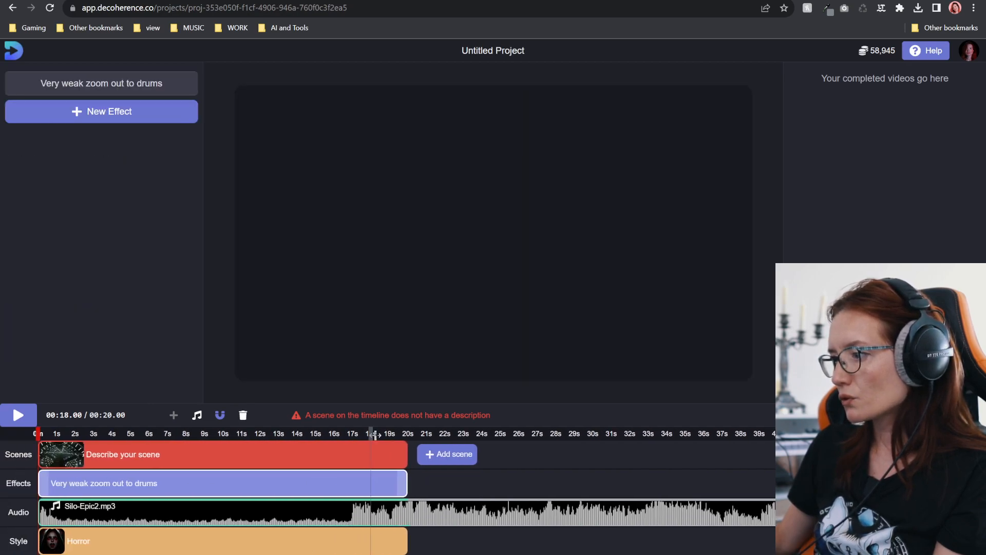
pyautogui.moveTo(405, 452); pyautogui.dragTo(592, 454)
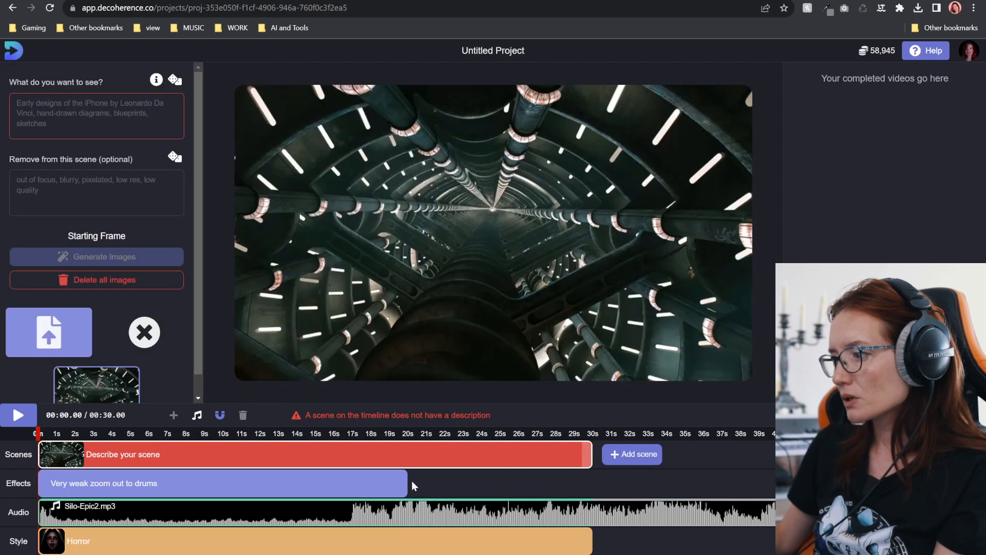
pyautogui.moveTo(407, 482); pyautogui.dragTo(587, 481)
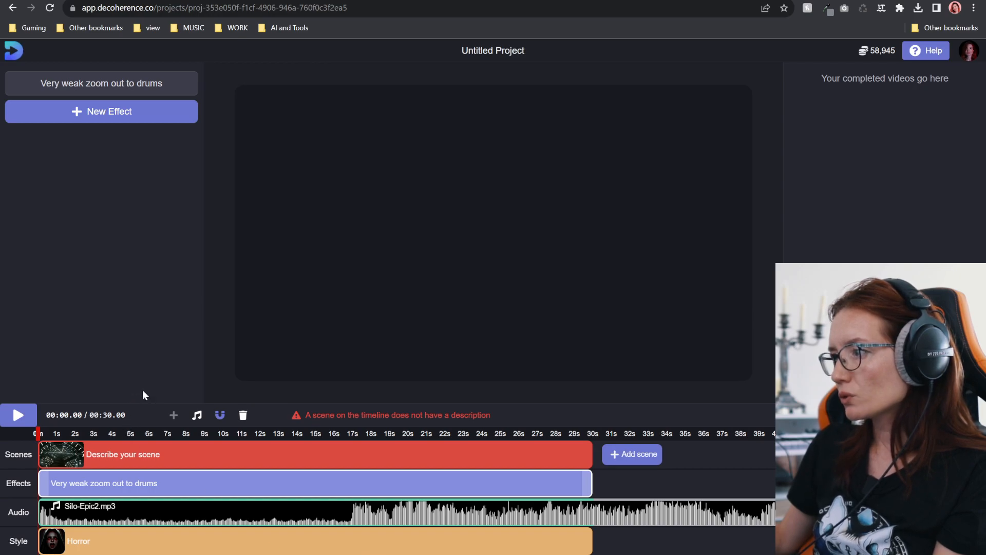
pyautogui.click(19, 415)
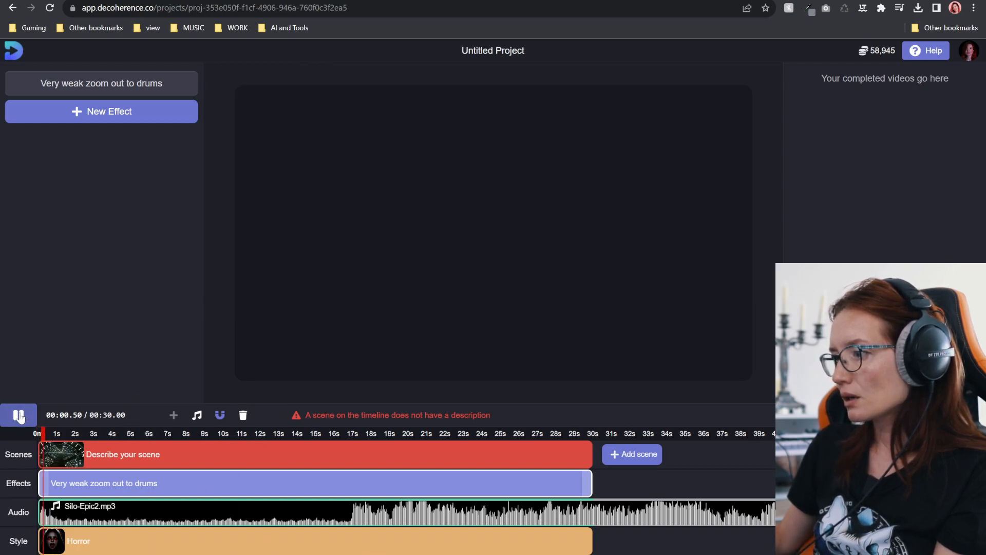
pyautogui.click(18, 414)
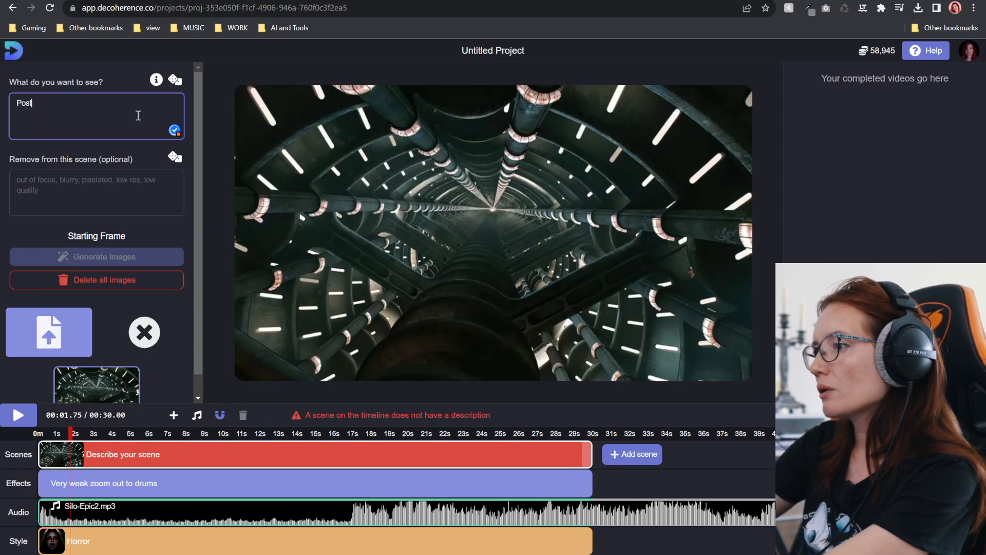
# - Describe the scene as "Sci-fi, post apocalyptic, realistic"
pyautogui.press('BackSpace')
pyautogui.press('BackSpace')
pyautogui.press('BackSpace')
pyautogui.press('BackSpace')
pyautogui.write('Sci-fi')
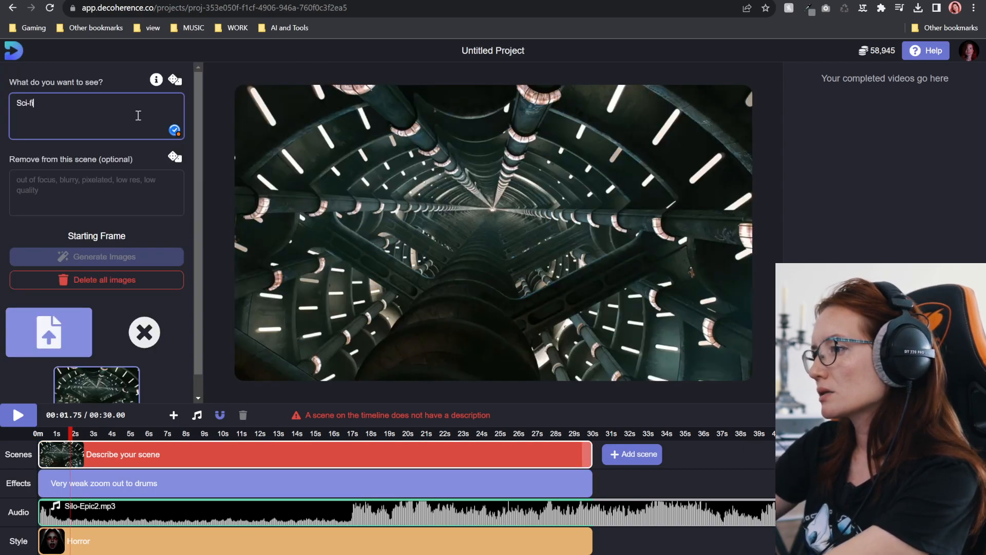
pyautogui.write(', post apocalyptic, realistic')
# - Exclude "lables, words" from the scene and generate the video, accepting the credit cost
pyautogui.click(76, 205)
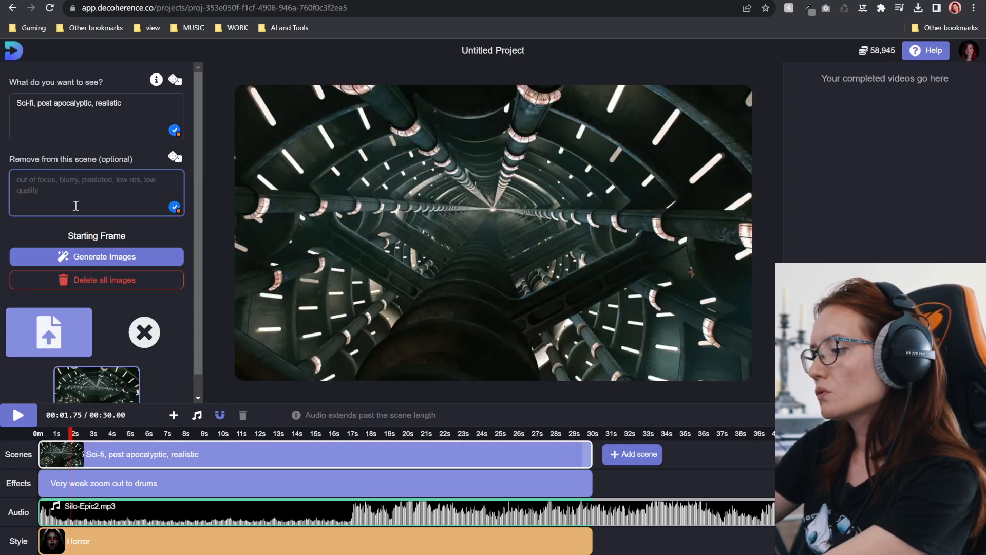
pyautogui.write('lables, wor')
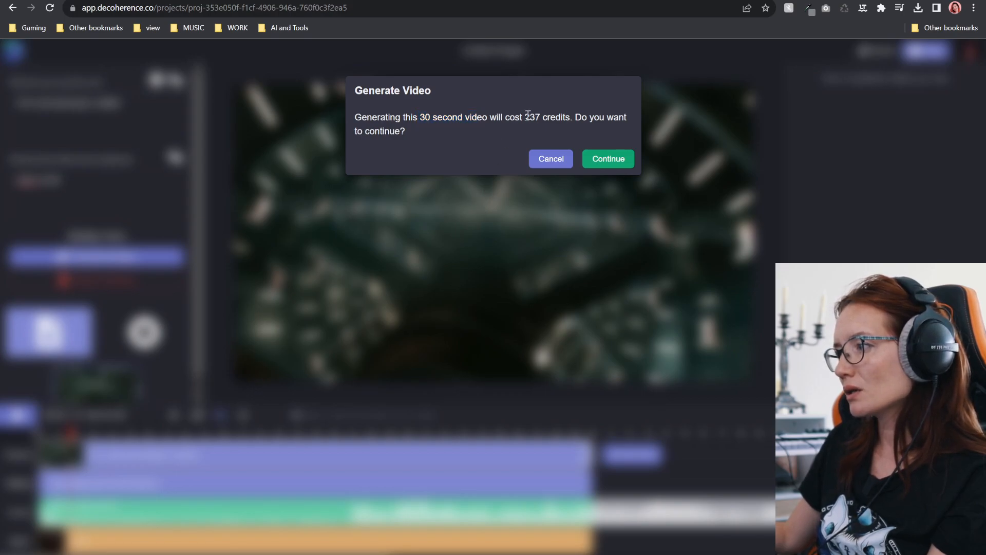
pyautogui.click(613, 160)
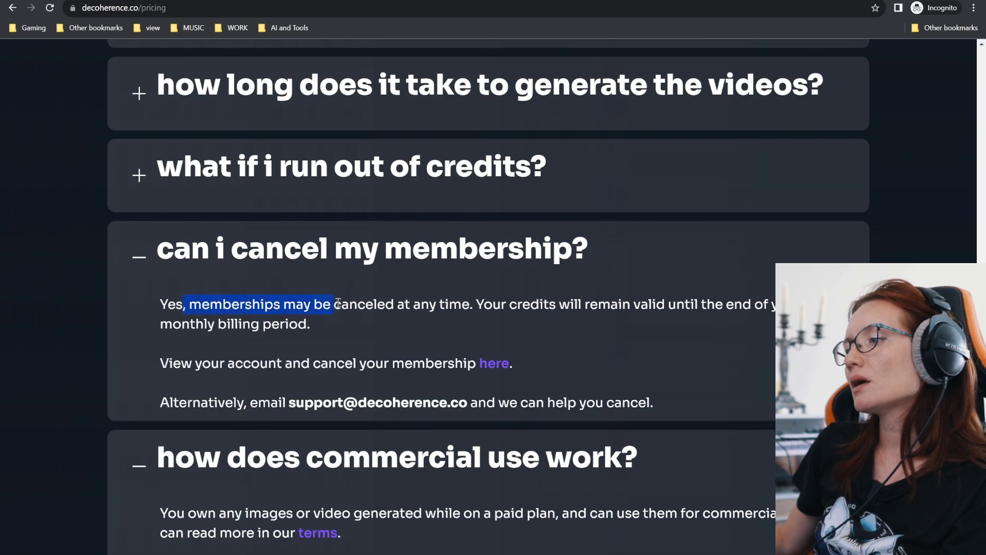
# - Examine the Decoherence pricing FAQ answer on cancelling a membership and how long credits stay valid
pyautogui.moveTo(338, 303); pyautogui.dragTo(373, 344)
pyautogui.click(317, 335)
pyautogui.moveTo(260, 320); pyautogui.dragTo(365, 347)
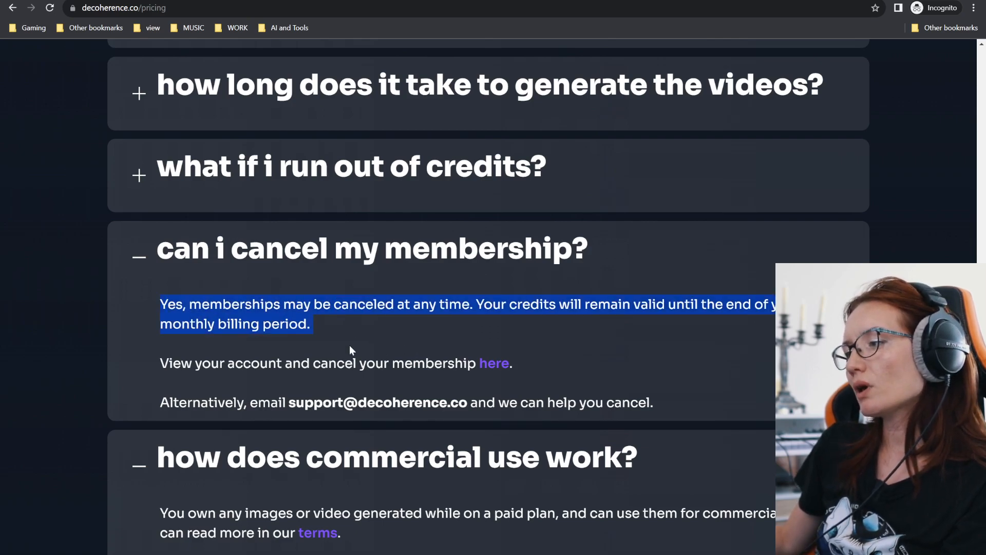
pyautogui.click(311, 362)
pyautogui.moveTo(489, 304); pyautogui.dragTo(664, 297)
pyautogui.moveTo(310, 323); pyautogui.dragTo(597, 306)
pyautogui.moveTo(501, 309); pyautogui.dragTo(506, 339)
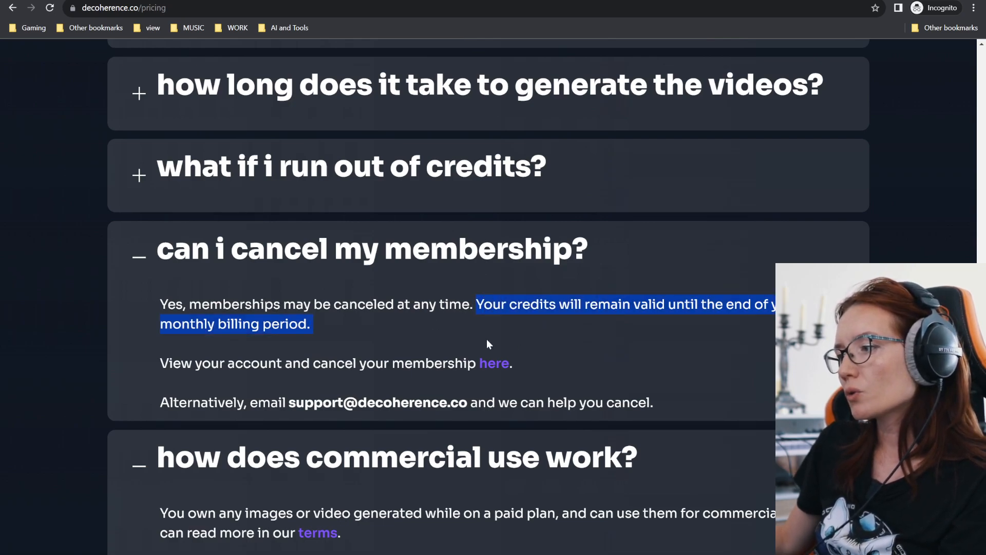
pyautogui.click(446, 314)
pyautogui.moveTo(473, 307); pyautogui.dragTo(547, 334)
pyautogui.click(455, 314)
pyautogui.moveTo(473, 307); pyautogui.dragTo(624, 343)
pyautogui.click(442, 331)
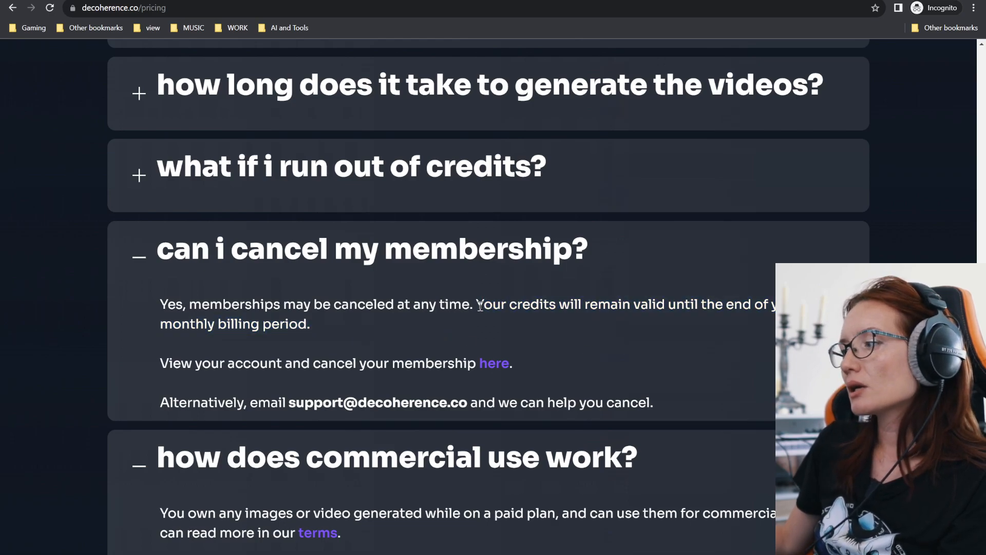
pyautogui.moveTo(477, 304); pyautogui.dragTo(527, 335)
pyautogui.click(314, 322)
pyautogui.moveTo(472, 302); pyautogui.dragTo(565, 337)
pyautogui.click(507, 329)
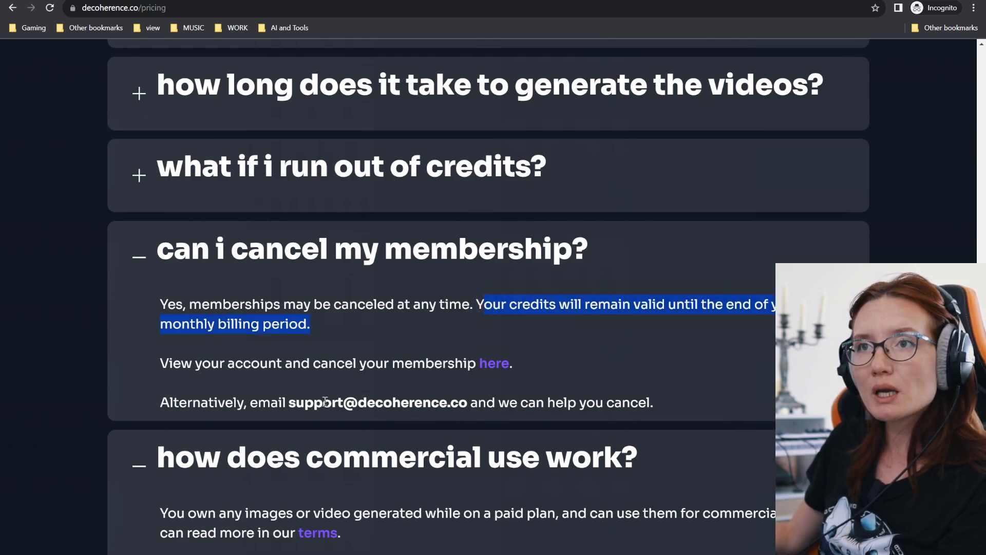
pyautogui.click(468, 303)
pyautogui.moveTo(475, 304); pyautogui.dragTo(506, 341)
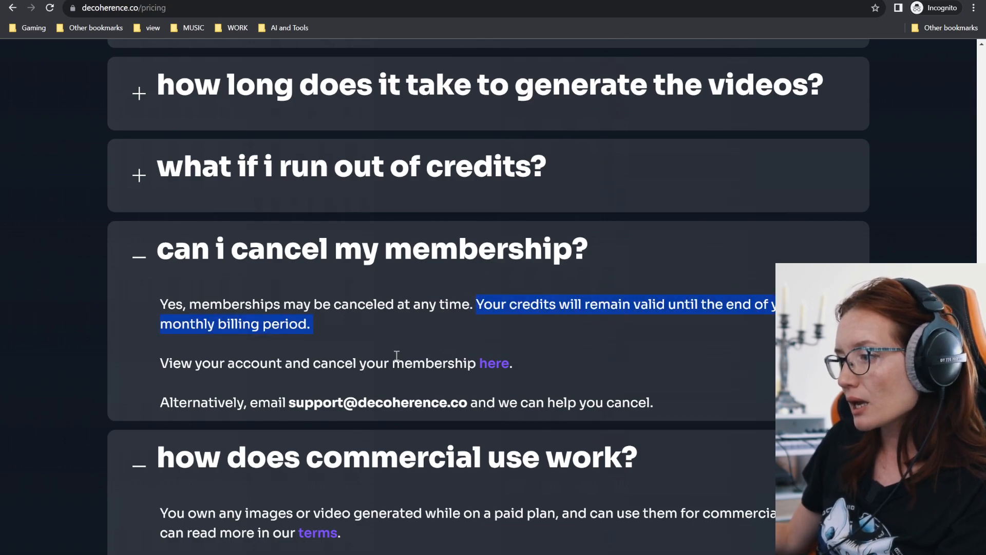
pyautogui.click(484, 336)
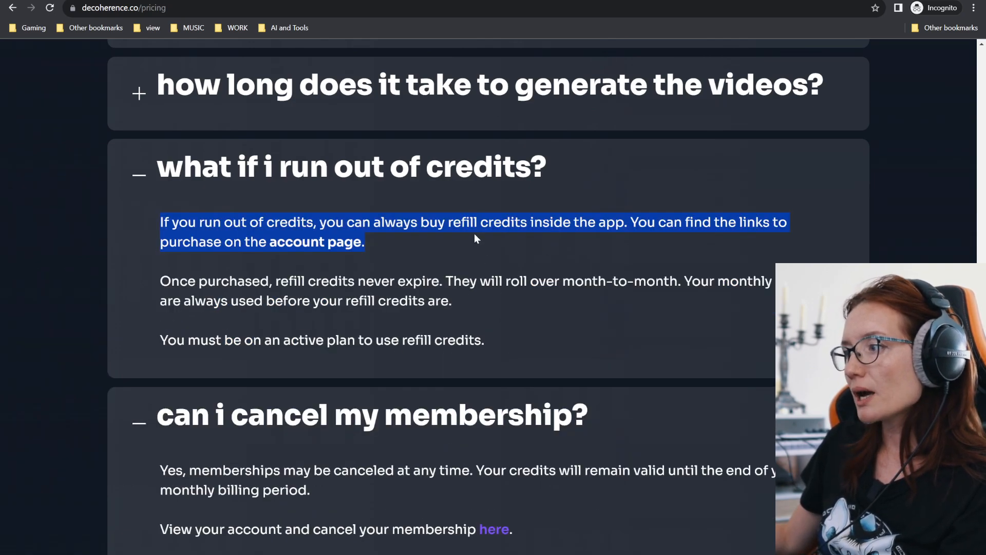
# - Read the pricing FAQ answer on running out of credits and buying refill credits
pyautogui.click(464, 224)
pyautogui.moveTo(442, 222); pyautogui.dragTo(541, 232)
pyautogui.moveTo(631, 223); pyautogui.dragTo(664, 242)
pyautogui.click(344, 301)
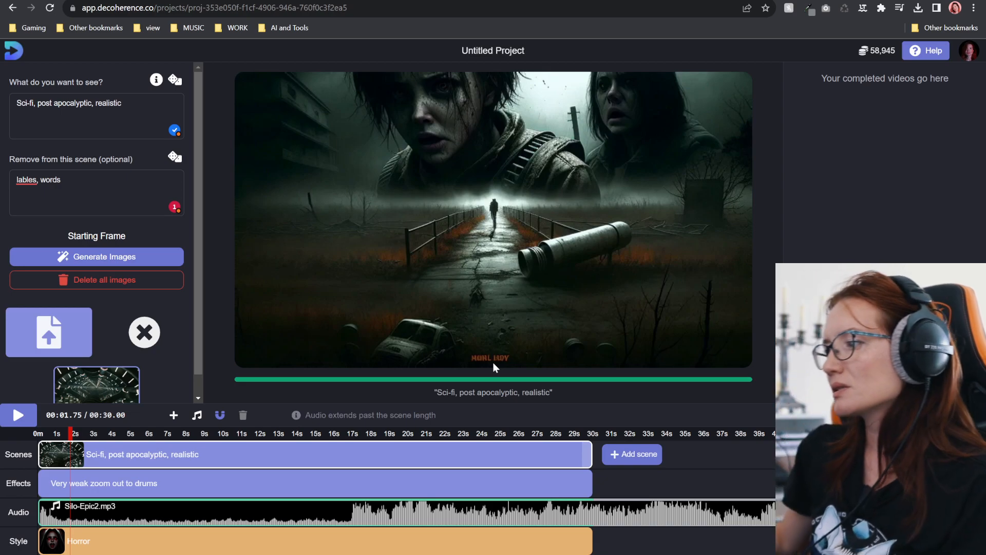
# - Close the Creation 1 preview and set the scene's removal terms to "labels, words, faces"
pyautogui.click(87, 177)
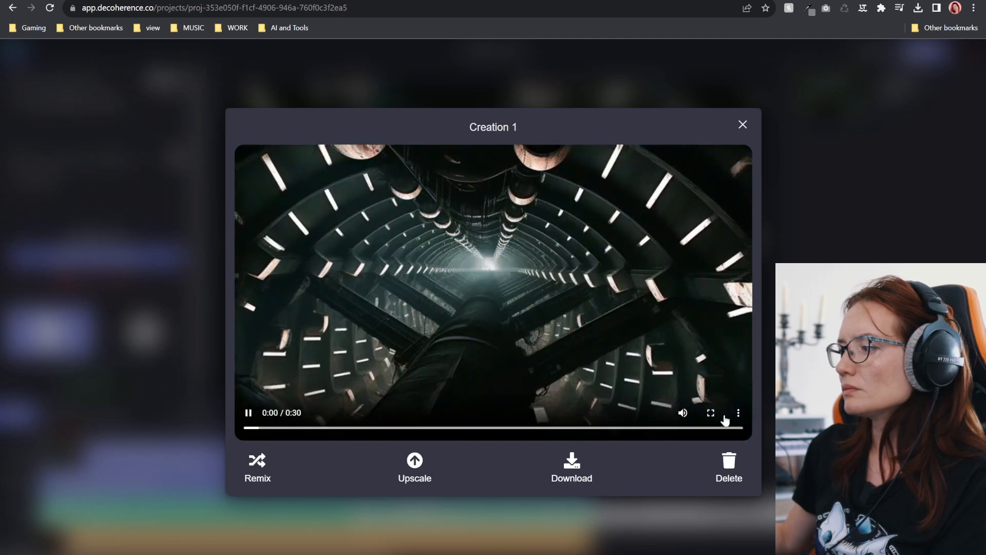
pyautogui.click(742, 124)
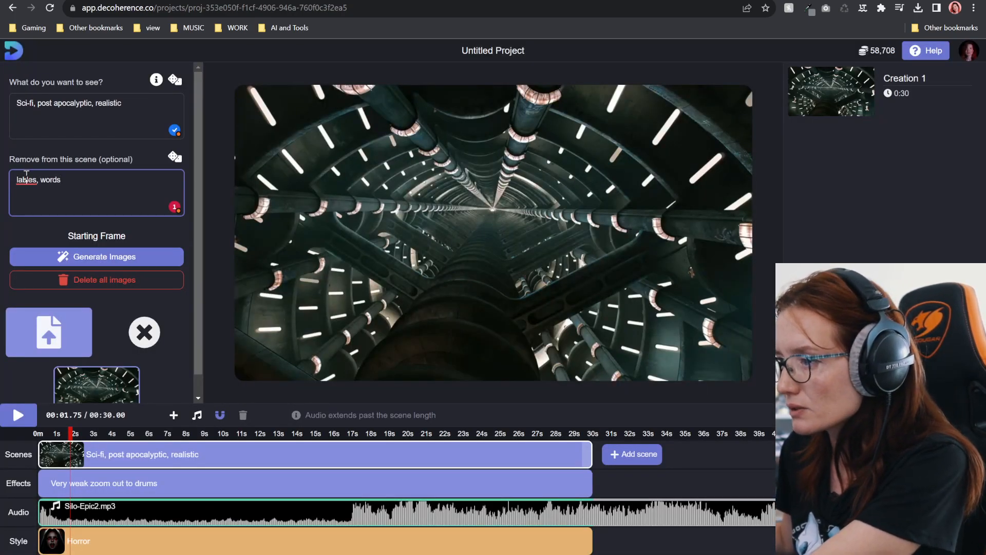
pyautogui.write('labels')
pyautogui.click(108, 180)
pyautogui.write(', f')
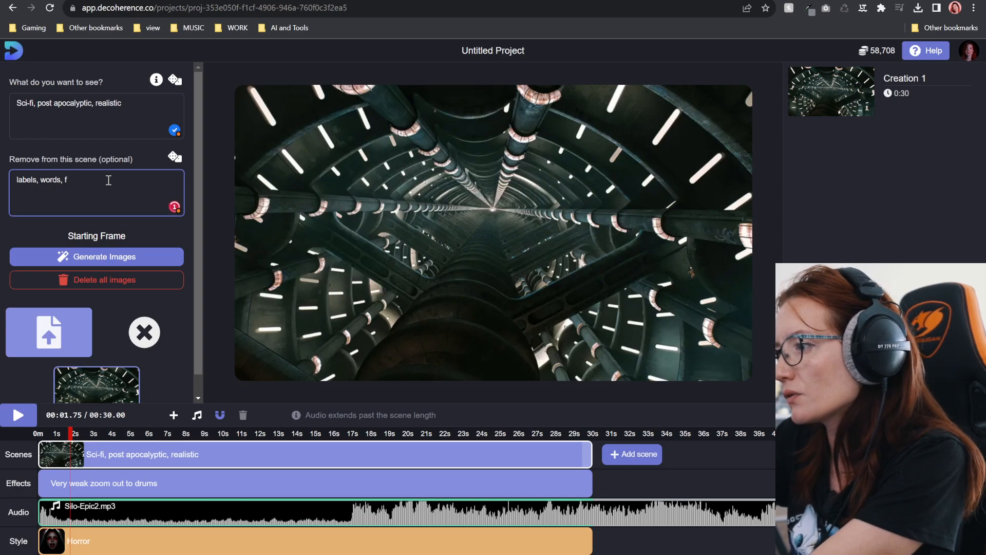
pyautogui.write('aces')
# - Browse the AI styles and change the video's style from Horror to Fantasy
pyautogui.click(149, 485)
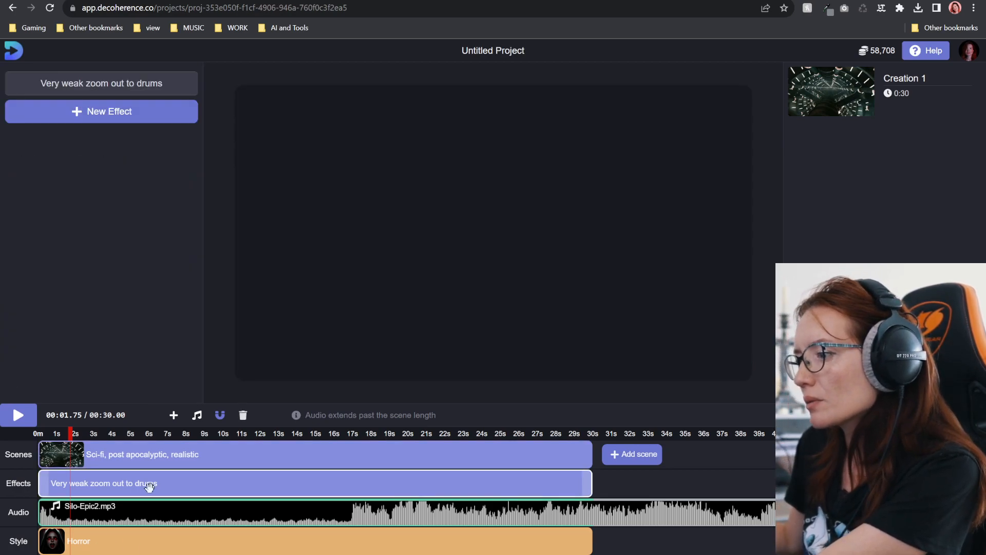
pyautogui.click(146, 541)
pyautogui.click(101, 150)
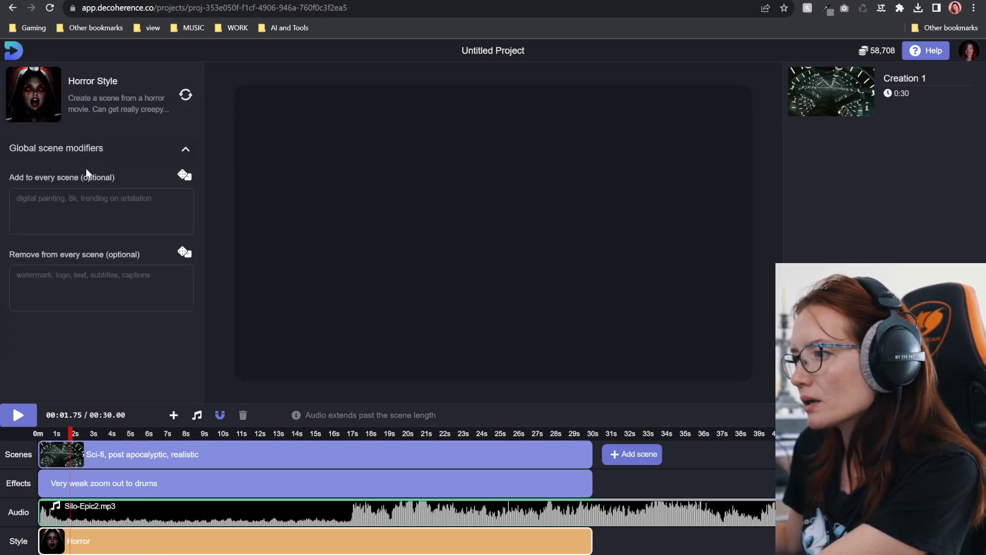
pyautogui.click(98, 98)
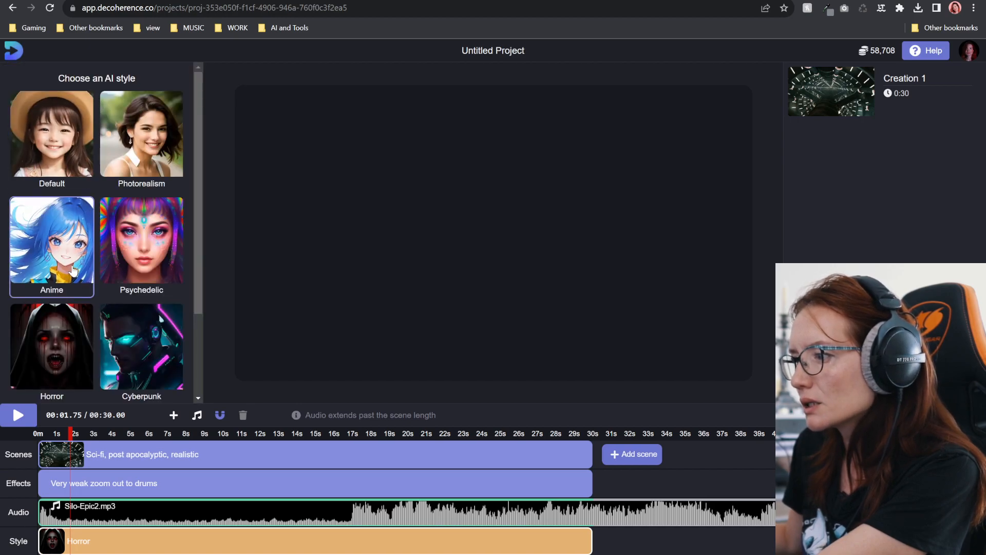
pyautogui.scroll(-2, 72, 271)
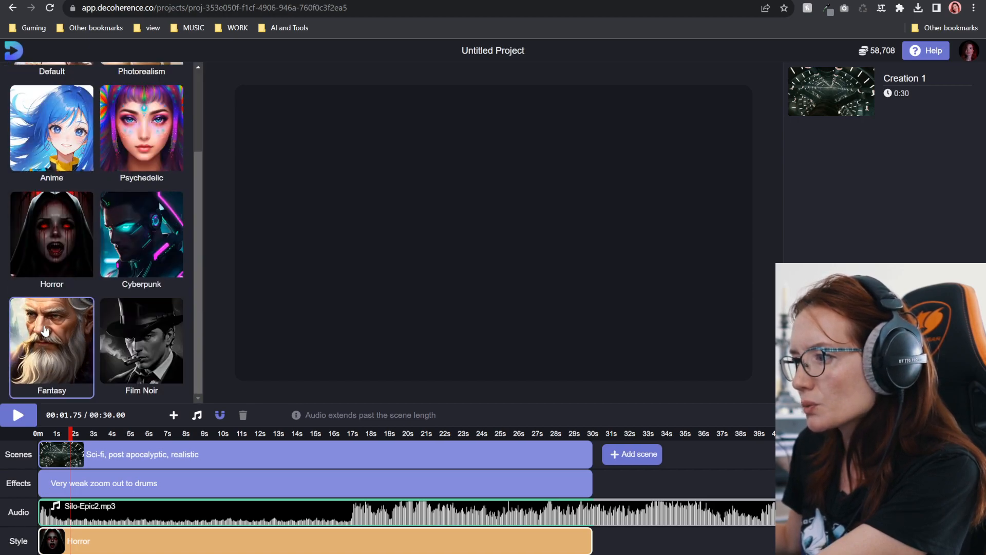
pyautogui.scroll(2, 57, 343)
pyautogui.scroll(-2, 57, 343)
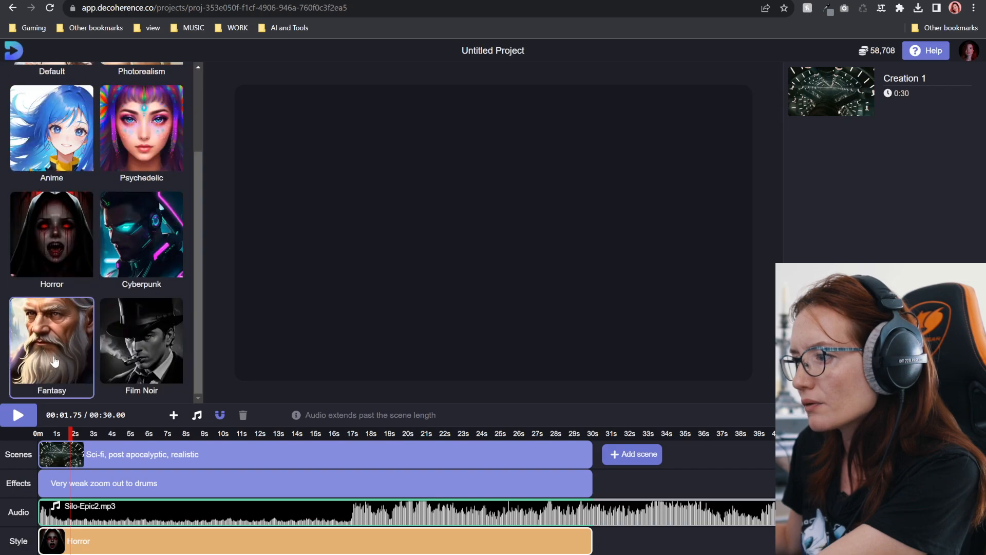
pyautogui.click(55, 331)
# - Generate starting frame images for the "Sci-fi, post apocalyptic, realistic" scene, excluding labels, words and faces
pyautogui.click(69, 433)
pyautogui.click(173, 454)
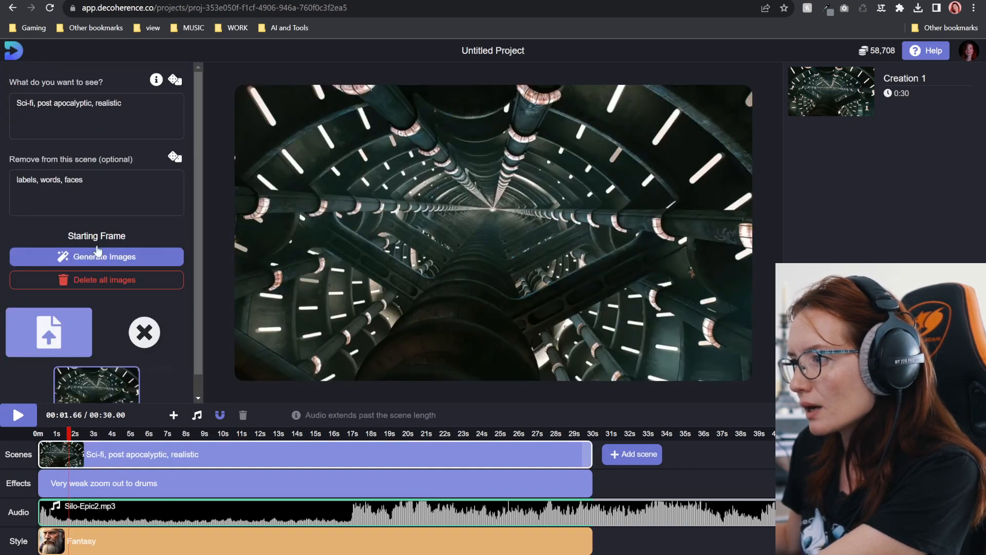
pyautogui.scroll(-1, 62, 315)
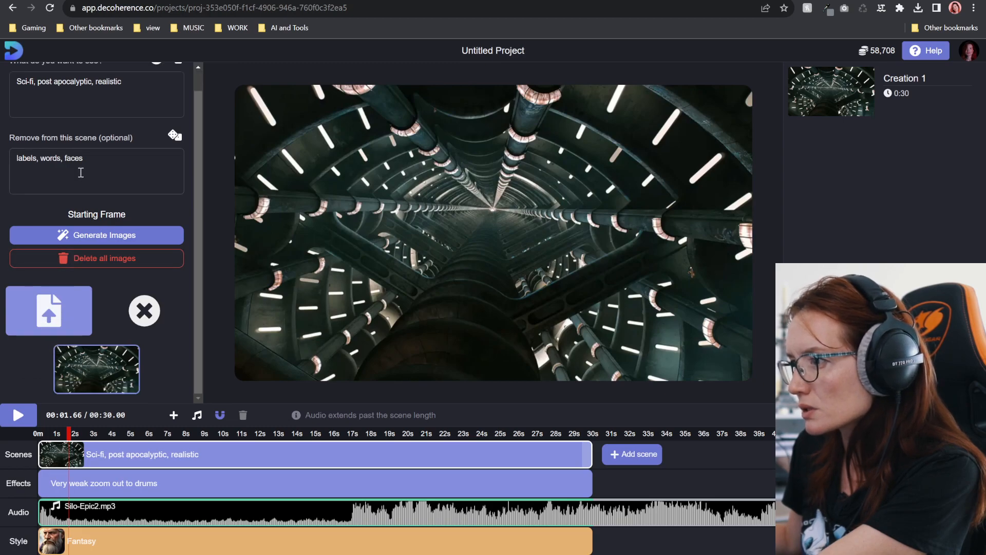
pyautogui.scroll(1, 81, 123)
pyautogui.click(148, 103)
pyautogui.click(87, 258)
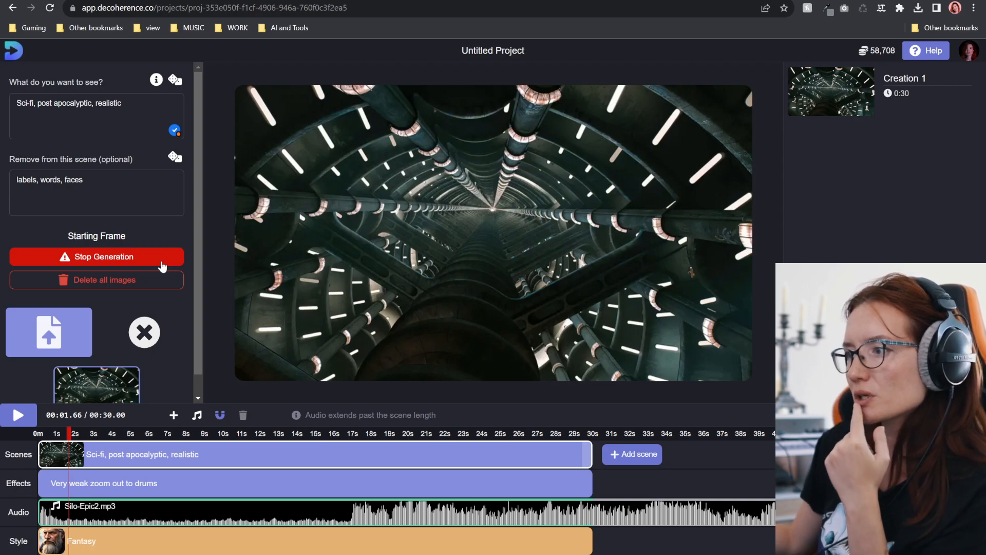
pyautogui.scroll(-1, 137, 340)
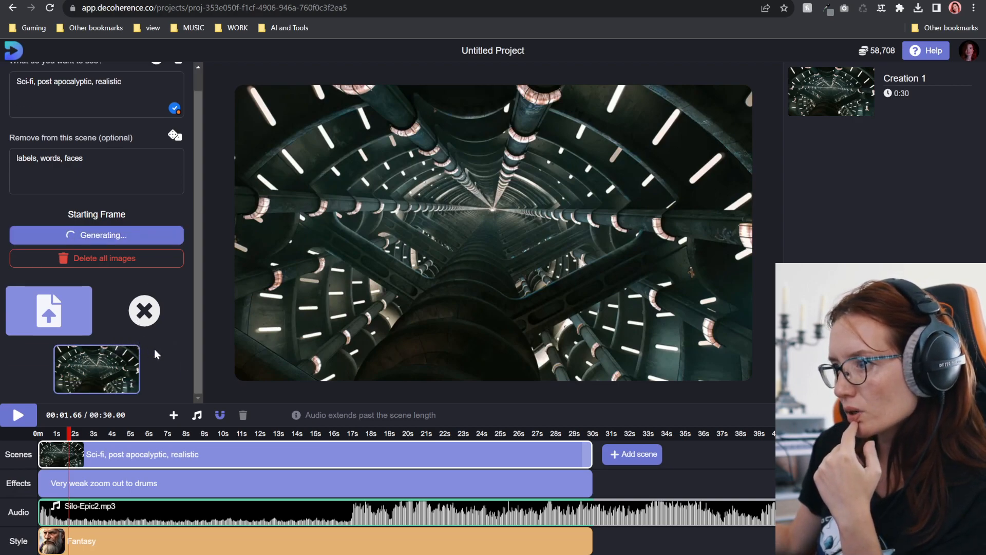
# - Preview the generated starting frames with the armoured vehicles, the giant beast and the castle landscape
pyautogui.click(45, 315)
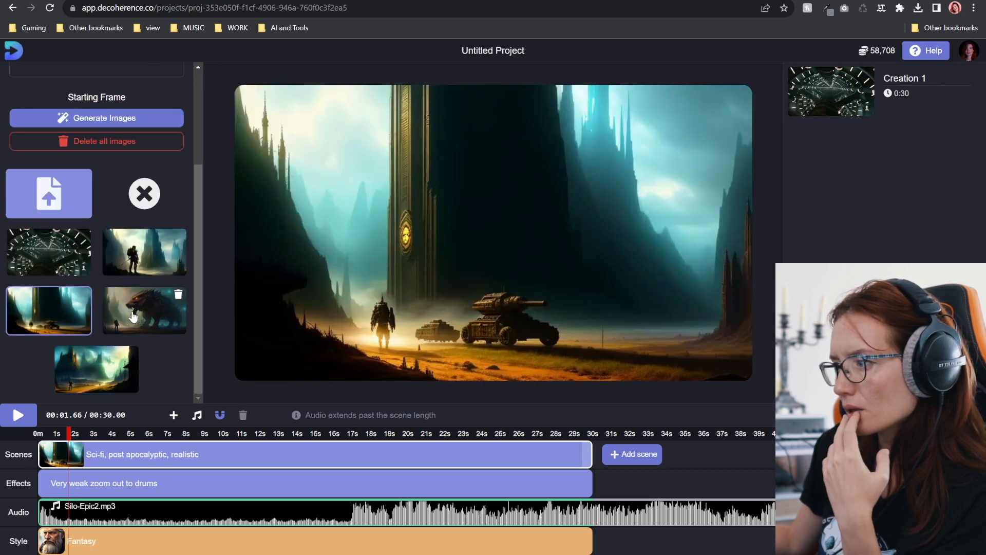
pyautogui.click(133, 316)
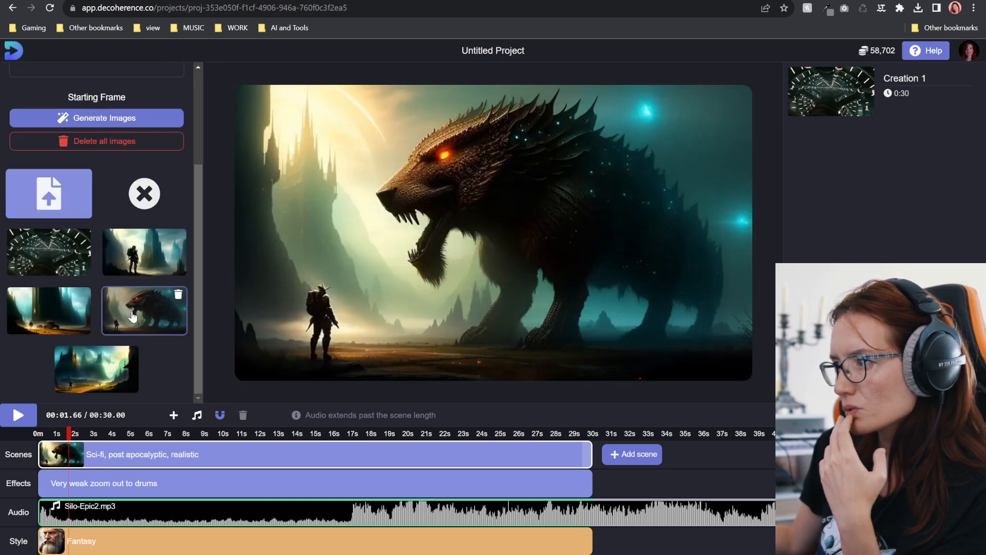
pyautogui.click(99, 373)
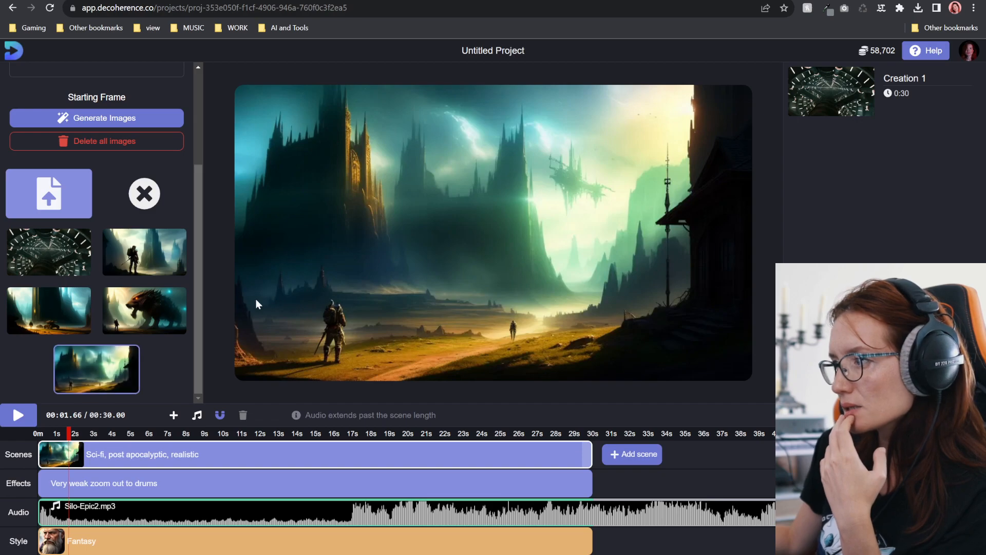
# - Extend the scene prompt with "horror, machines, end of the world", generate new starting frames and choose the domed giant walking machine
pyautogui.scroll(3, 119, 339)
pyautogui.scroll(-3, 119, 339)
pyautogui.moveTo(77, 300)
pyautogui.scroll(3, 61, 290)
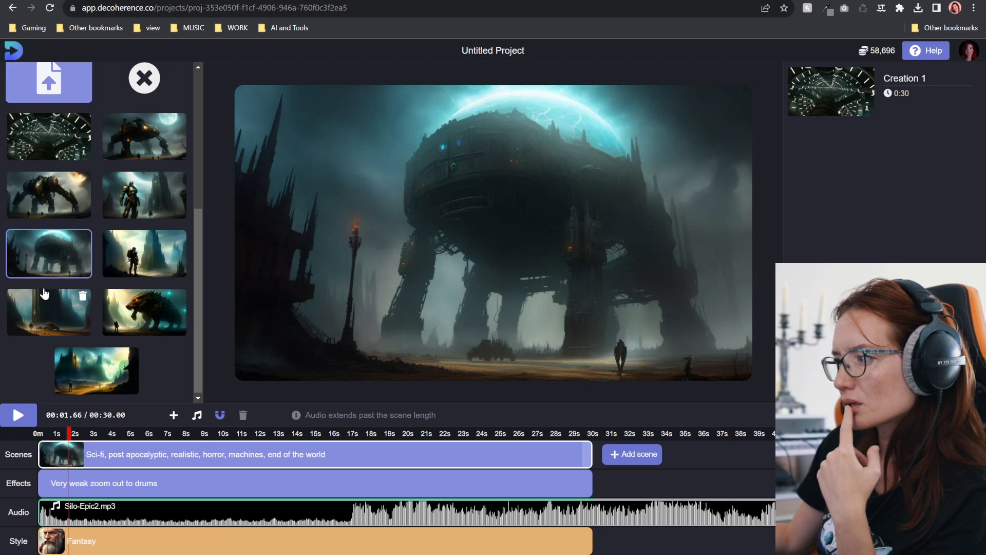
pyautogui.scroll(2, 45, 293)
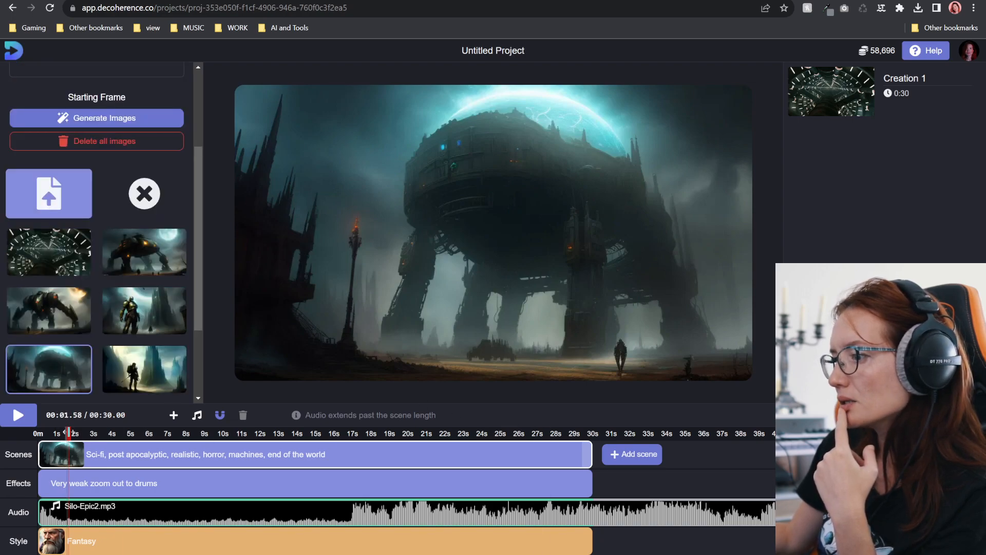
# - Generate the 30-second Fantasy-style video from the walking machine frame and play Creation 2
pyautogui.click(119, 544)
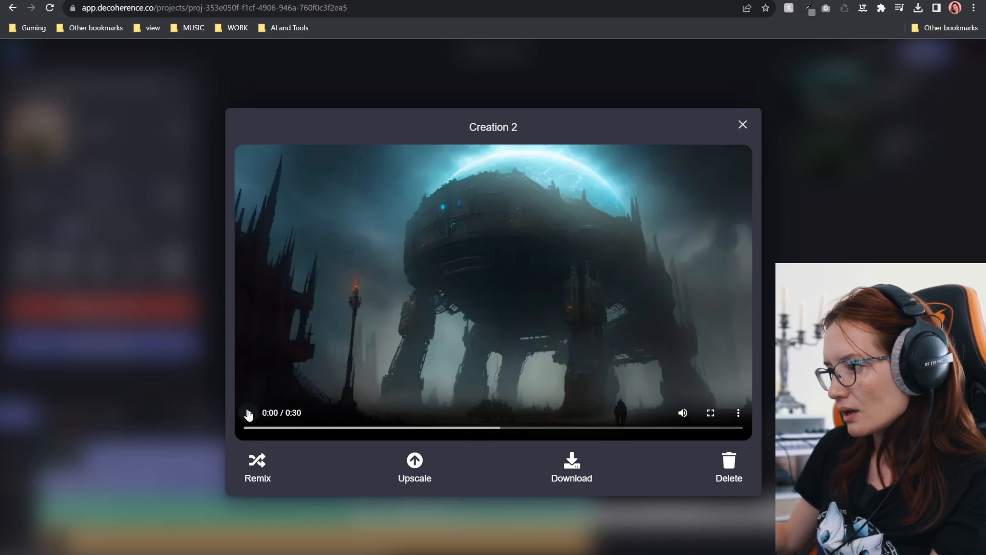
pyautogui.click(249, 414)
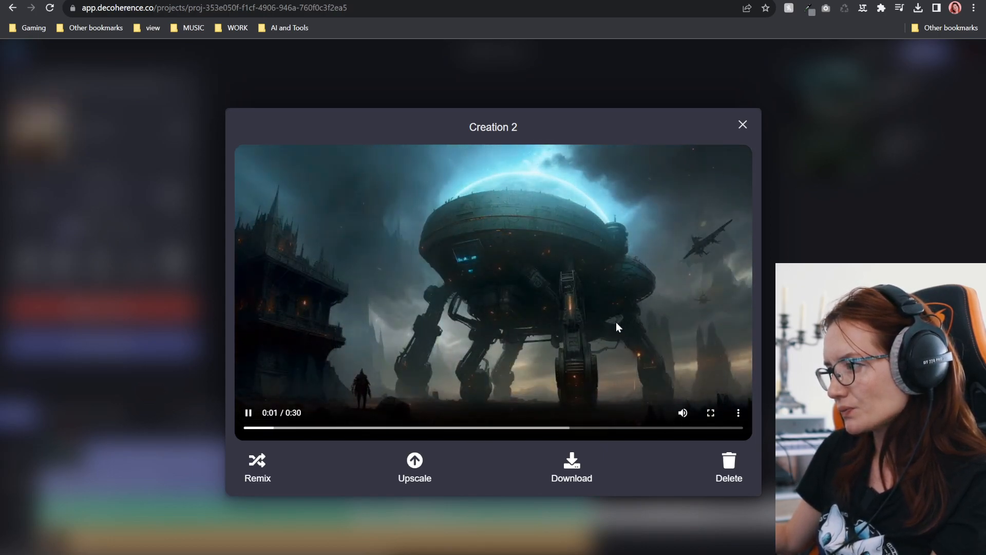